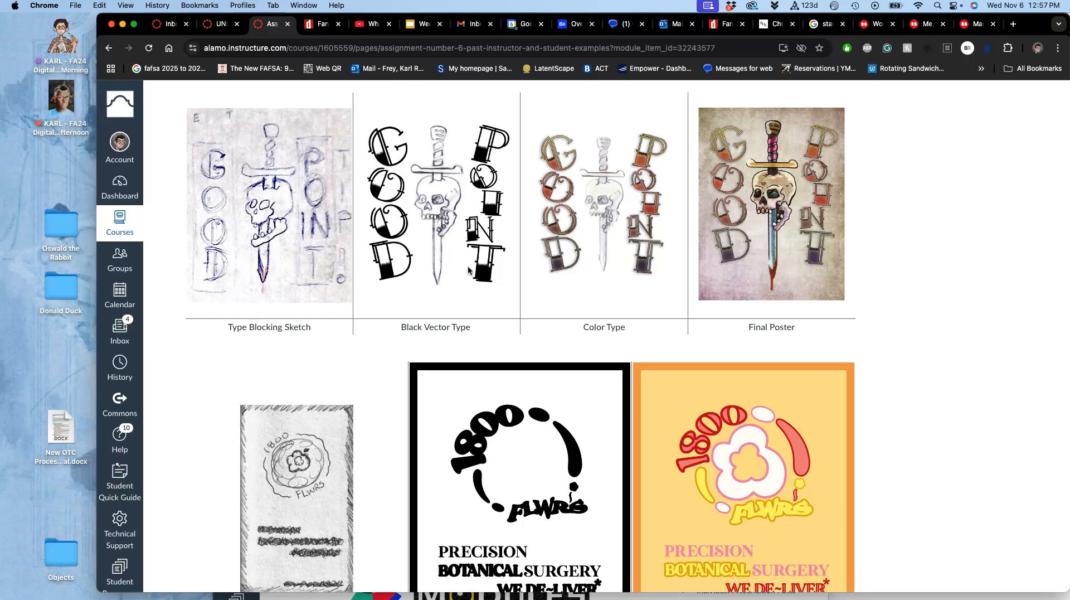
Look through the past instructor and student poster examples on the Assignment #6 page.
scroll(466, 273, down, 2)
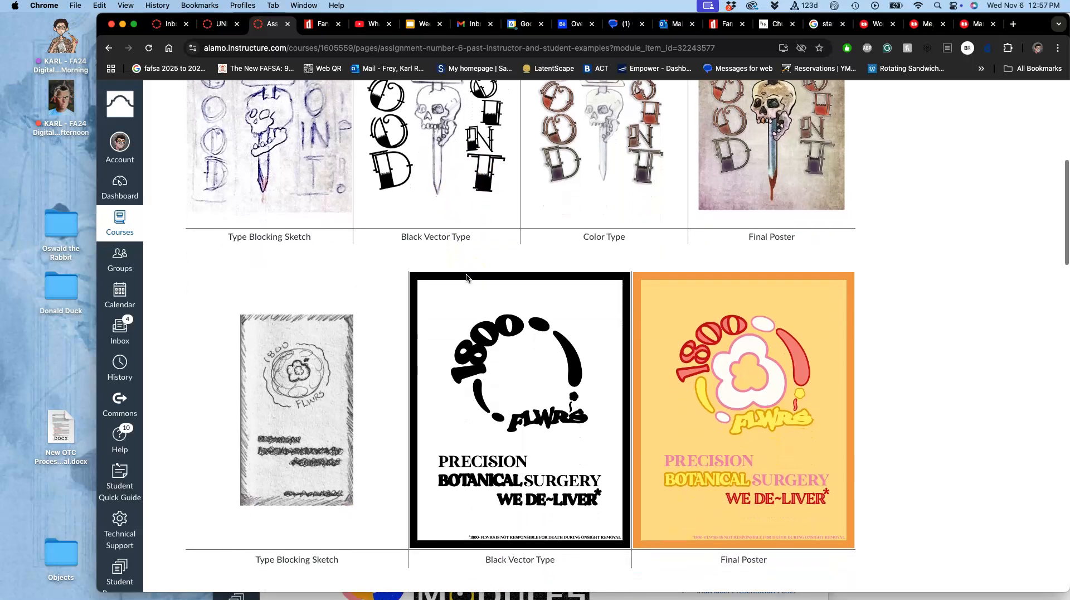
scroll(466, 273, up, 7)
scroll(467, 277, down, 1)
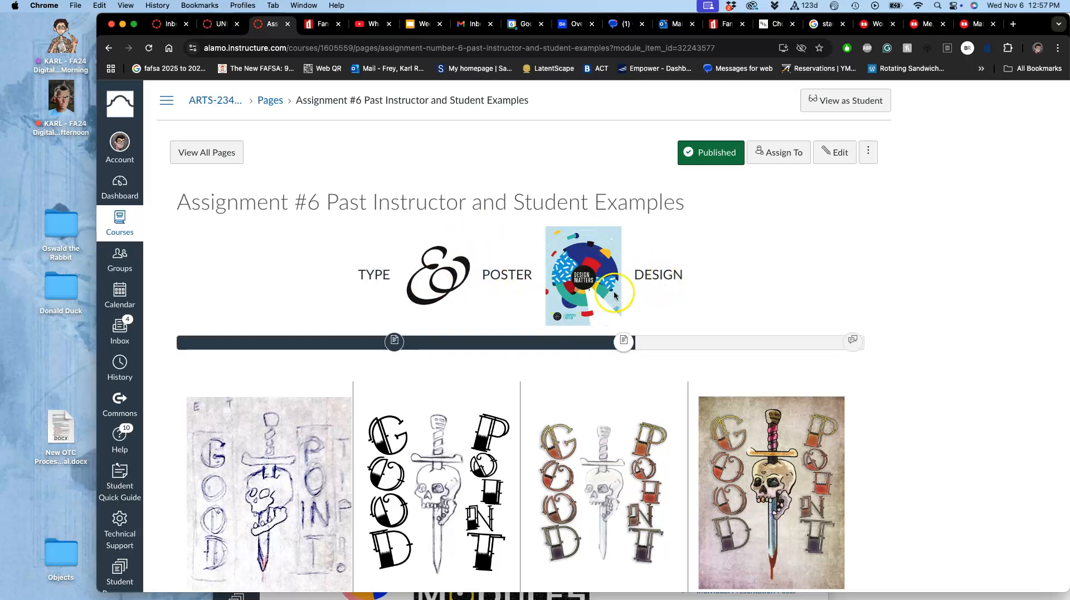
scroll(602, 300, down, 5)
scroll(601, 299, down, 10)
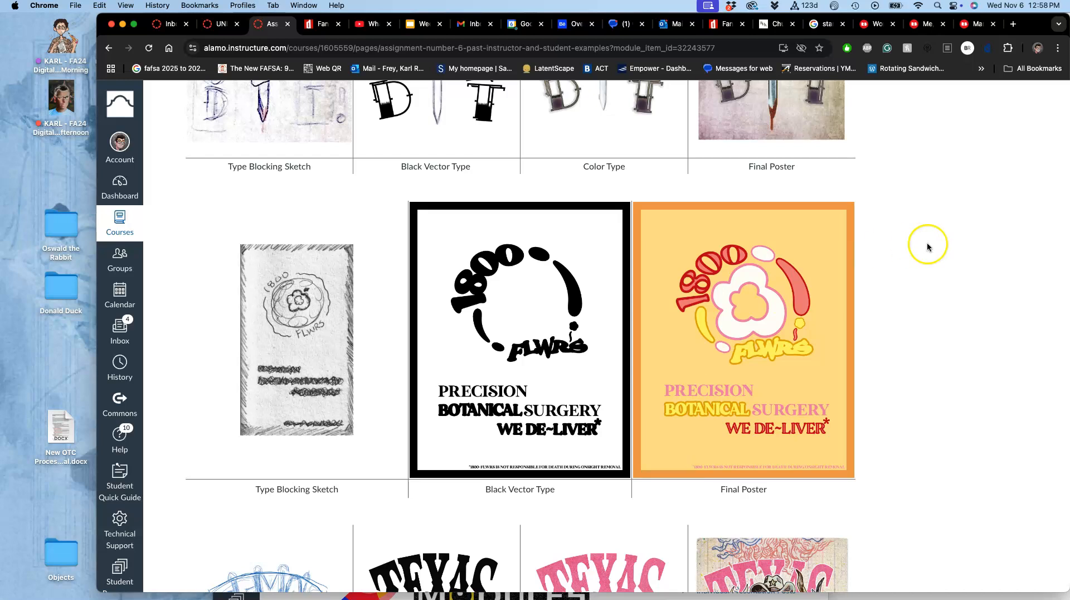
Search the web for "A2 format" in a new browser tab.
click(1013, 24)
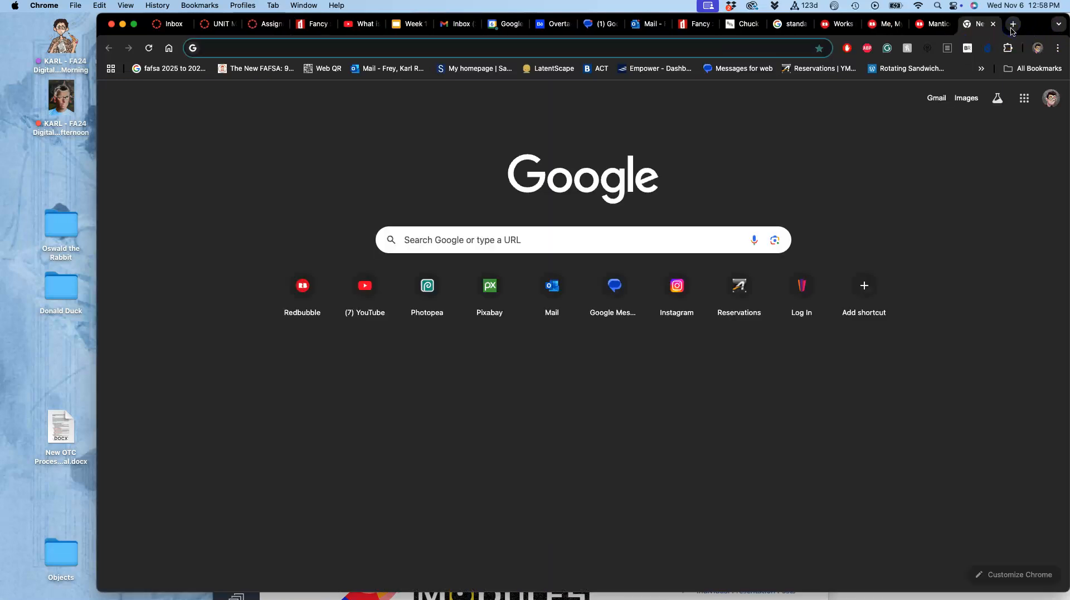
text(A2)
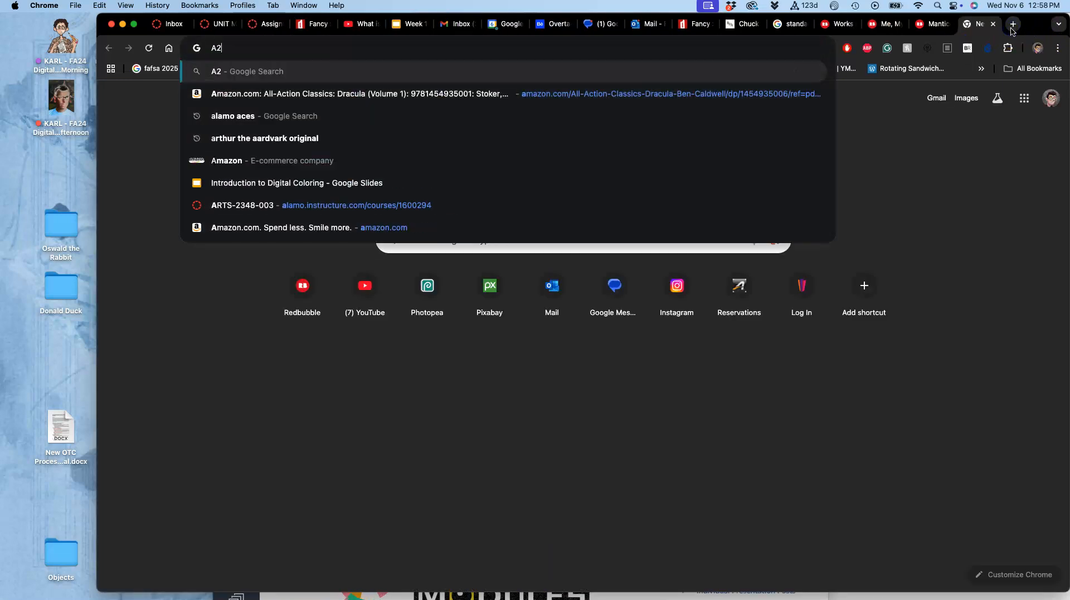
text( format)
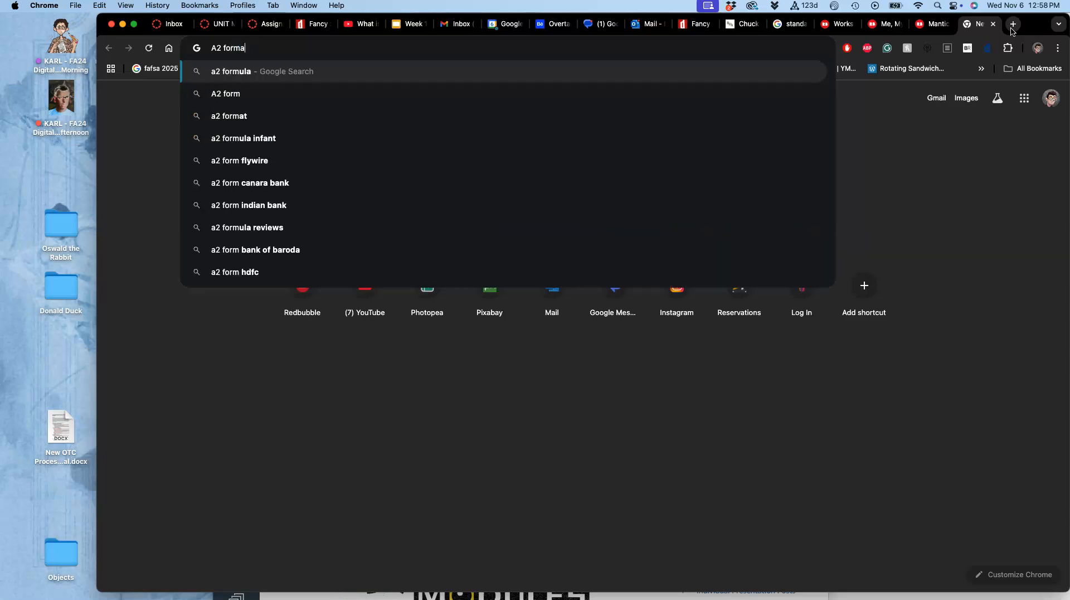
key(Return)
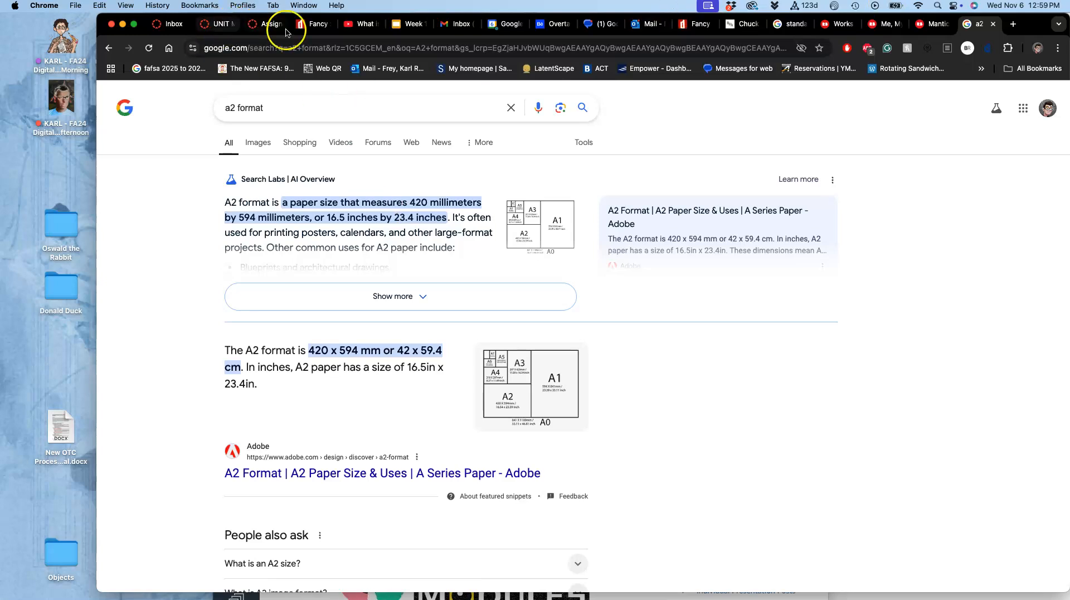
Close the search results, open photopea.com in a new browser tab and start a new project.
click(994, 25)
click(1013, 24)
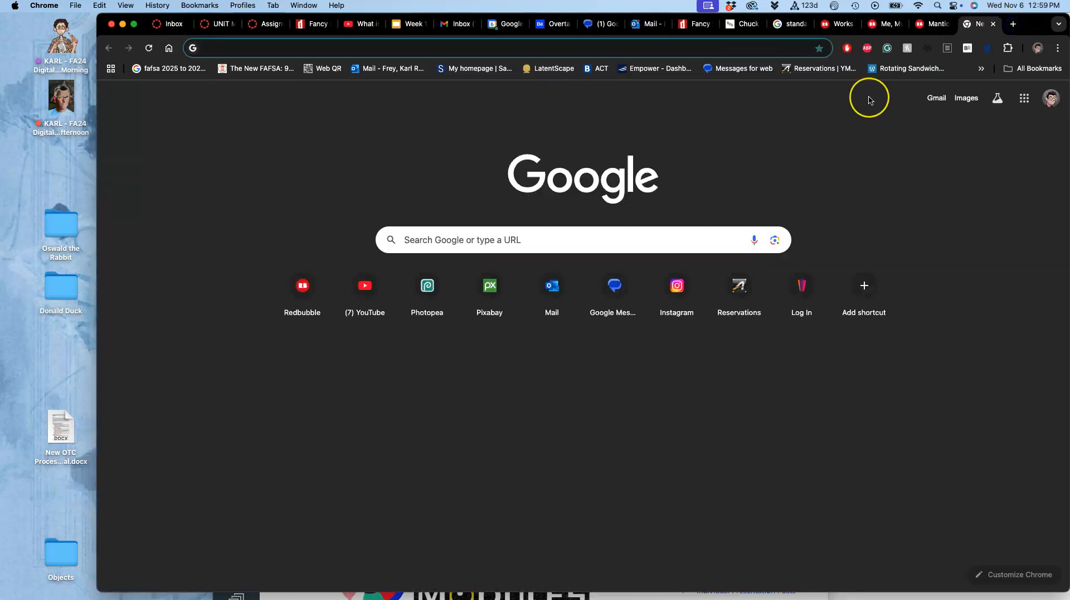
text(photopea.com)
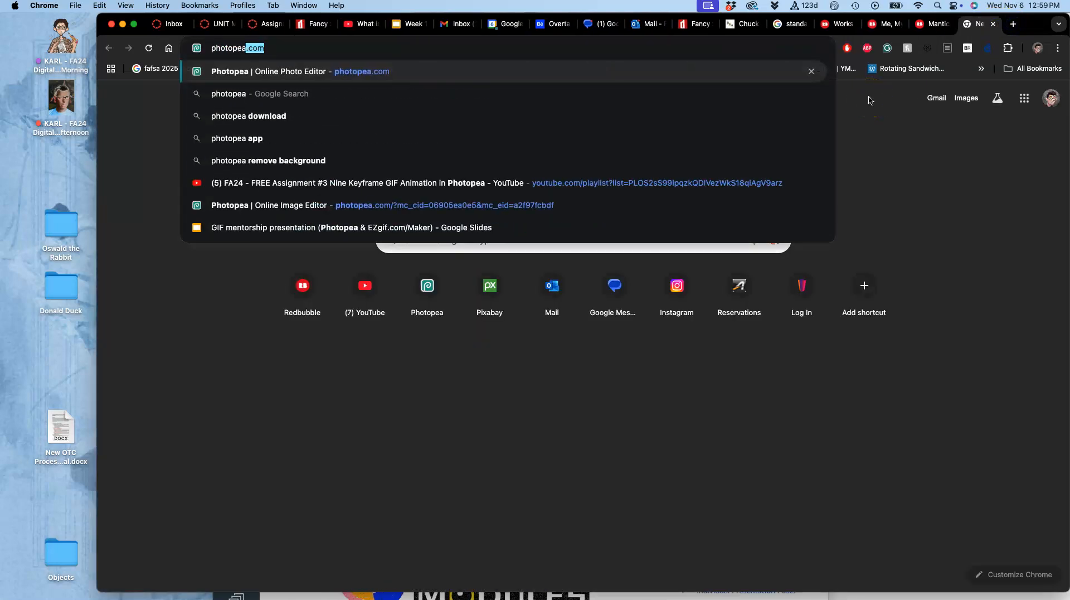
key(Return)
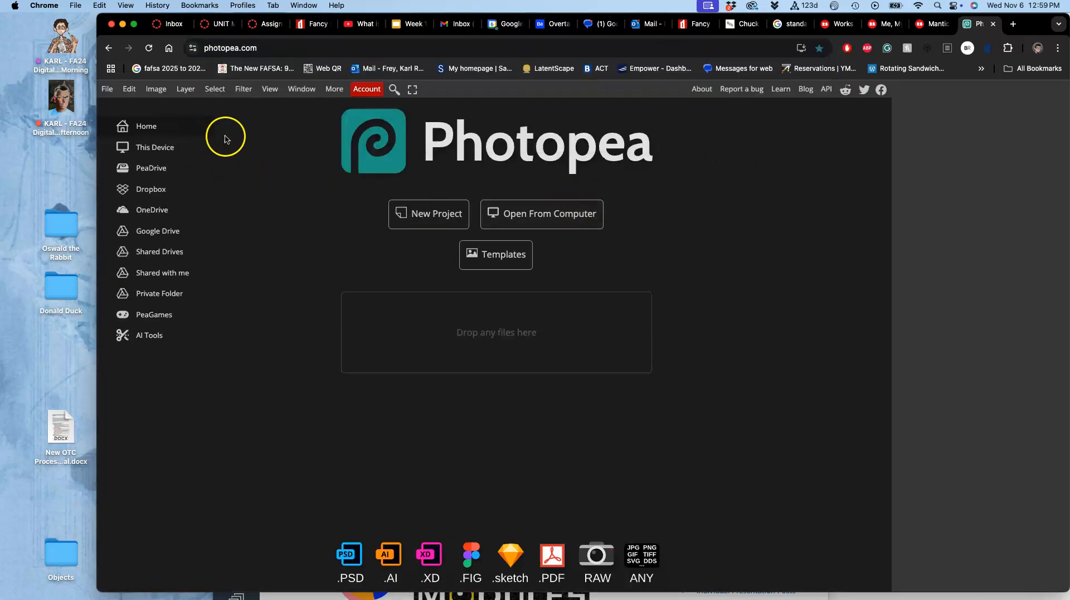
click(415, 214)
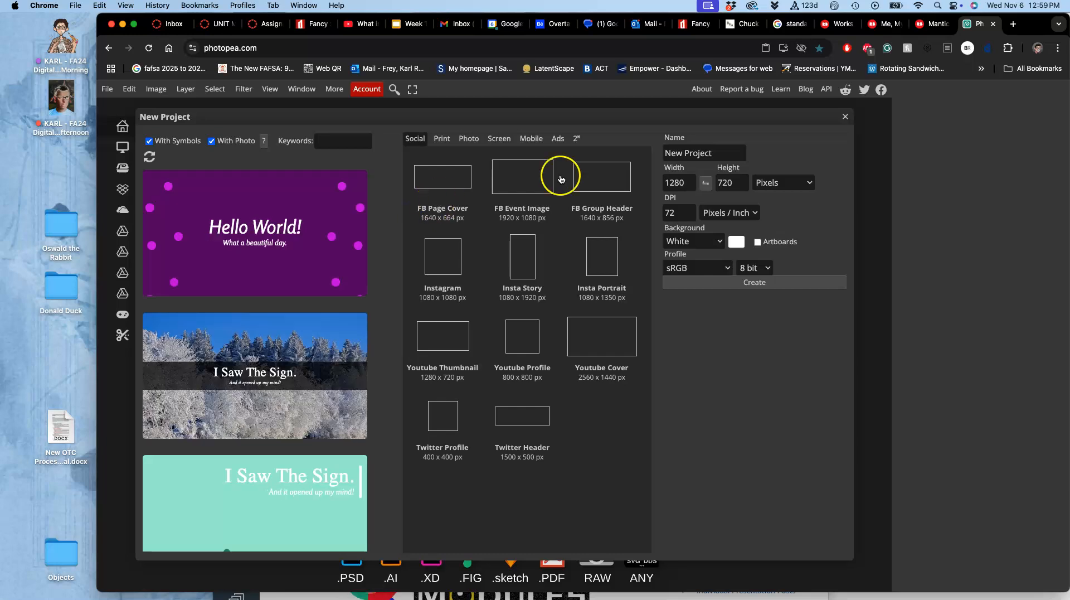
Name the project with FA24-2, the author's first name and "Assign 6 Poster and Type Design".
triple_click(714, 155)
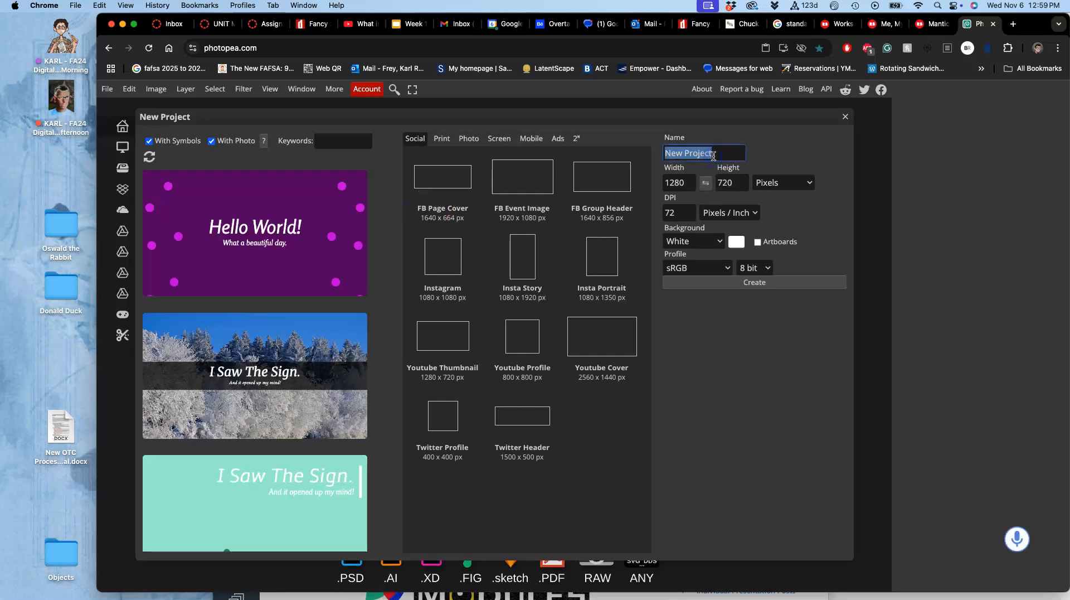
text(Karl)
text(FA)
text(24-2 Karl)
text( Fssign ^)
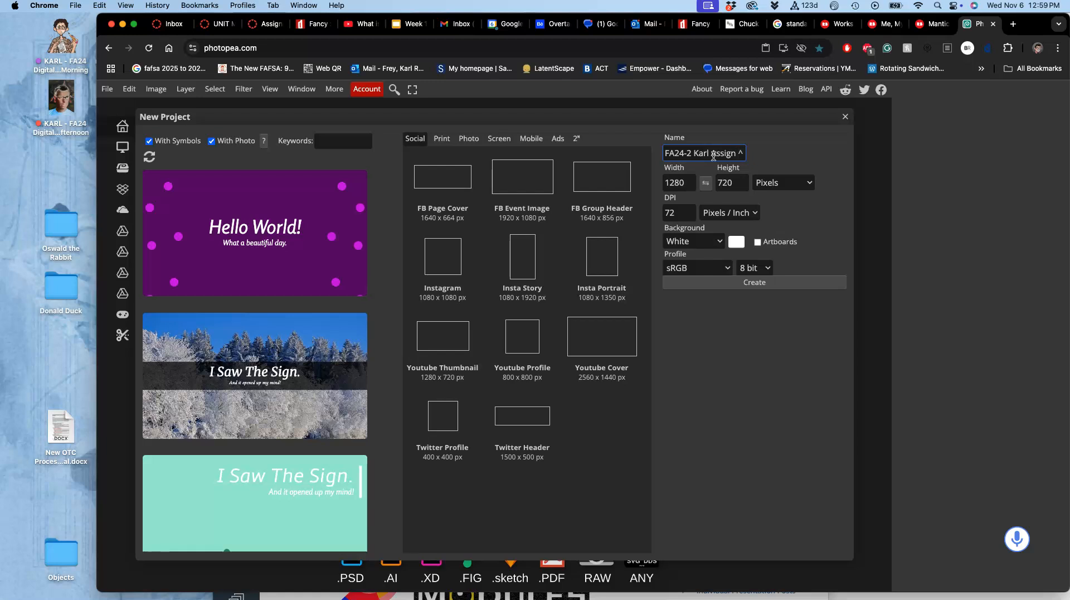
text(6 Poster Des)
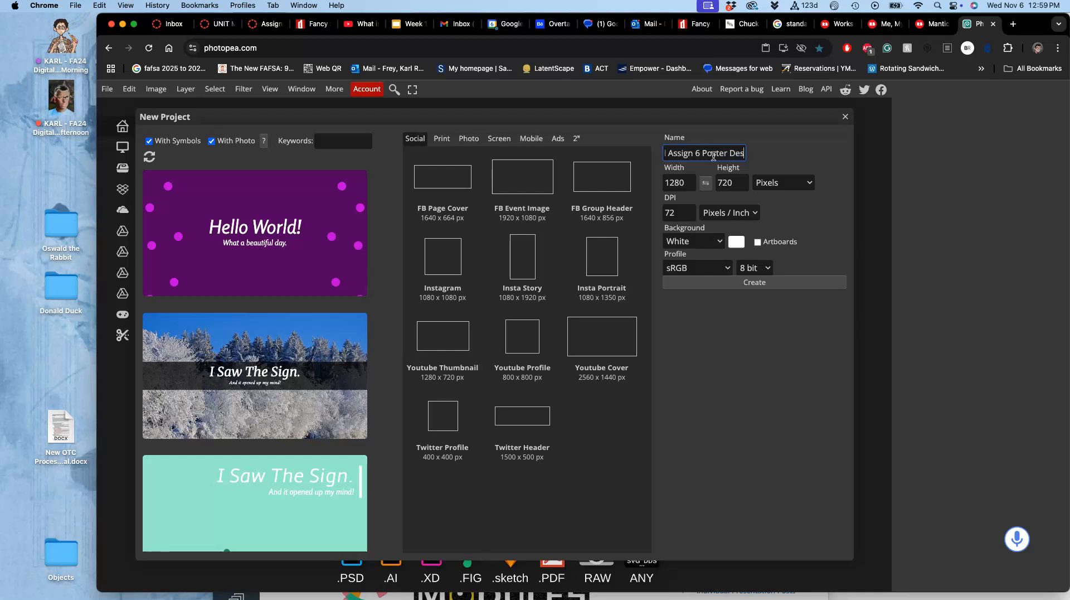
key(BackSpace)
key(BackSpace)
key(BackSpace)
text(and Type De)
text(sign)
Set the new project's resolution to 300 pixels per inch and its size units to inches.
drag(675, 212, 663, 211)
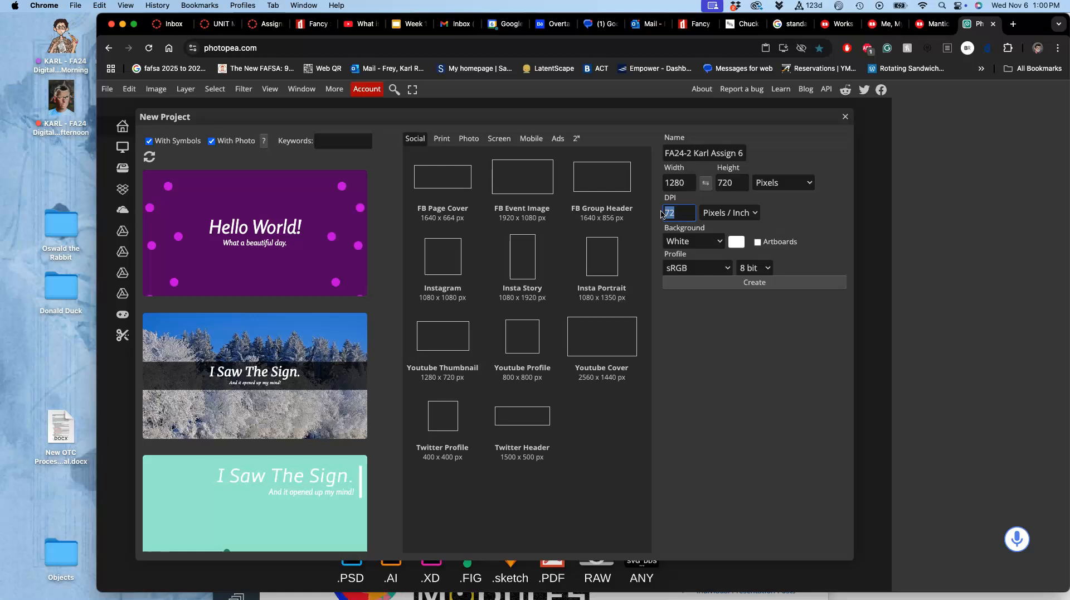
text(00)
drag(664, 213, 694, 213)
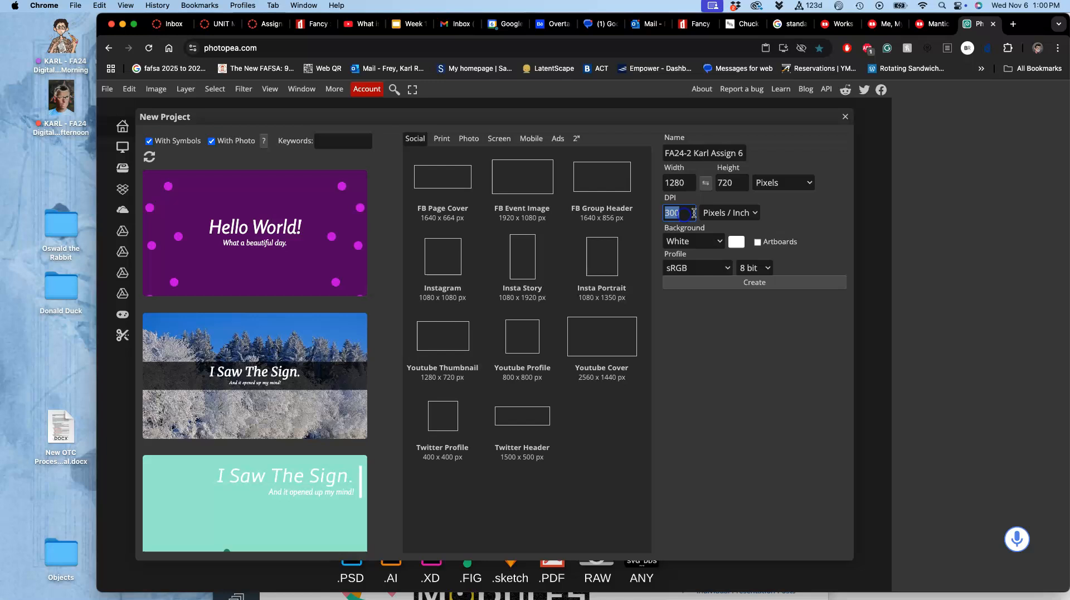
click(799, 184)
click(796, 238)
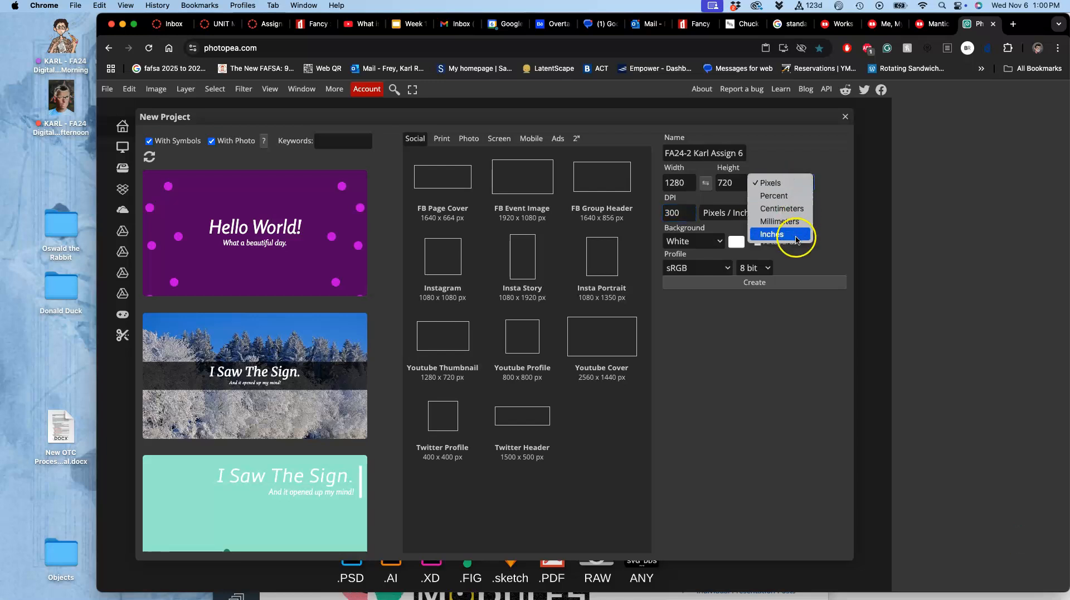
Set the project's width to 16 inches and height to 20 inches, dismissing the ad-blocking notice.
click(675, 183)
double_click(676, 184)
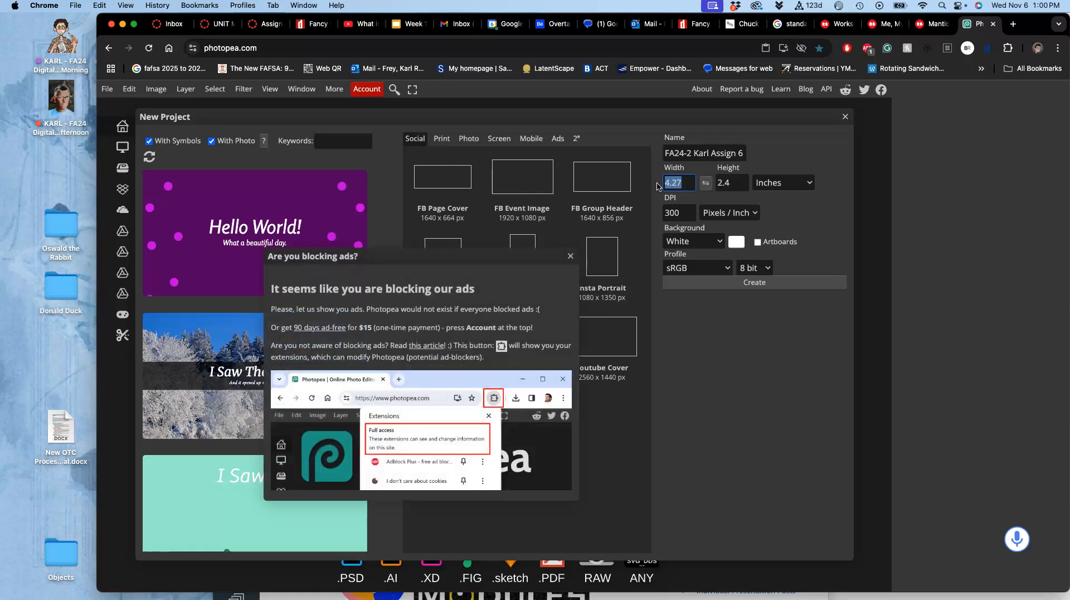
text(16)
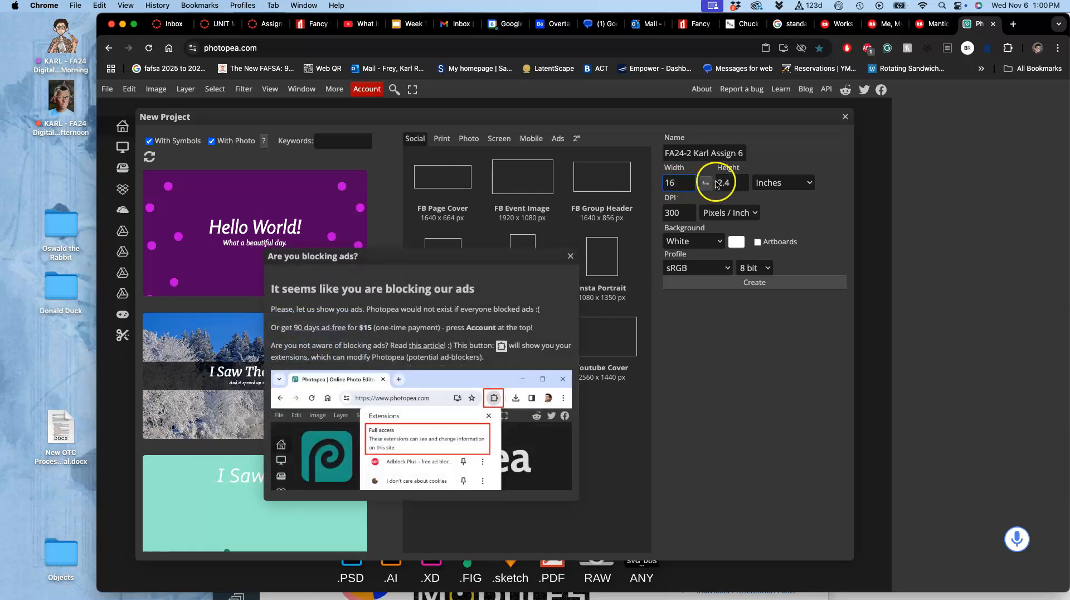
drag(736, 181, 715, 183)
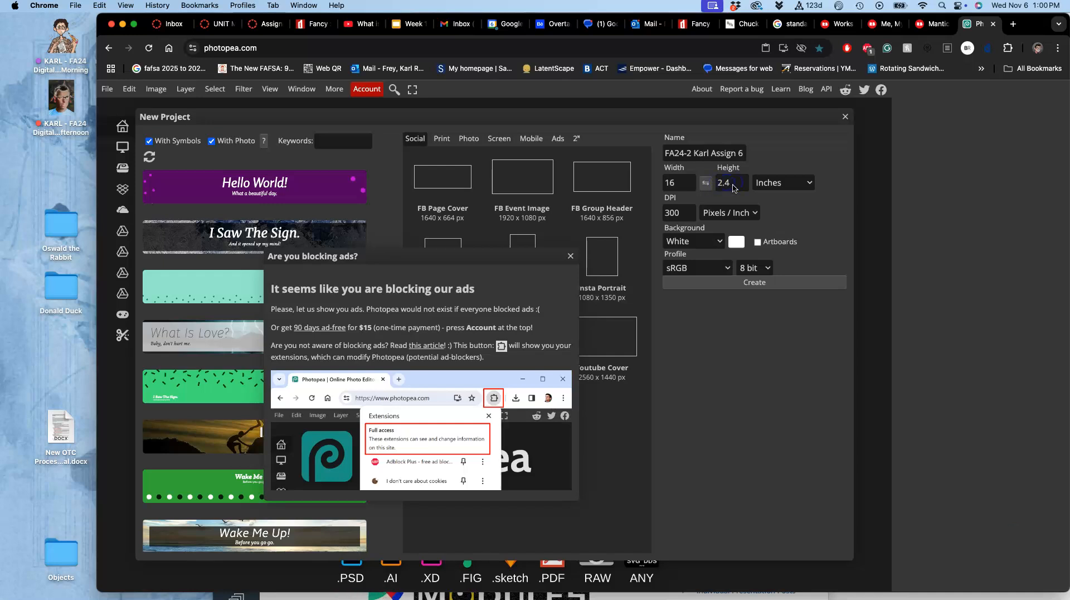
click(570, 256)
double_click(725, 183)
text(10)
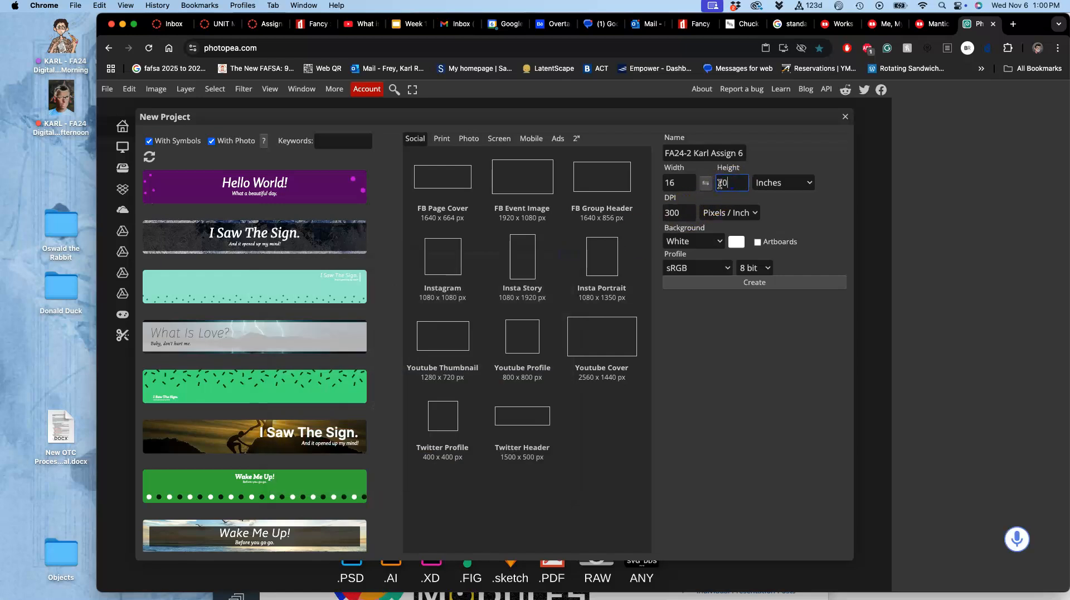
click(801, 208)
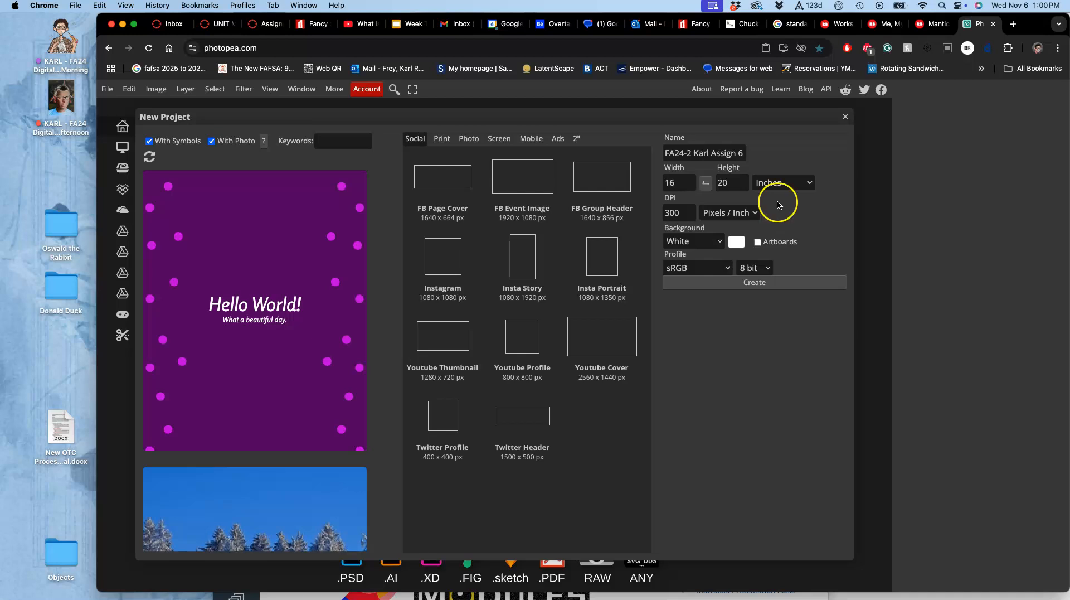
scroll(282, 296, down, 10)
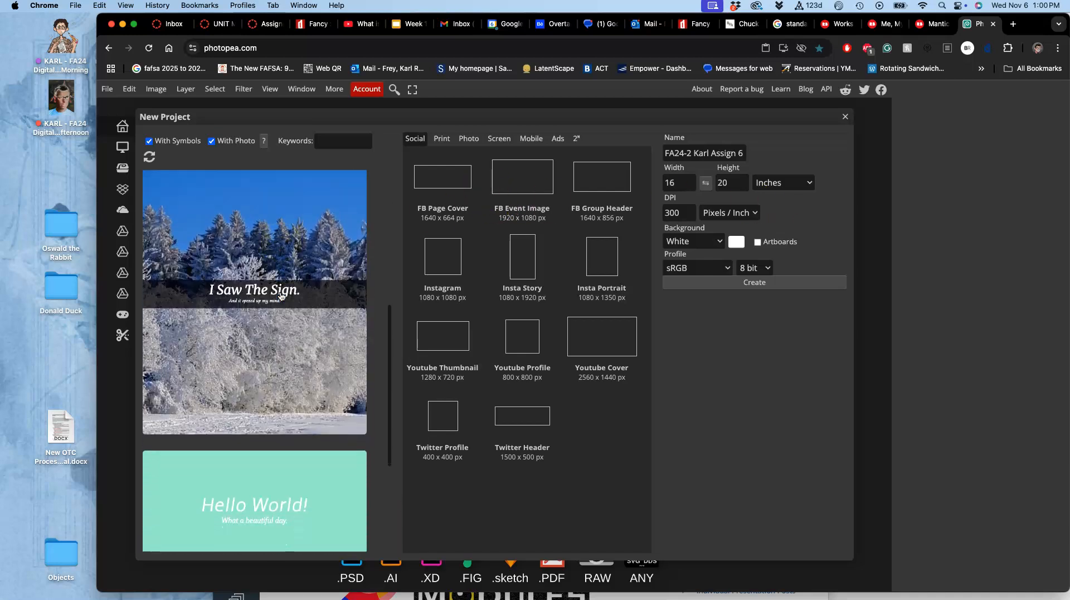
scroll(281, 296, up, 3)
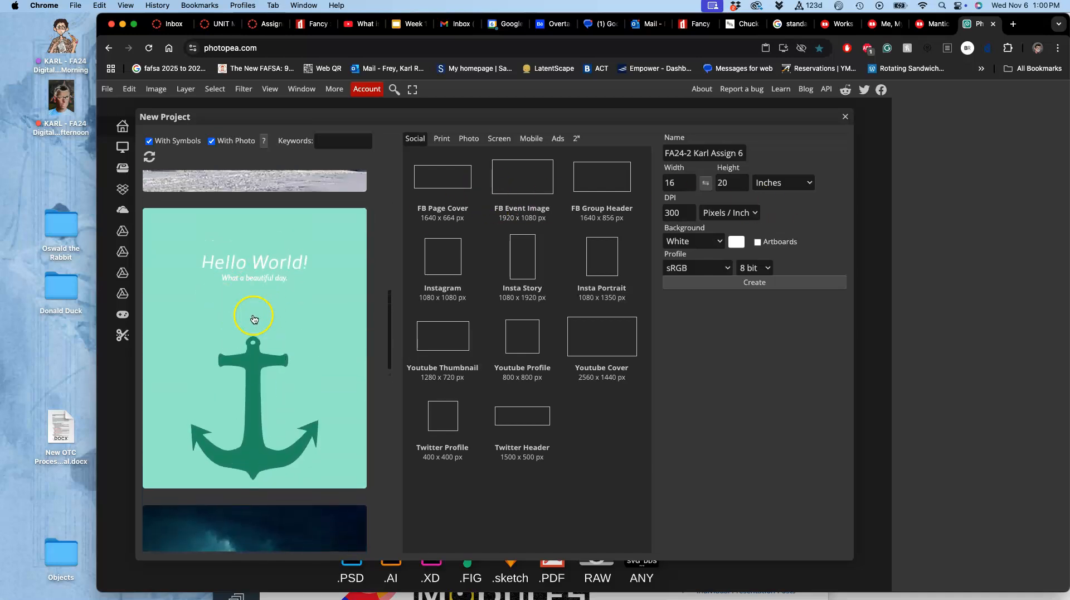
In Finder, open the Assign #5 folder, preview the Full Color Spot Illustration (1) PNG, and move the folder window aside.
double_click(64, 112)
double_click(393, 247)
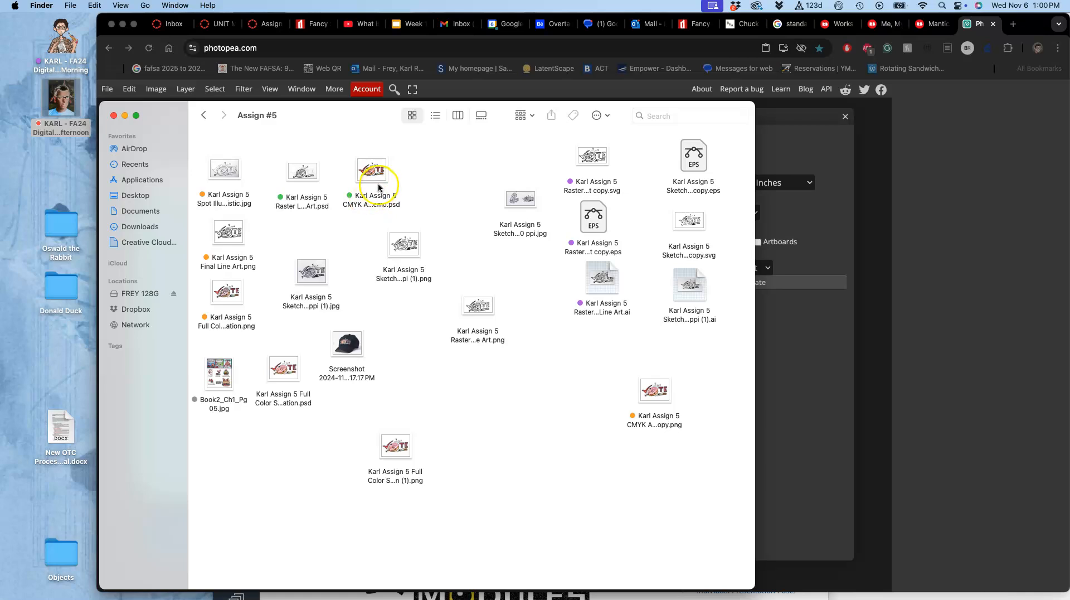
double_click(402, 446)
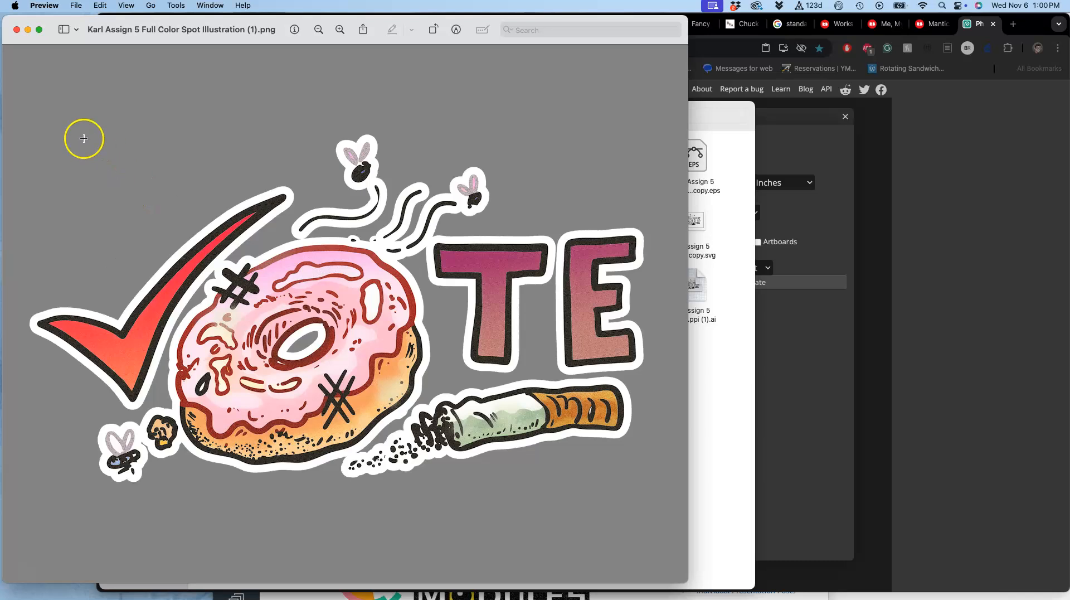
click(17, 30)
drag(371, 114, 184, 92)
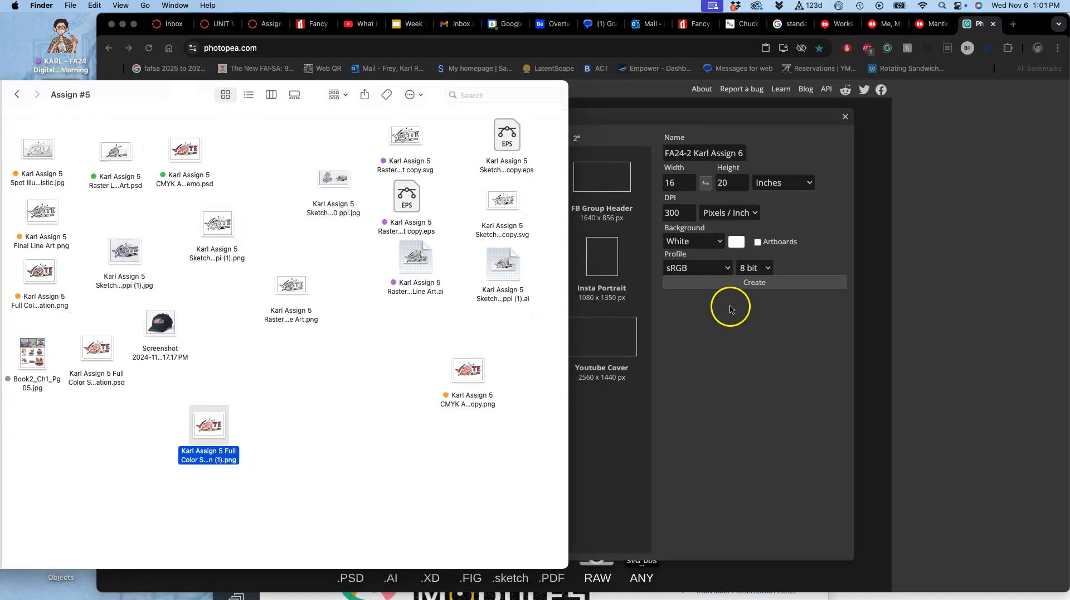
Swap the new project's width and height to preview landscape orientation, and swap them back to portrait.
click(705, 187)
click(705, 184)
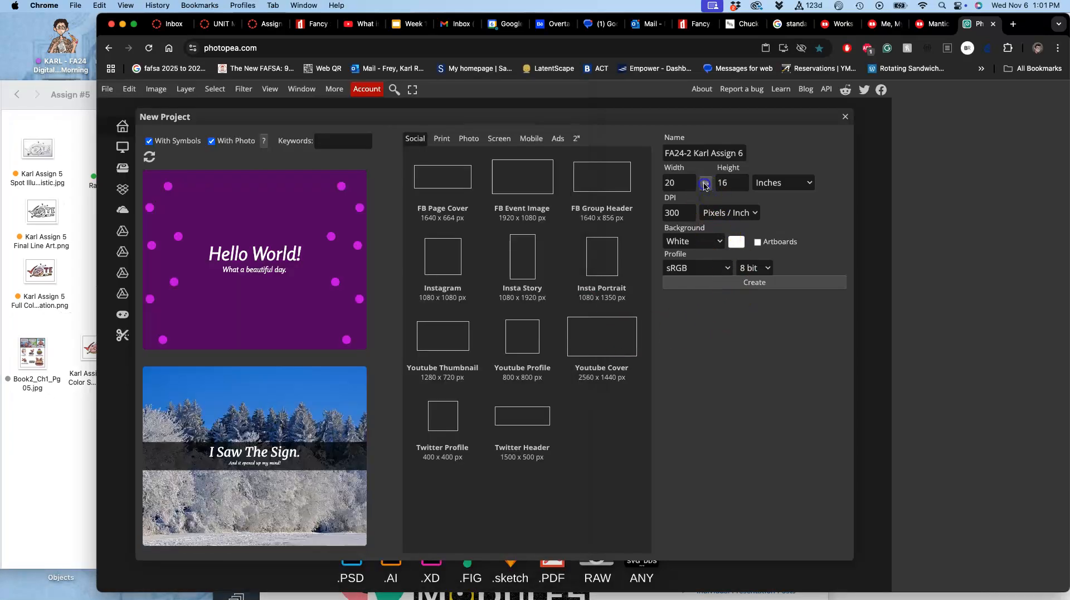
scroll(301, 273, down, 5)
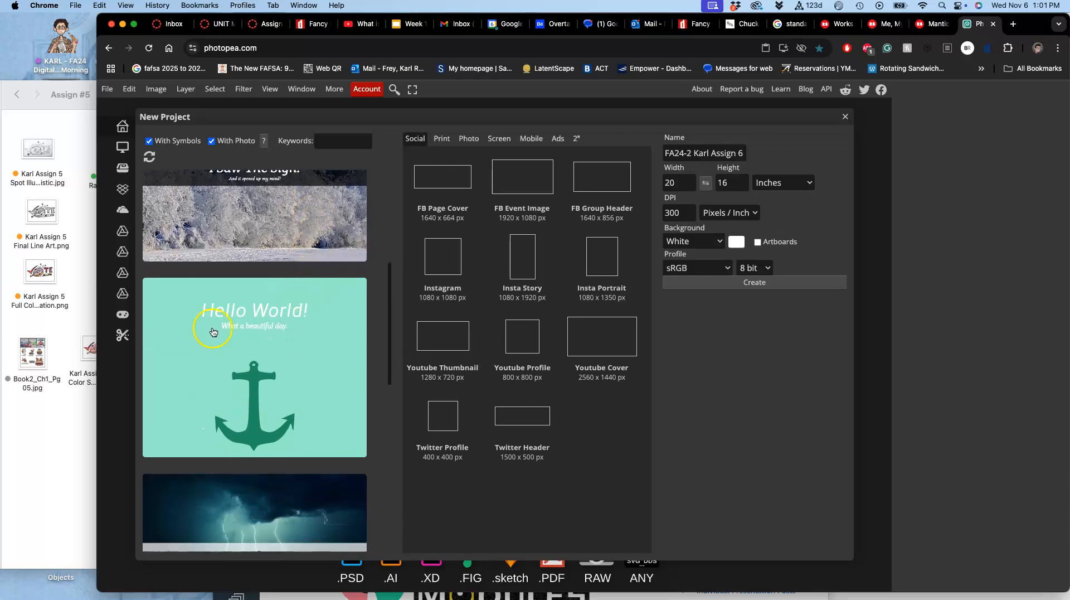
click(706, 184)
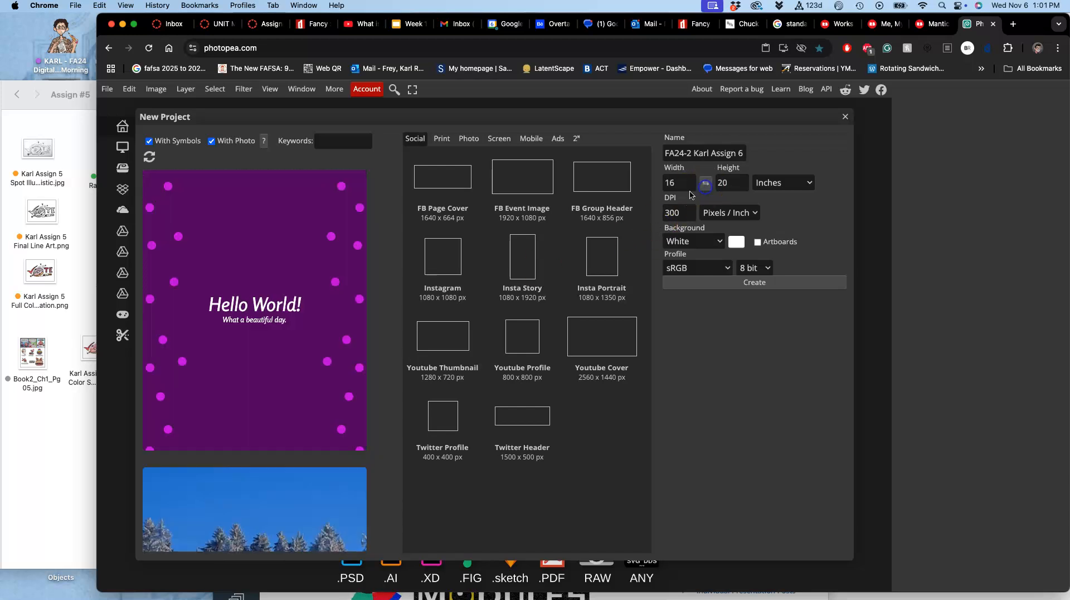
scroll(300, 326, down, 10)
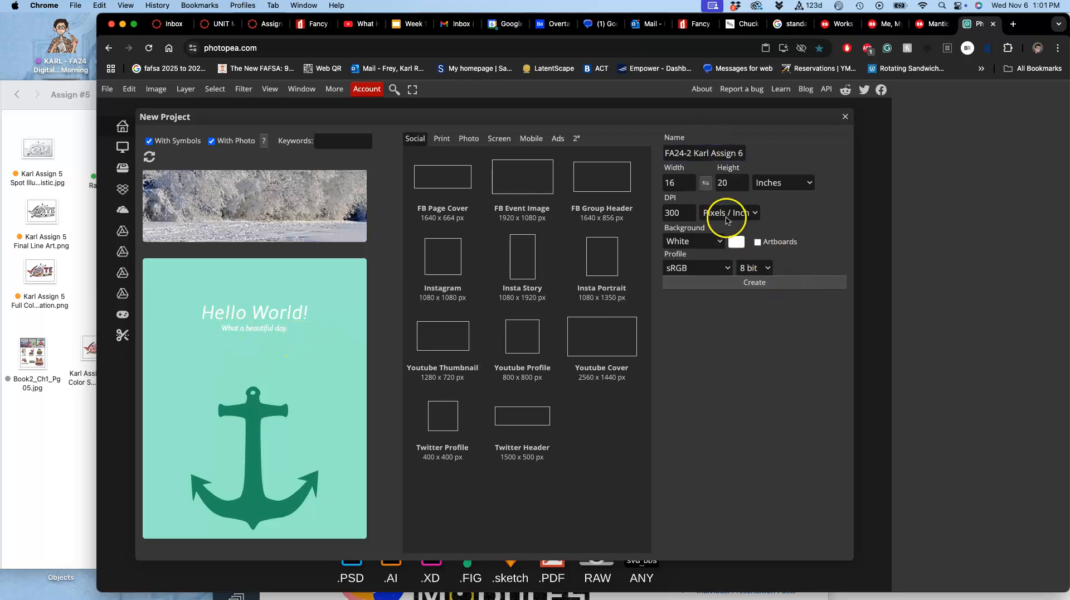
Create the project and place the Assign 5 CMYK PNG from the Assign #5 folder onto its canvas.
click(759, 293)
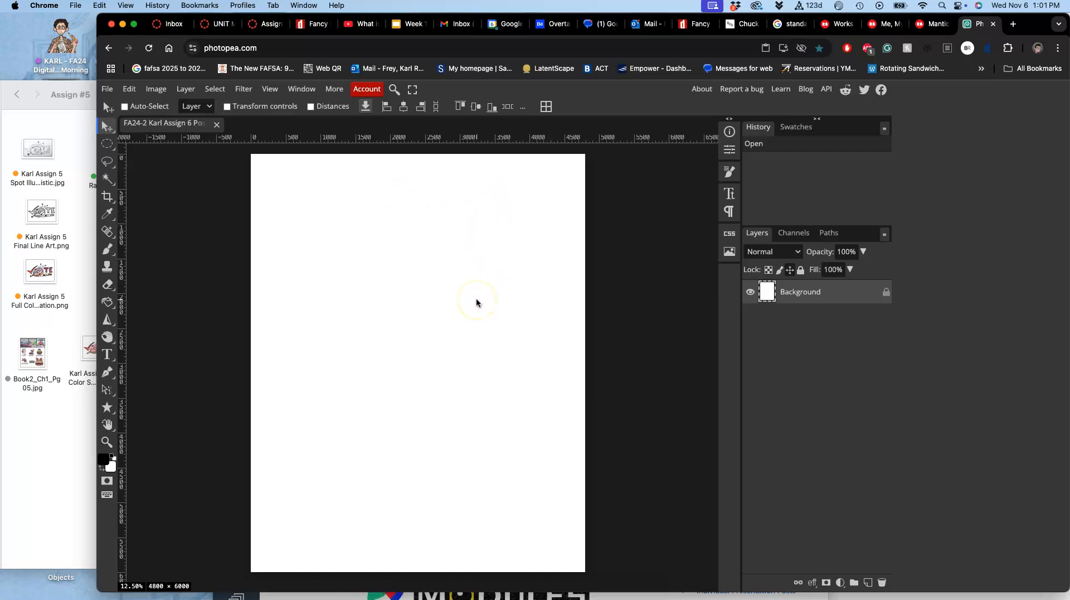
click(68, 119)
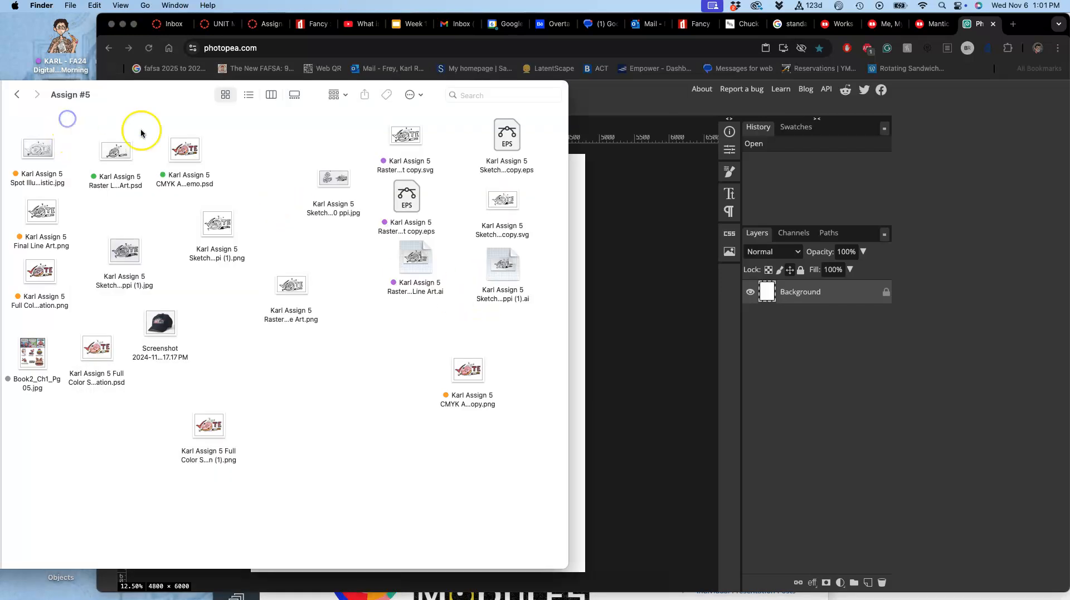
drag(186, 97, 291, 25)
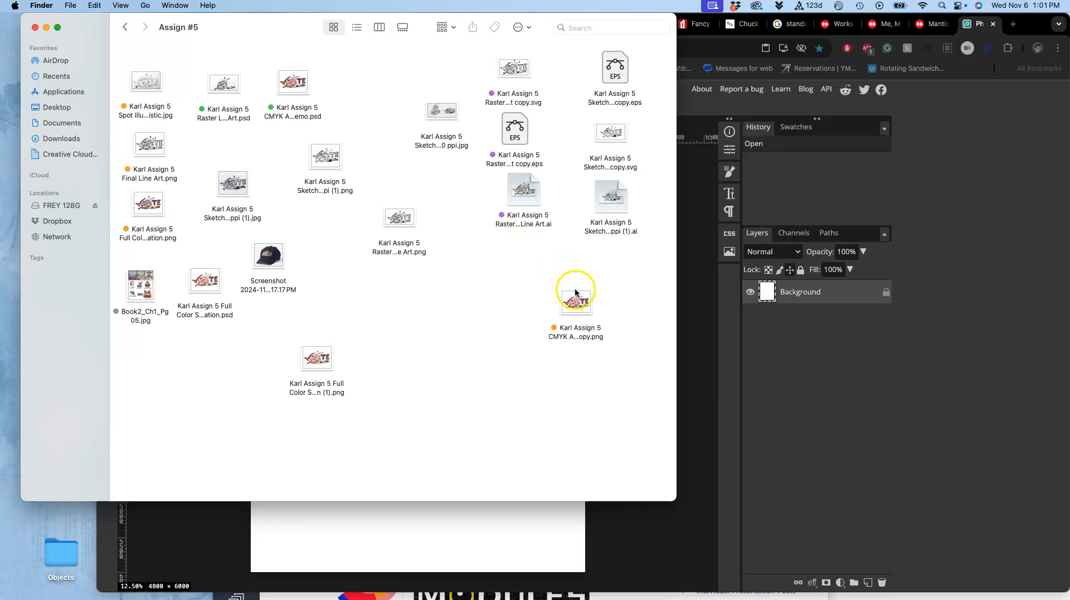
drag(577, 305, 461, 529)
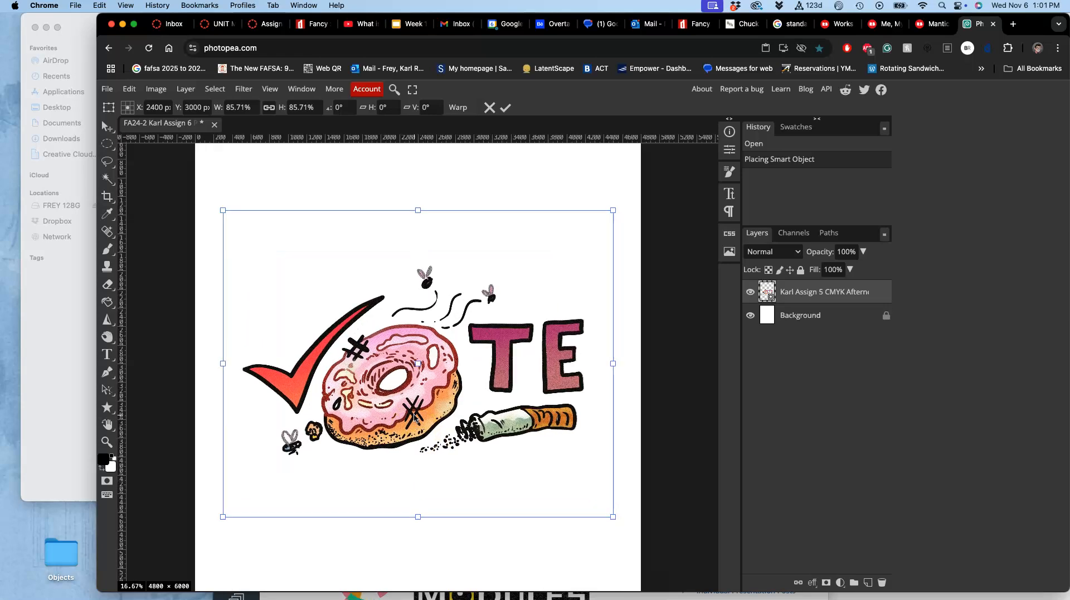
Examine the placed VOTE illustration at 100%, covering the check mark, donut, flies and cigarette, and return to the full-page view.
scroll(414, 417, up, 8)
scroll(413, 413, down, 3)
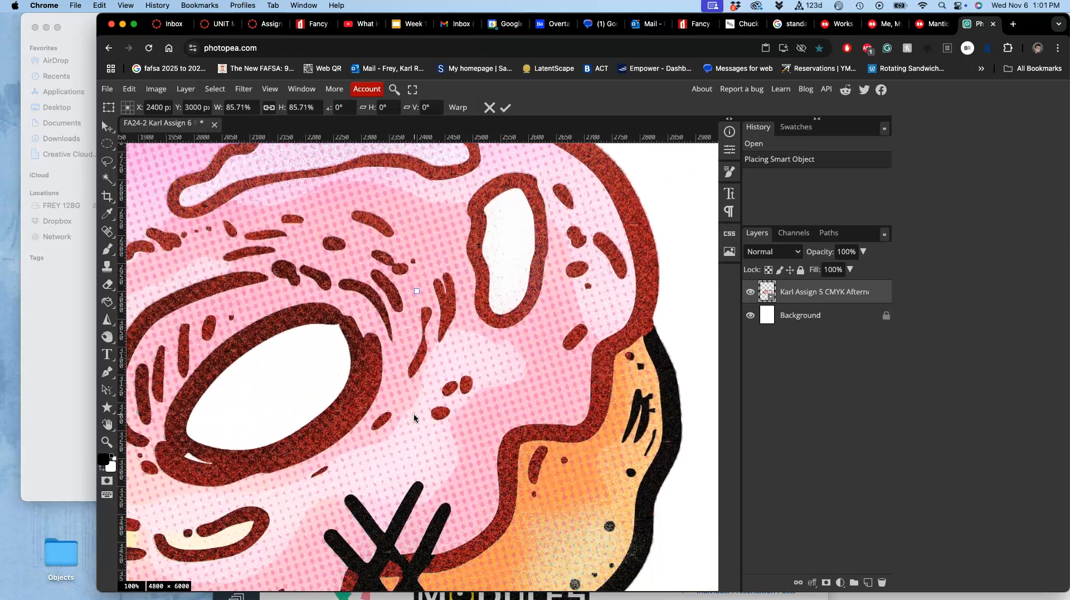
scroll(466, 413, left, 15)
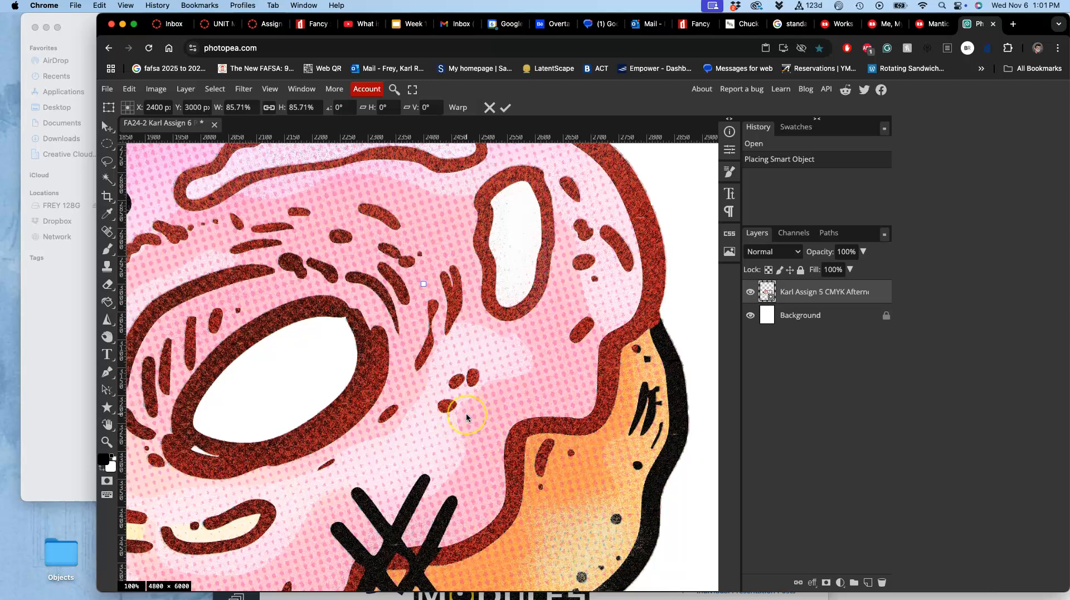
scroll(466, 413, right, 12)
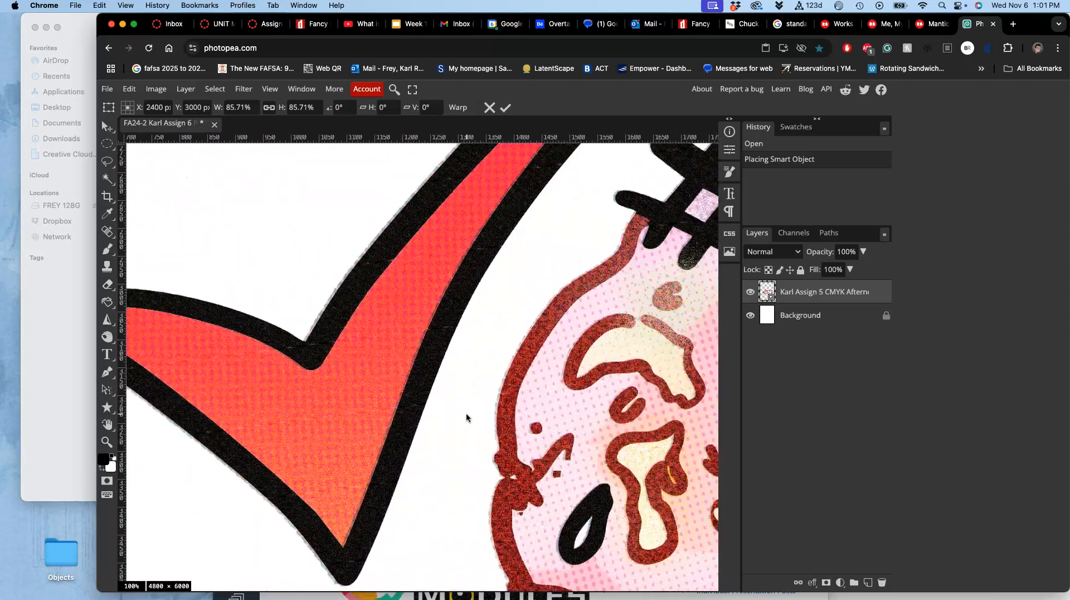
scroll(466, 414, down, 6)
scroll(466, 414, left, 3)
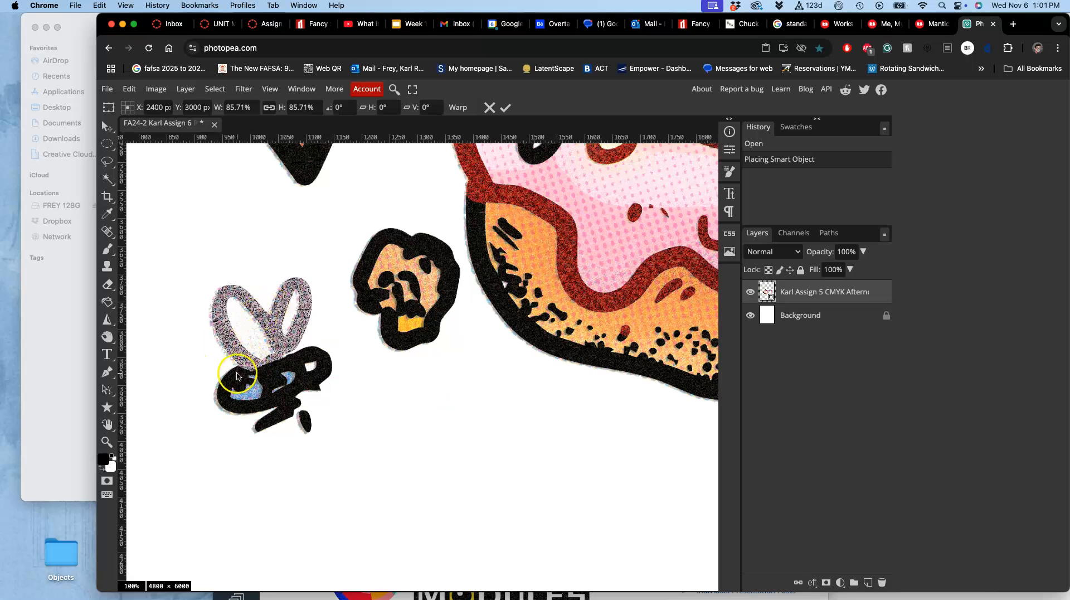
scroll(358, 366, right, 2)
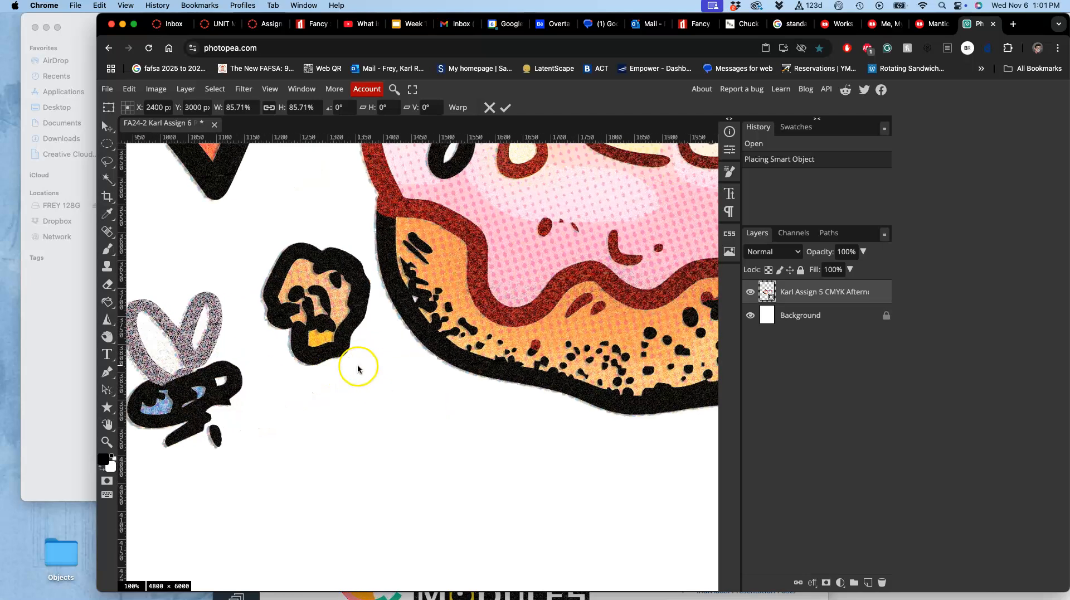
scroll(203, 383, left, 1)
scroll(444, 305, right, 12)
scroll(445, 306, right, 10)
scroll(445, 306, up, 5)
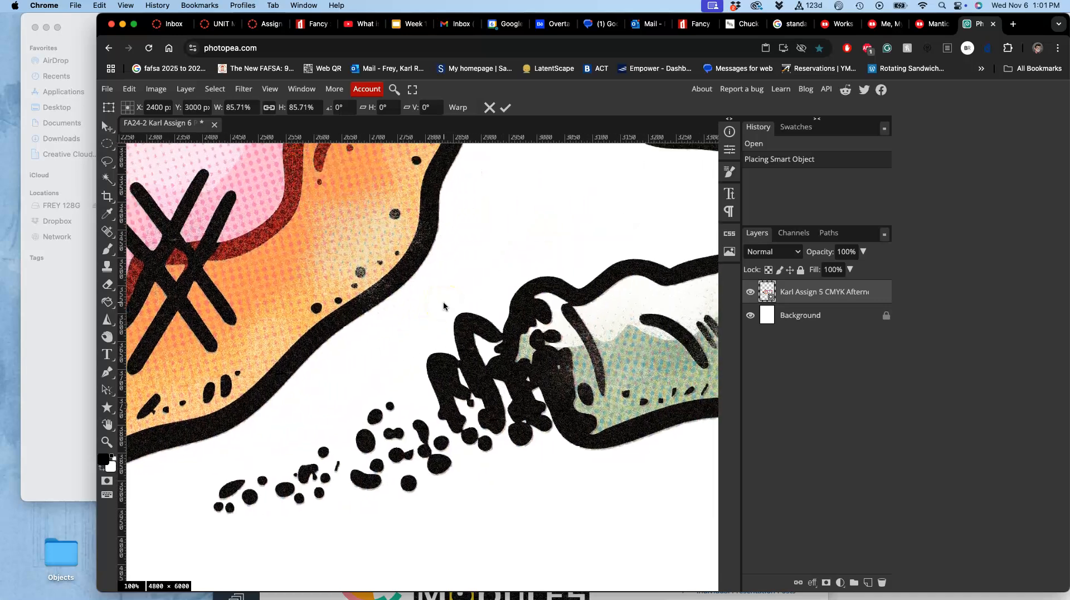
scroll(444, 306, up, 4)
scroll(444, 306, left, 3)
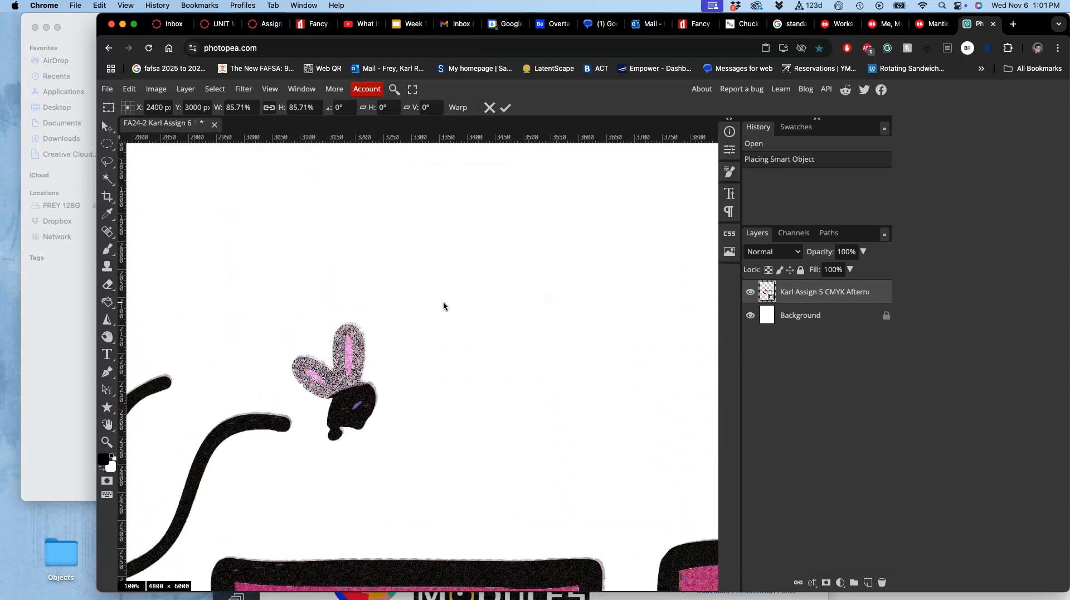
scroll(364, 374, down, 10)
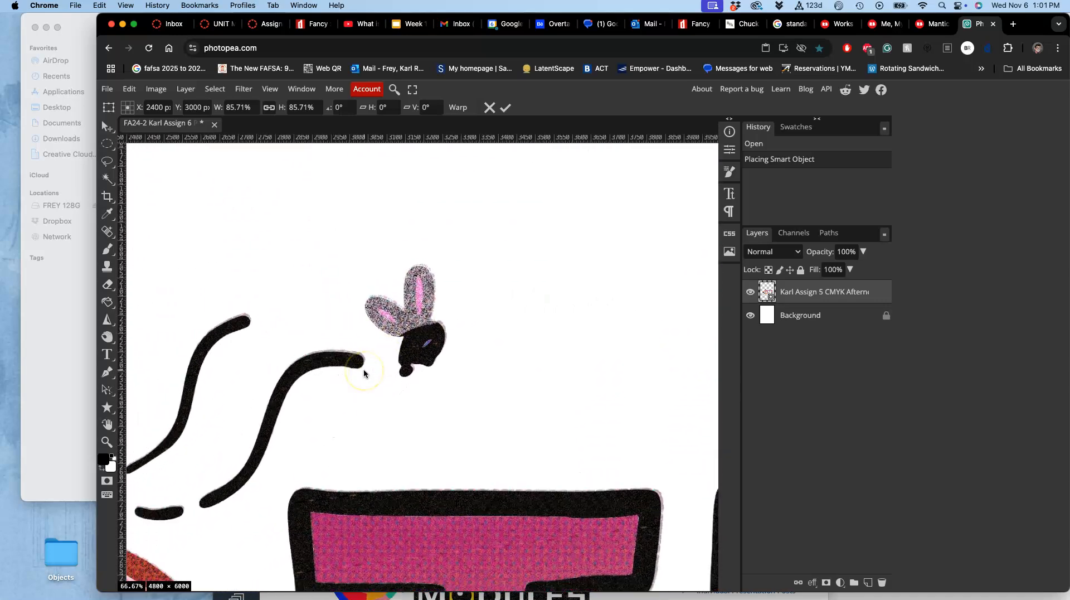
scroll(364, 373, down, 5)
scroll(365, 373, left, 3)
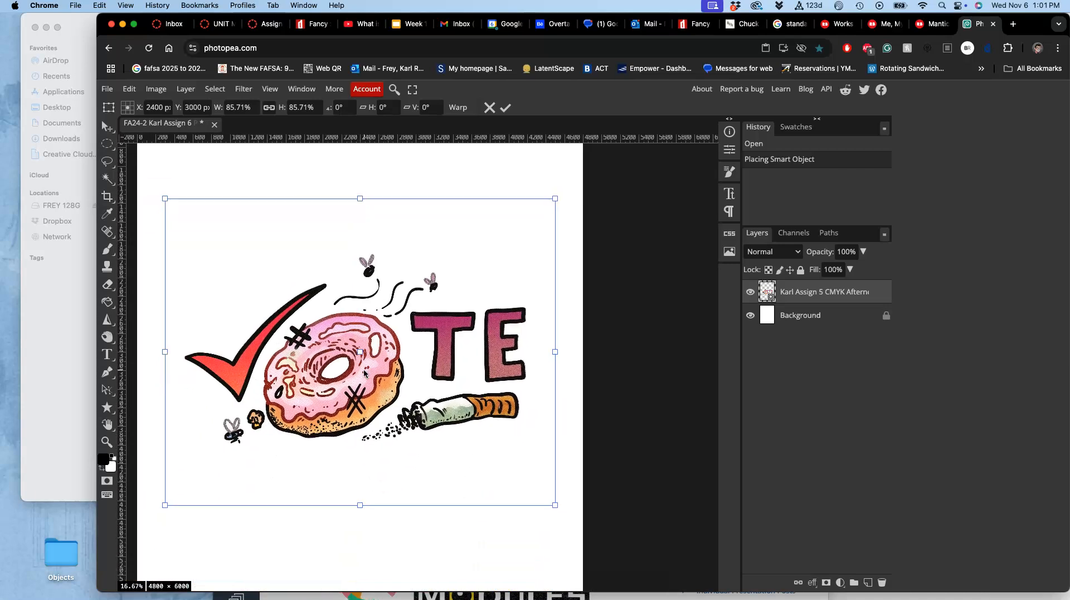
scroll(364, 373, down, 1)
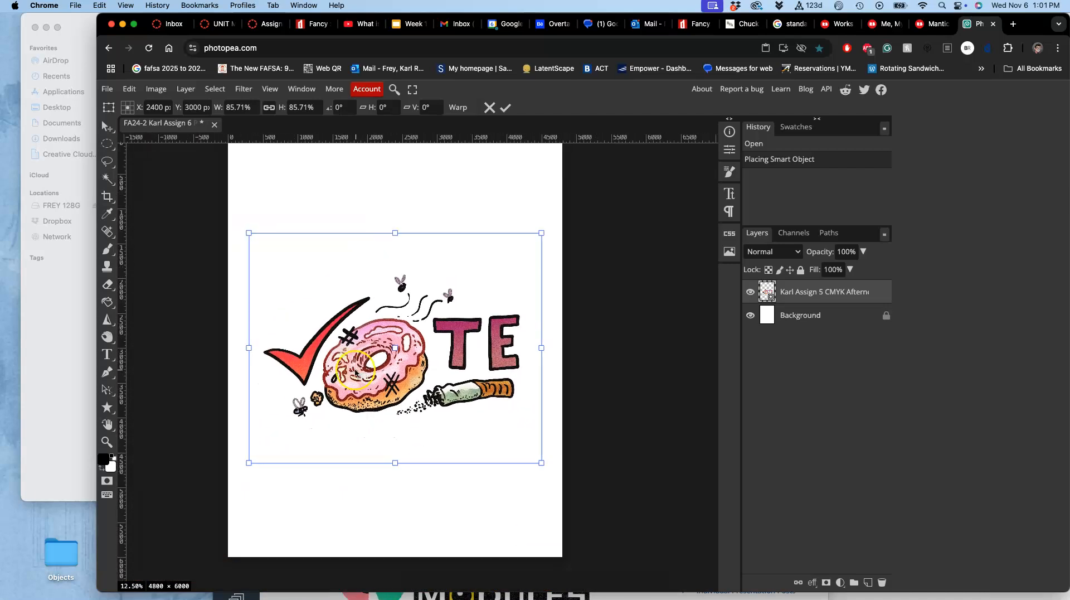
Move the illustration straight up to about Y 2784 px on the poster and commit its placement.
drag(408, 350, 410, 332)
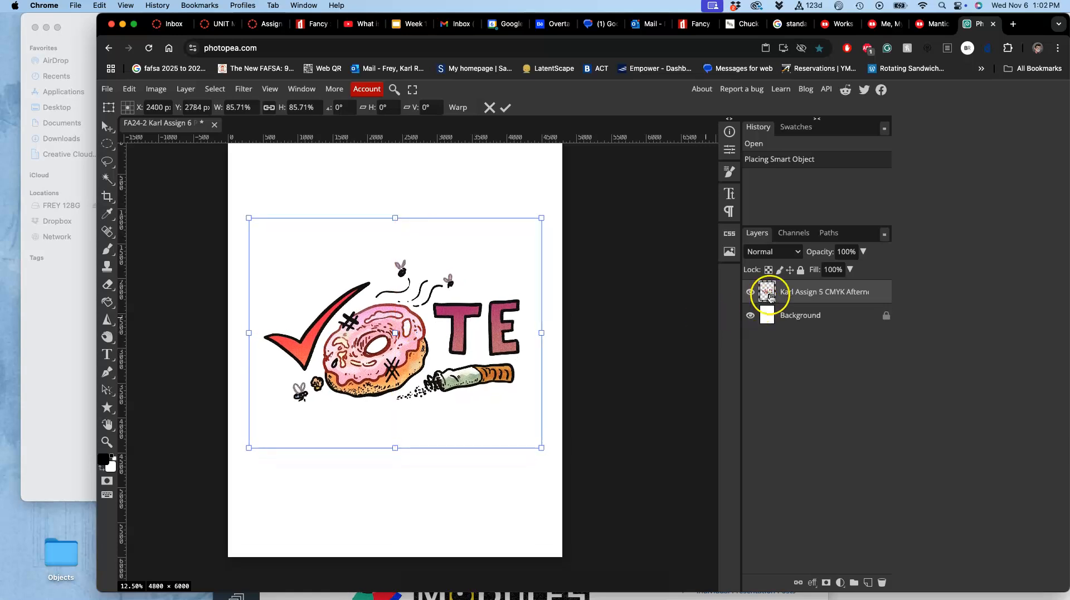
scroll(641, 334, up, 1)
scroll(641, 335, down, 1)
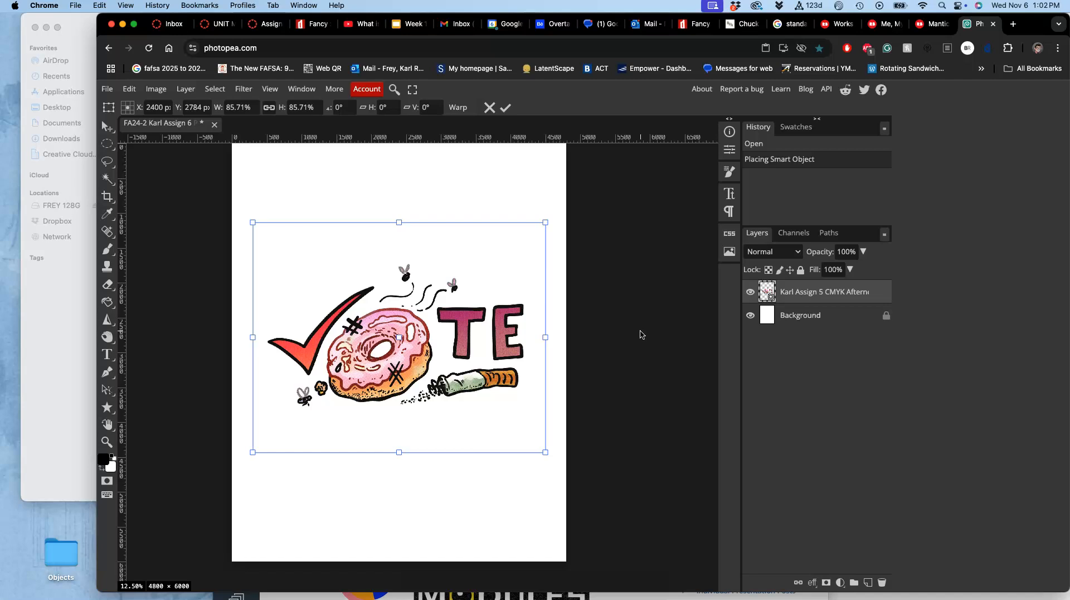
key(Return)
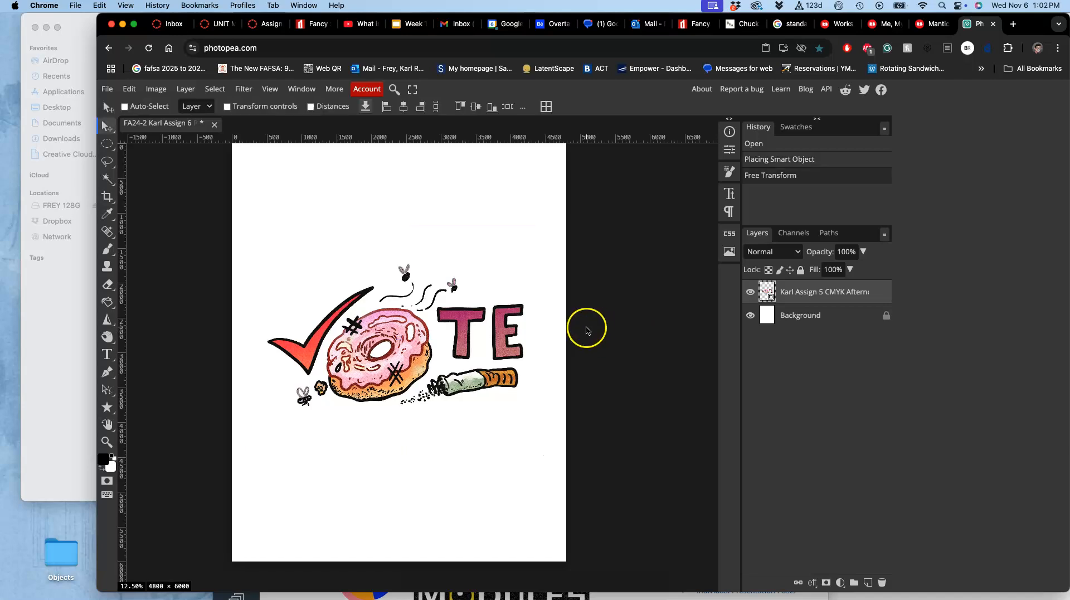
Duplicate the Background layer and fill the copy with Gray at 100% opacity.
click(814, 315)
key(super+j)
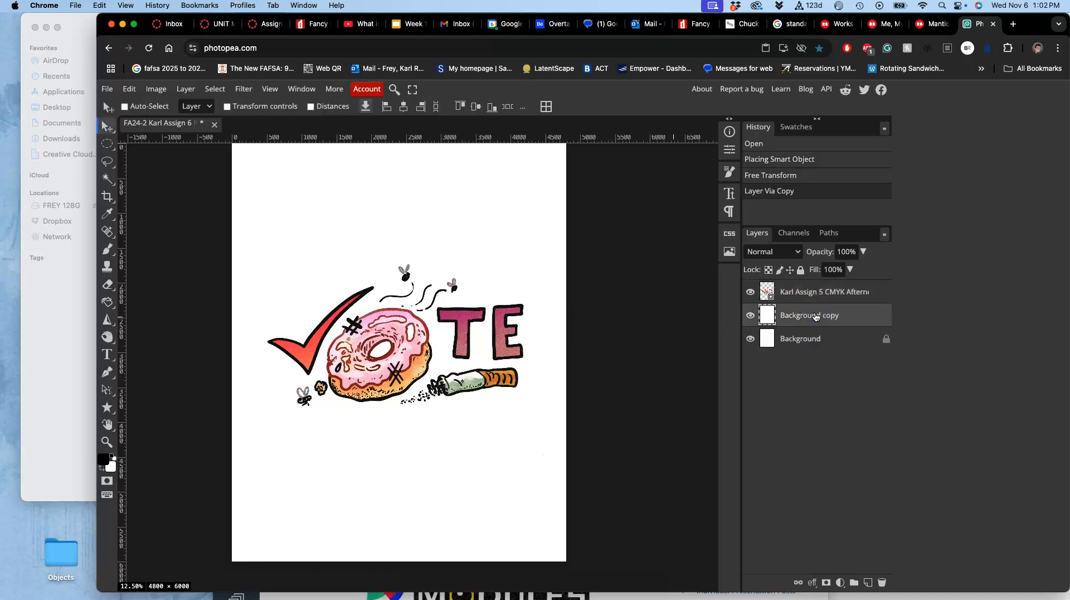
click(129, 90)
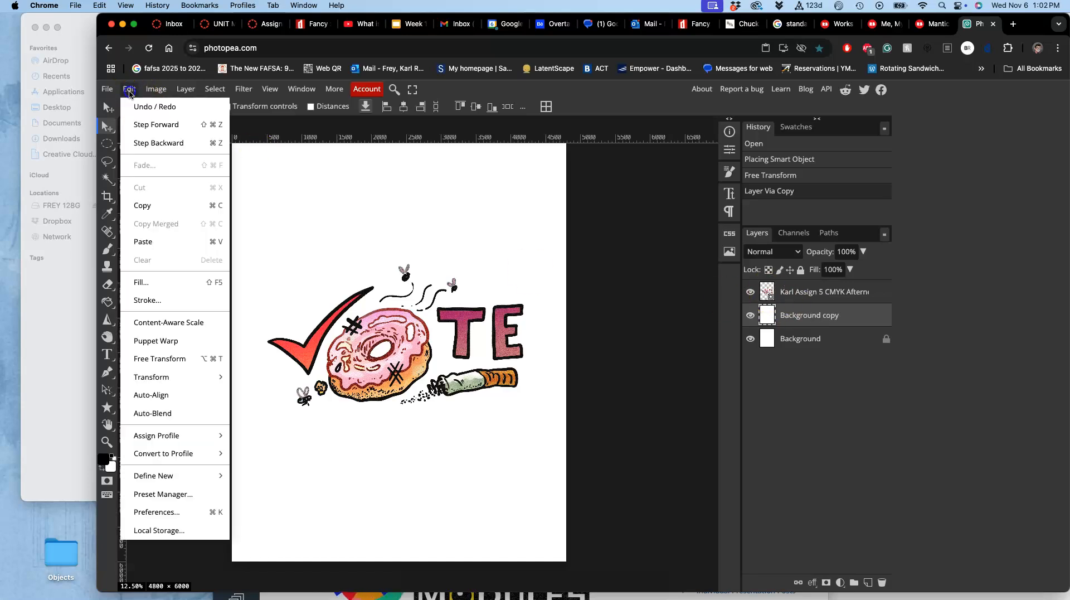
click(142, 282)
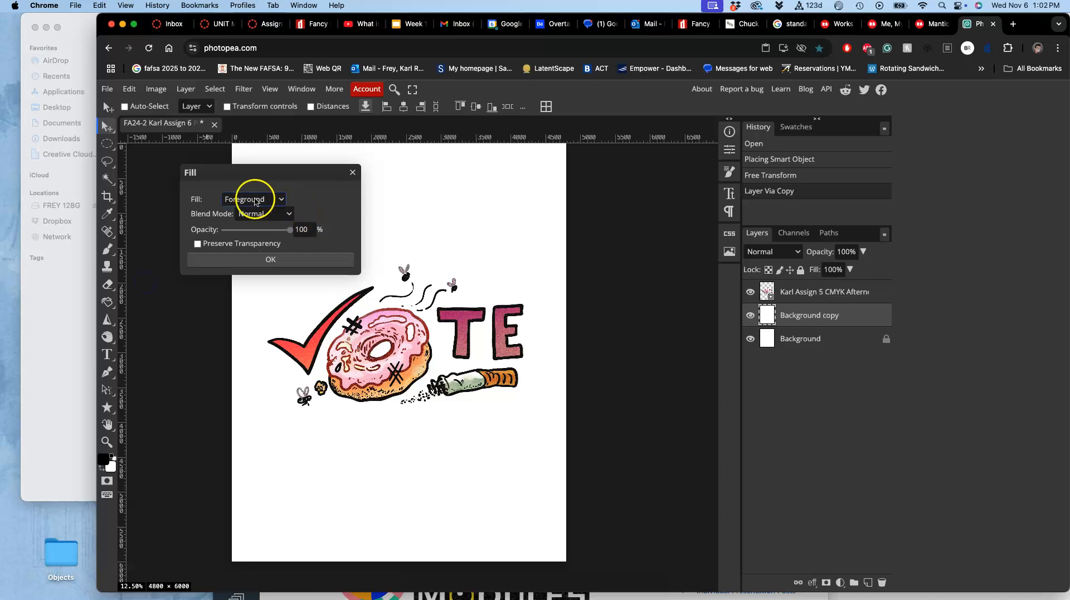
click(253, 199)
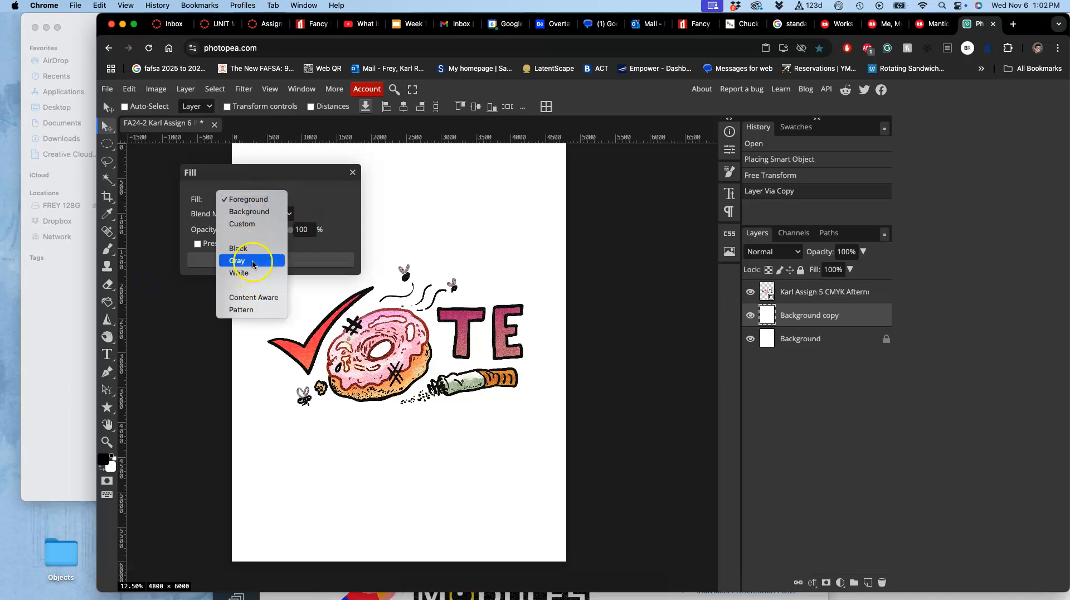
click(268, 261)
click(268, 261)
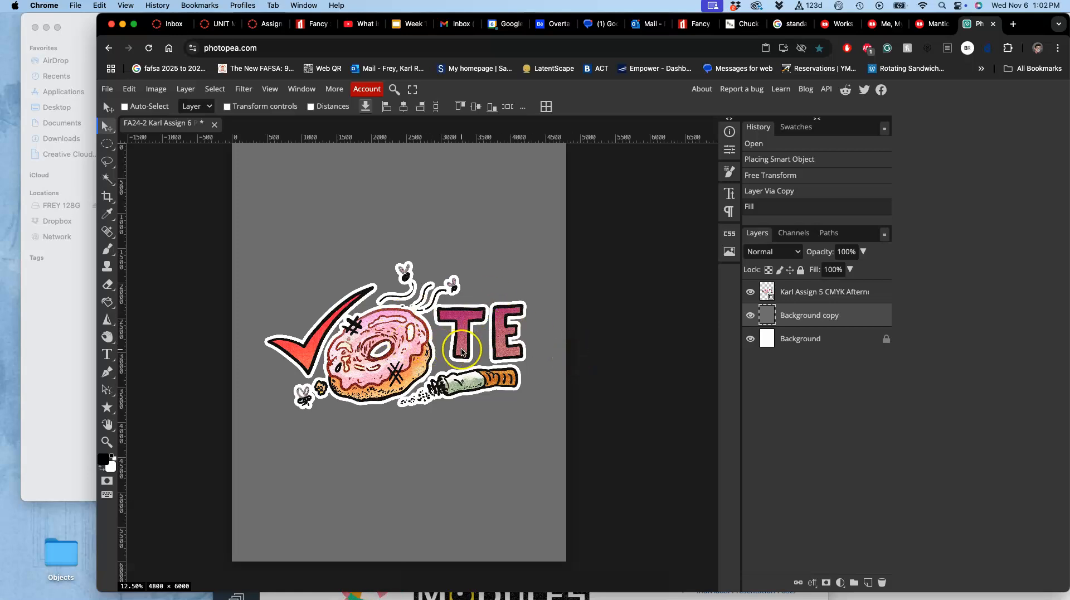
Scale the gray layer about its centre to about 92% width and 95% height, leaving a white border around the poster.
key(super+minus)
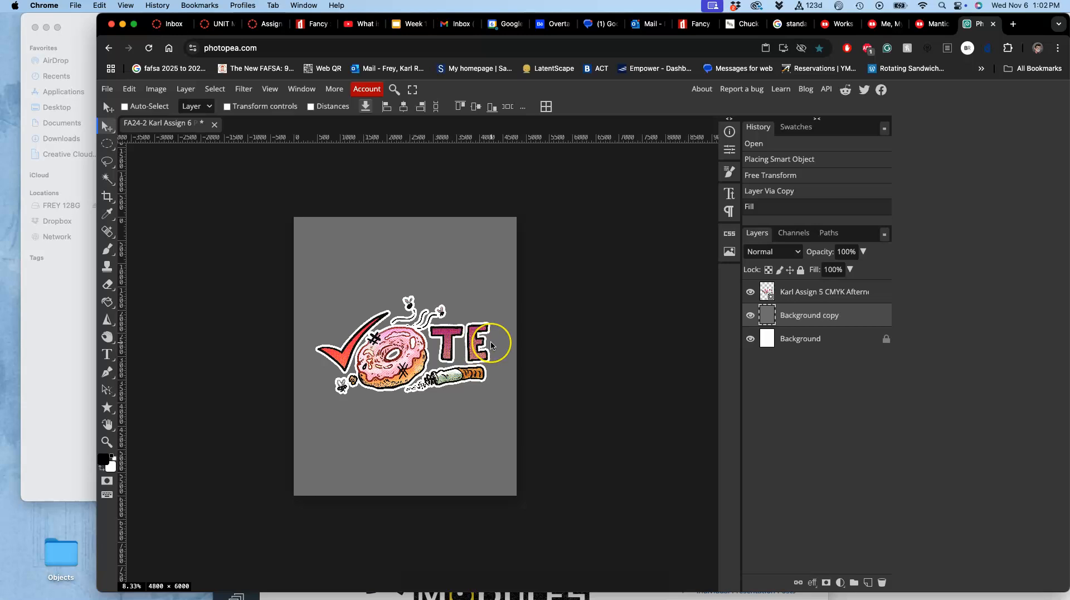
key(super+t)
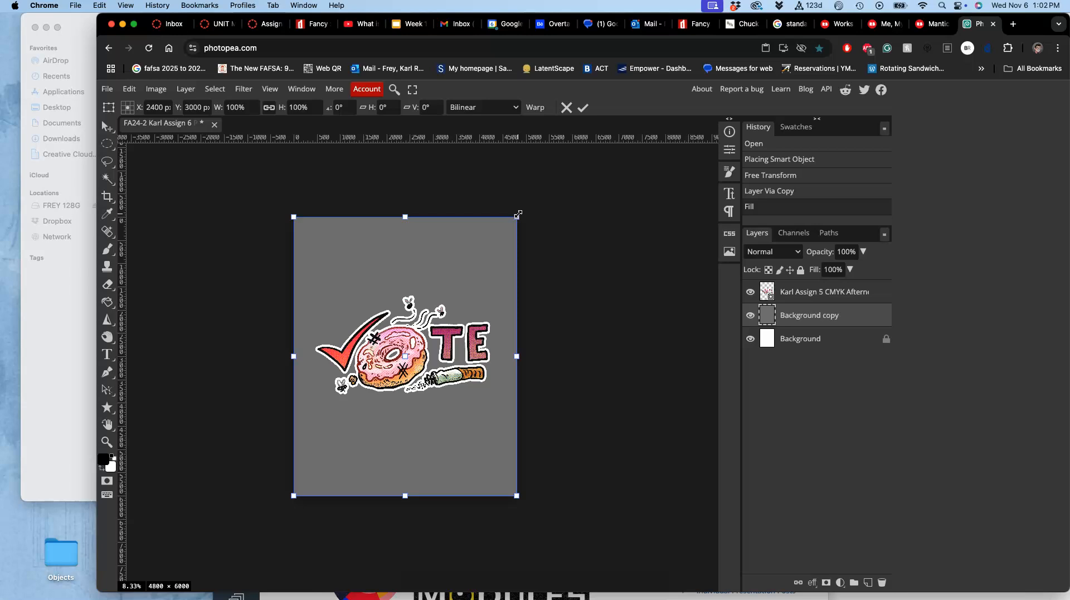
drag(517, 216, 506, 227)
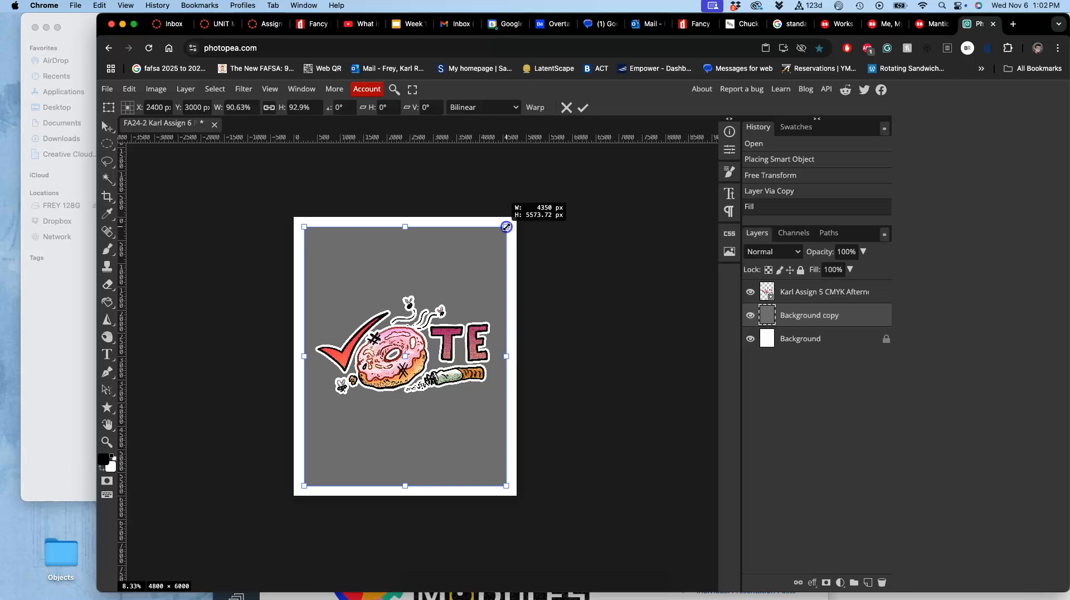
drag(506, 227, 504, 227)
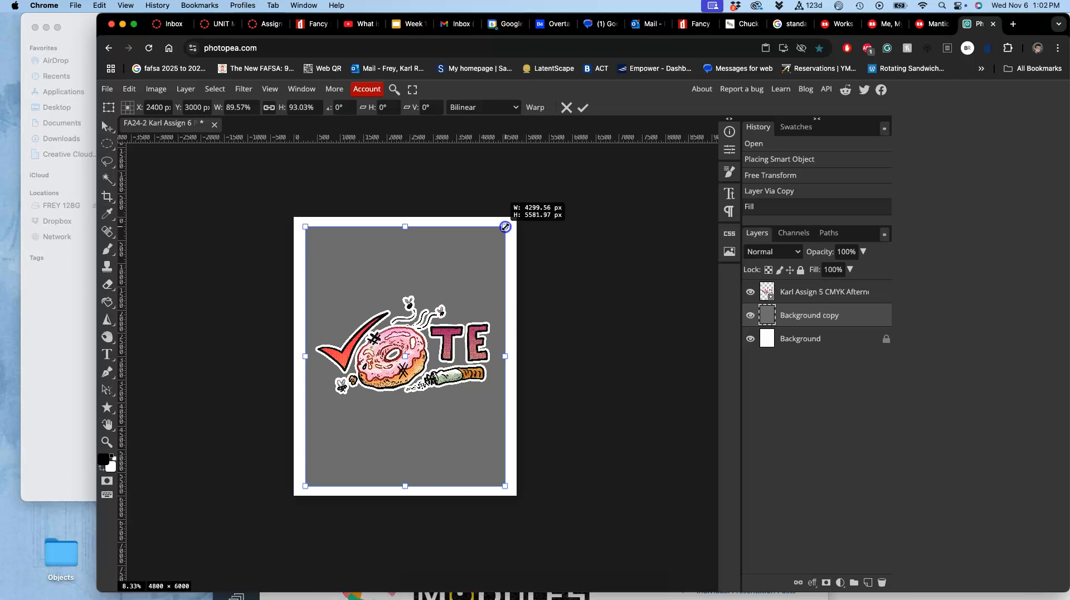
drag(506, 227, 507, 224)
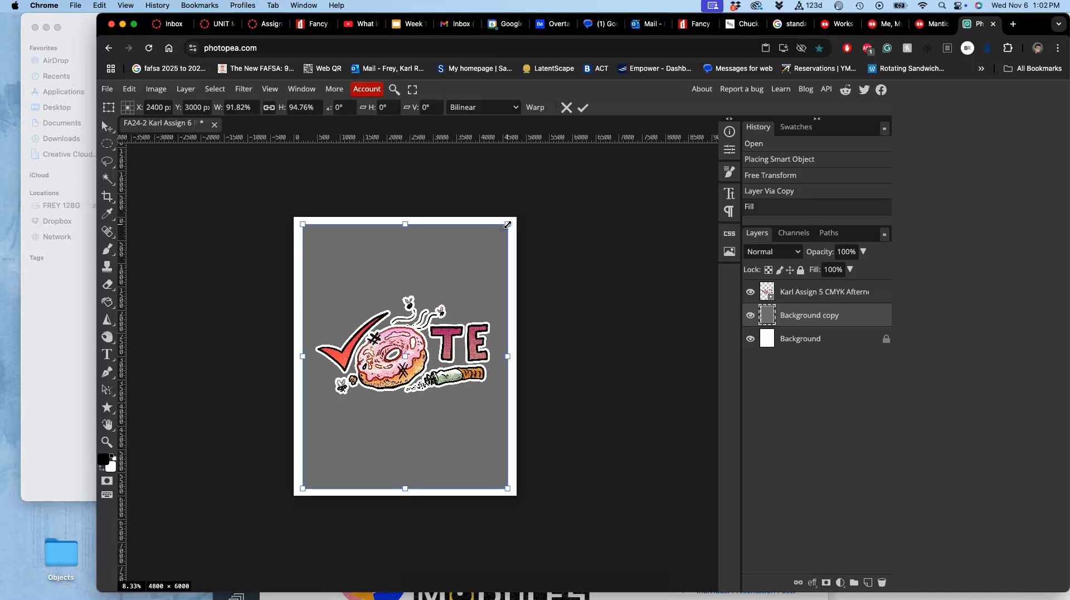
key(Return)
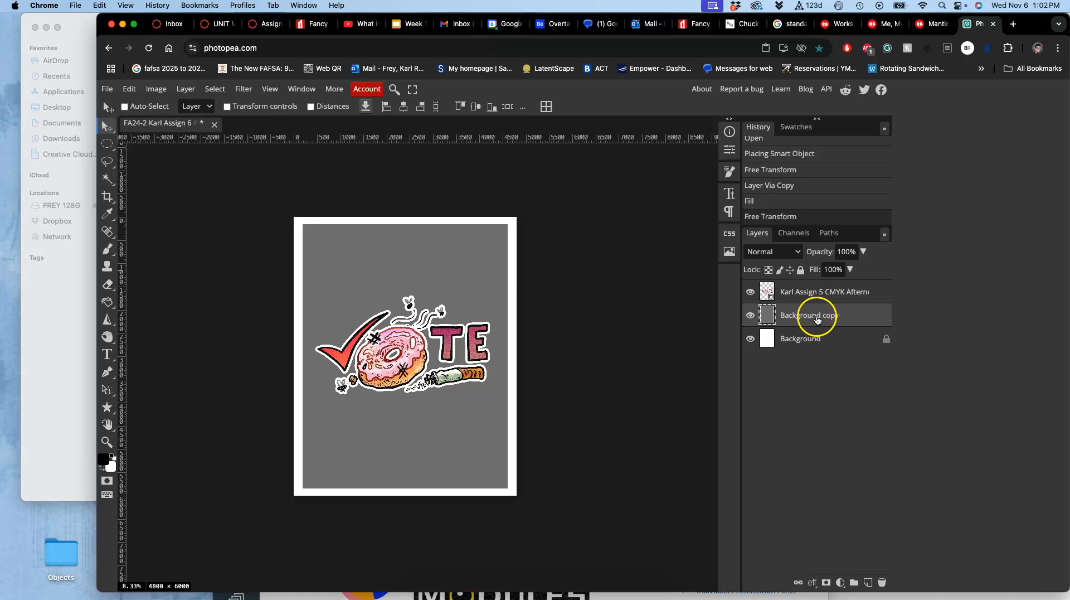
Fully lock the Background copy layer and the Background layer.
click(804, 272)
click(818, 340)
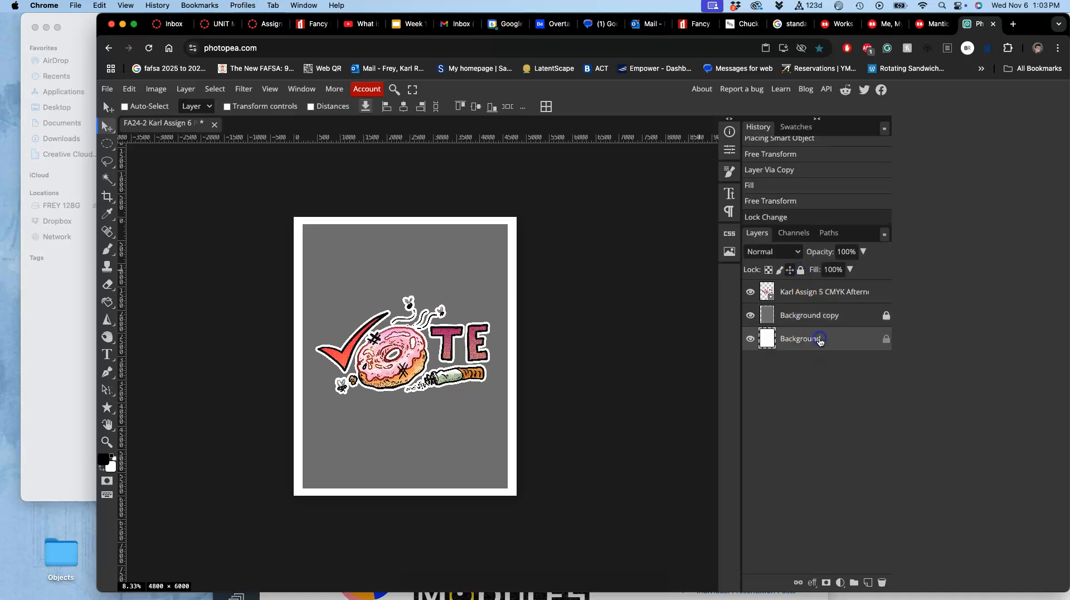
click(801, 271)
click(801, 270)
click(800, 271)
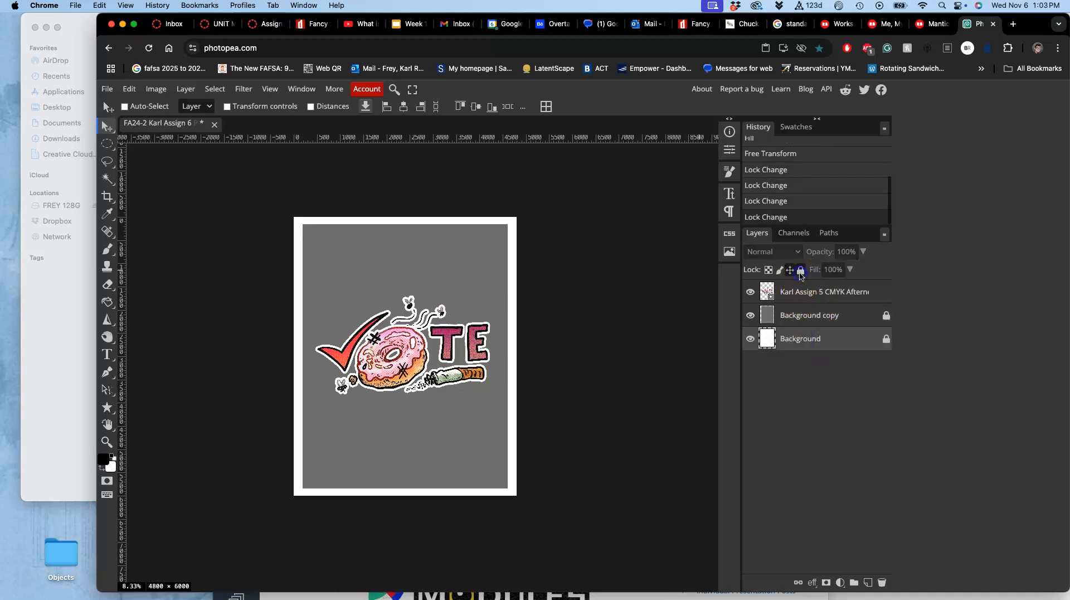
Toggle the visibility of the Background copy and Background layers off and on to check each one.
click(751, 315)
click(750, 315)
click(750, 339)
click(750, 339)
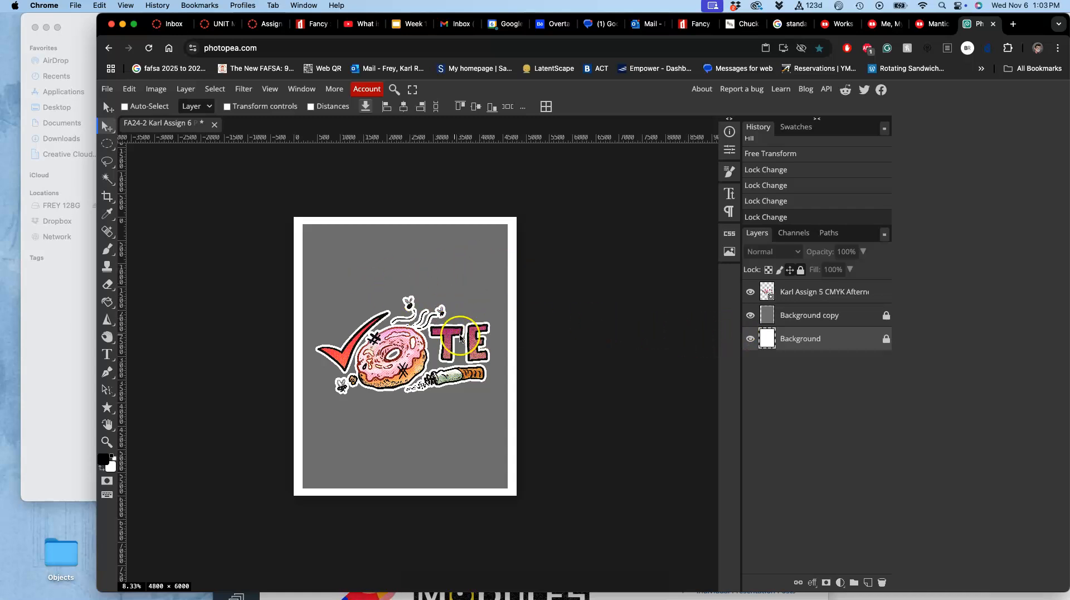
Lock the illustration layer and add a new layer above it named Text Blocking.
click(800, 292)
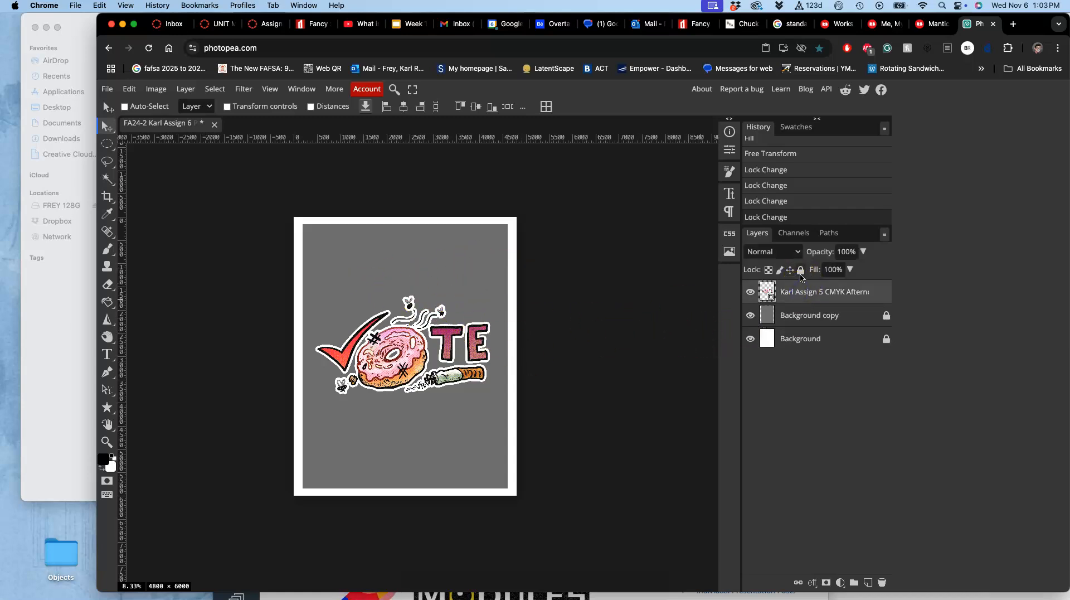
click(801, 271)
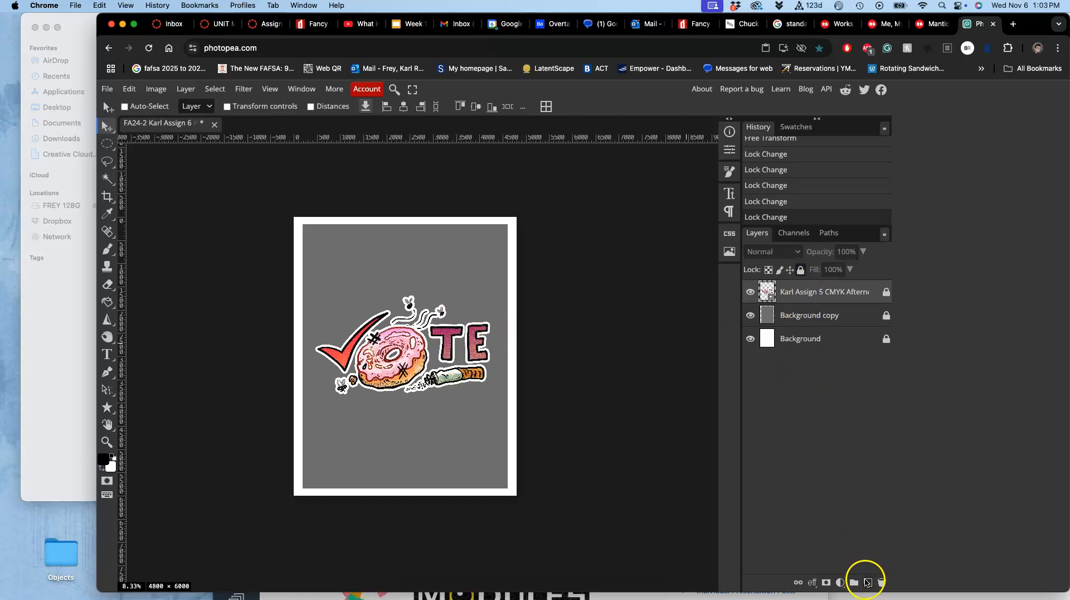
click(867, 583)
double_click(787, 291)
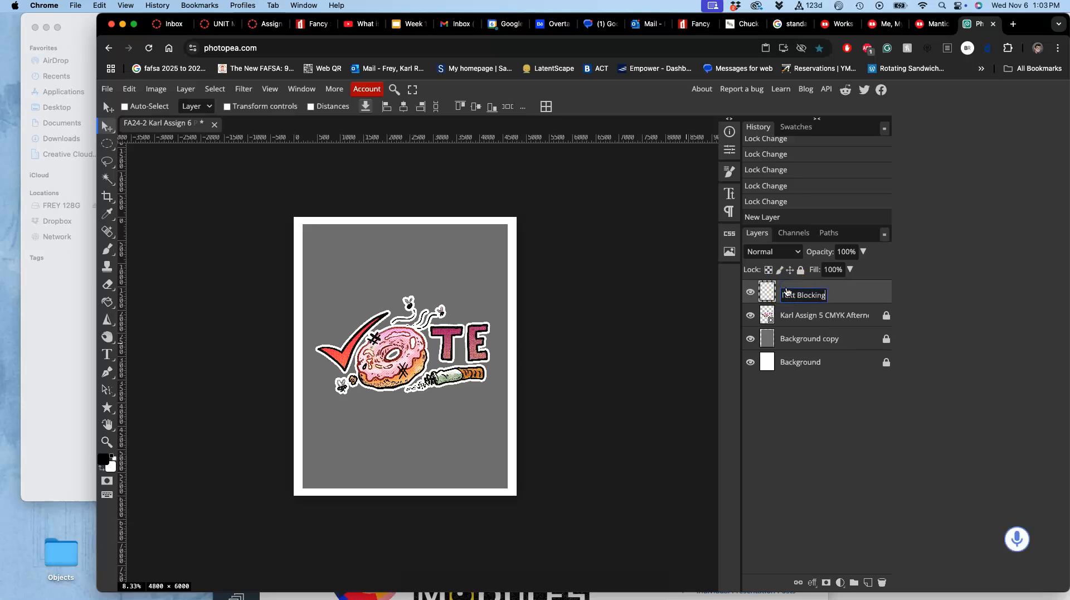
click(847, 310)
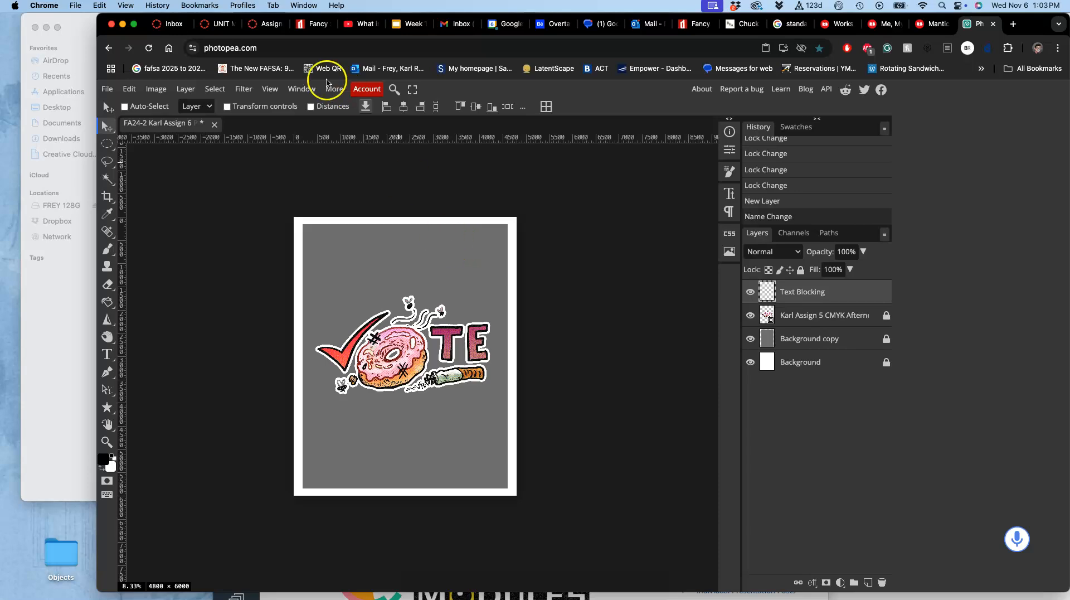
mouse_move(6, 259)
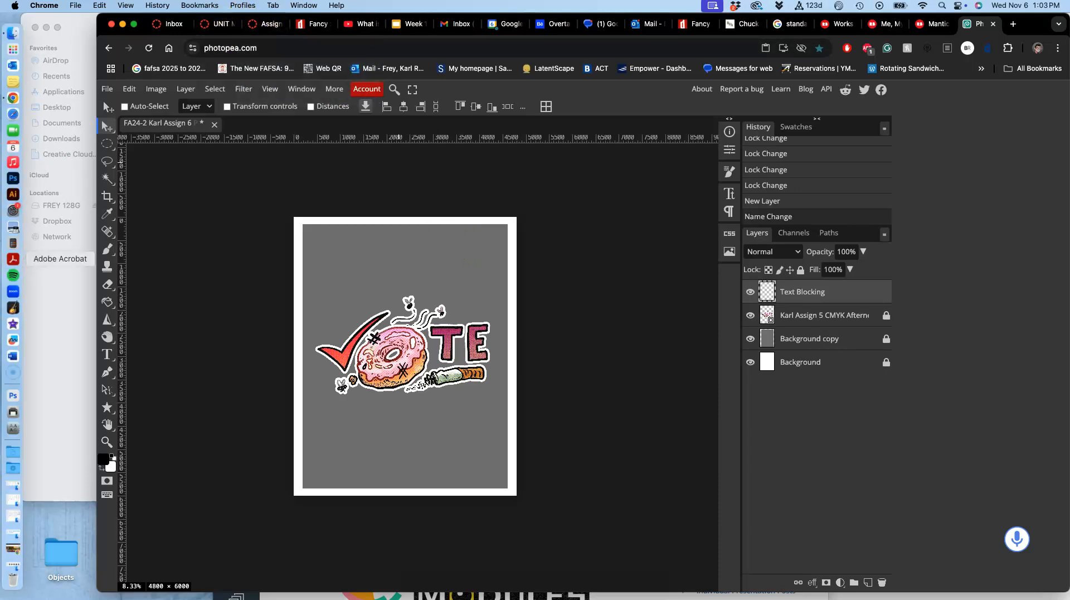
click(10, 551)
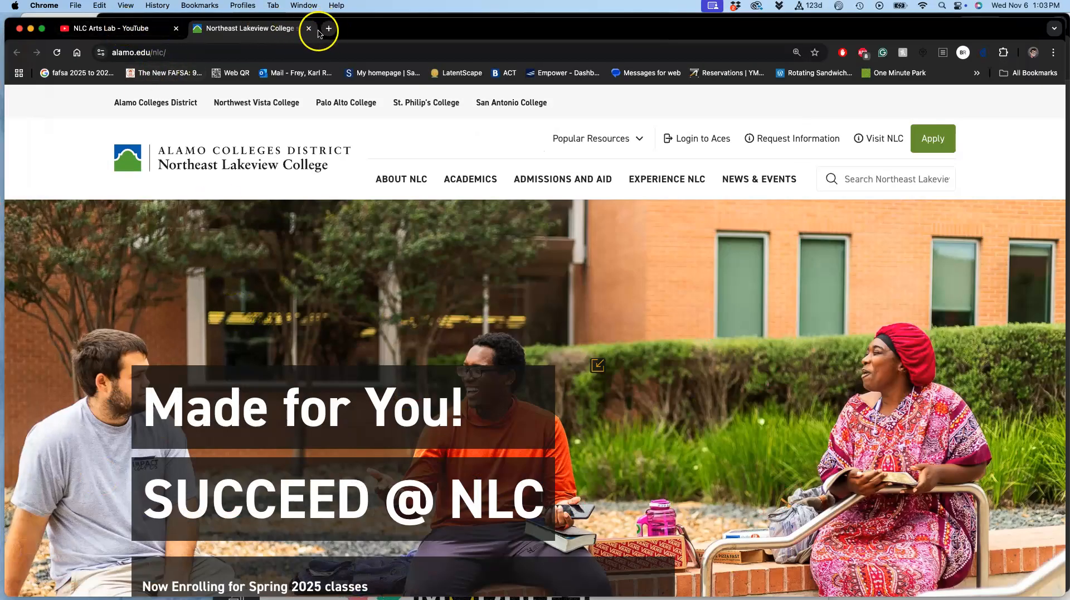
click(31, 29)
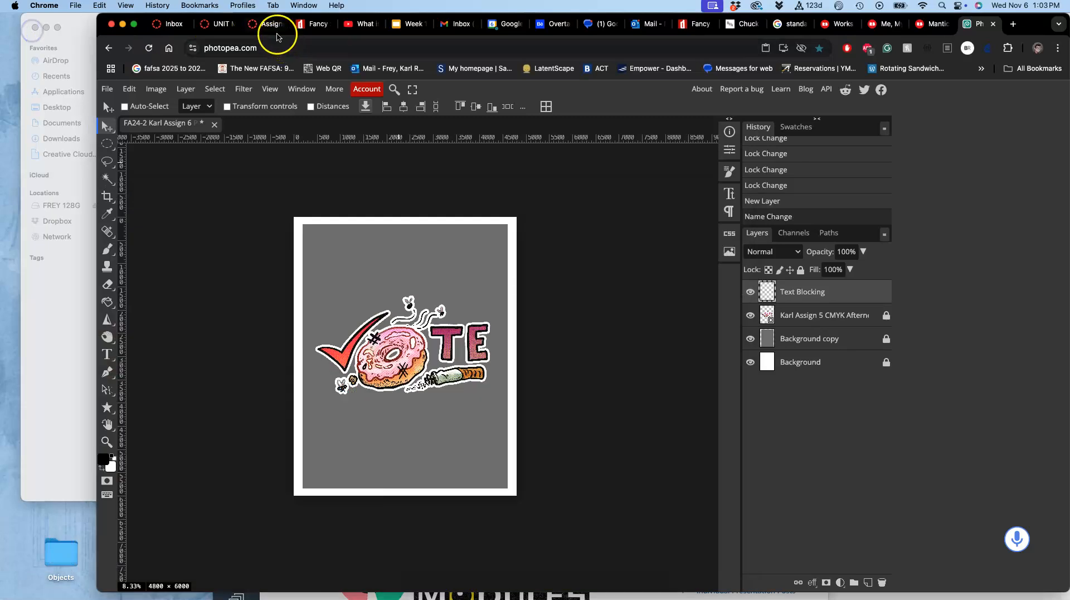
Review the Text Blocking sketch and type design inspiration on the Assignment #6 discussion page, and return to the poster in Photopea.
click(268, 25)
scroll(386, 247, down, 15)
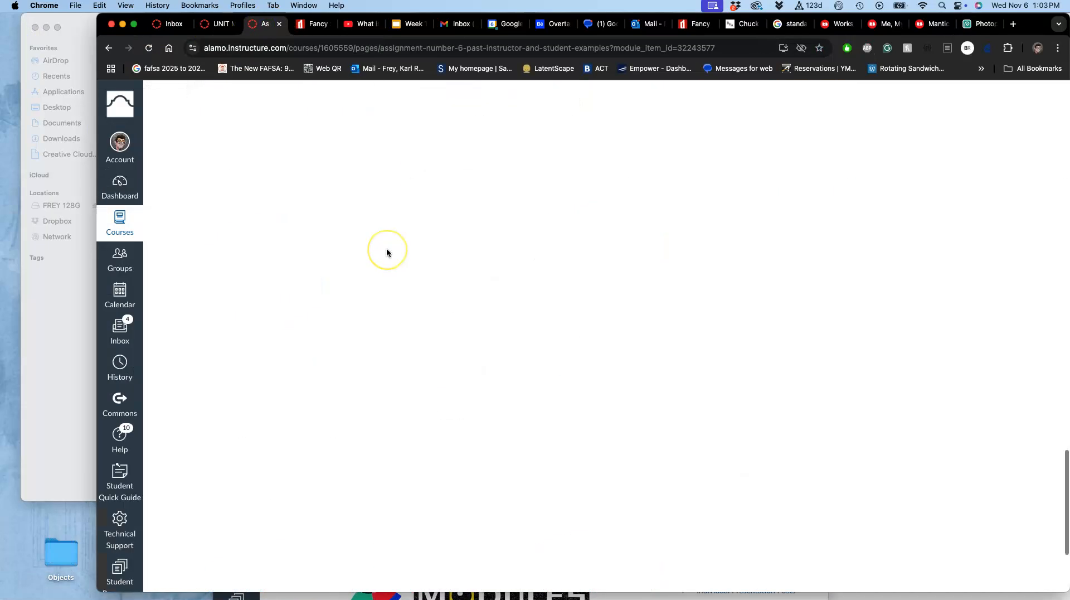
click(854, 547)
scroll(629, 384, down, 10)
scroll(629, 384, down, 20)
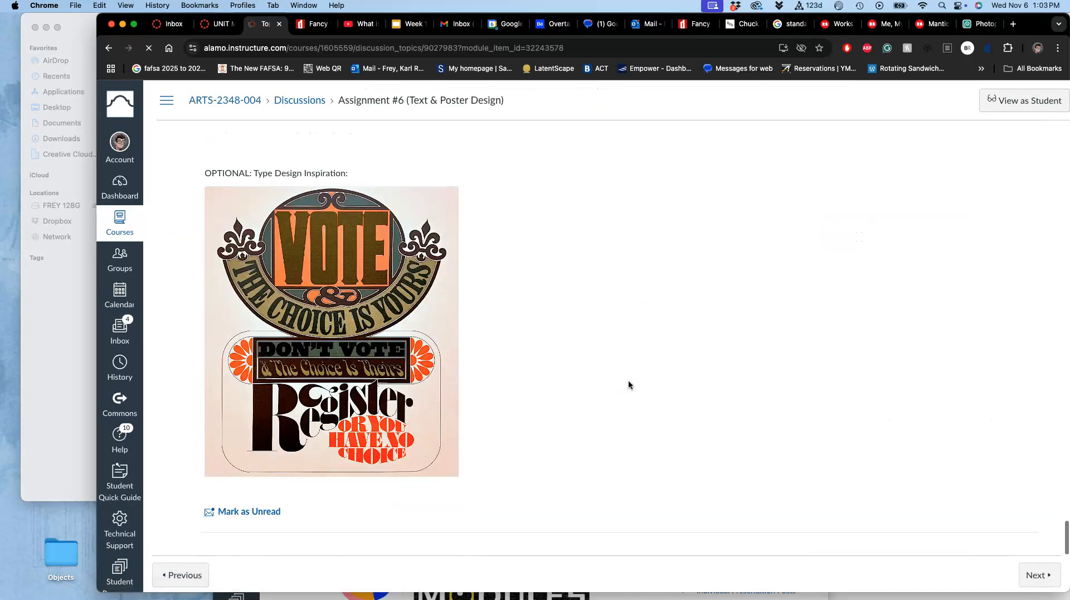
scroll(629, 384, up, 5)
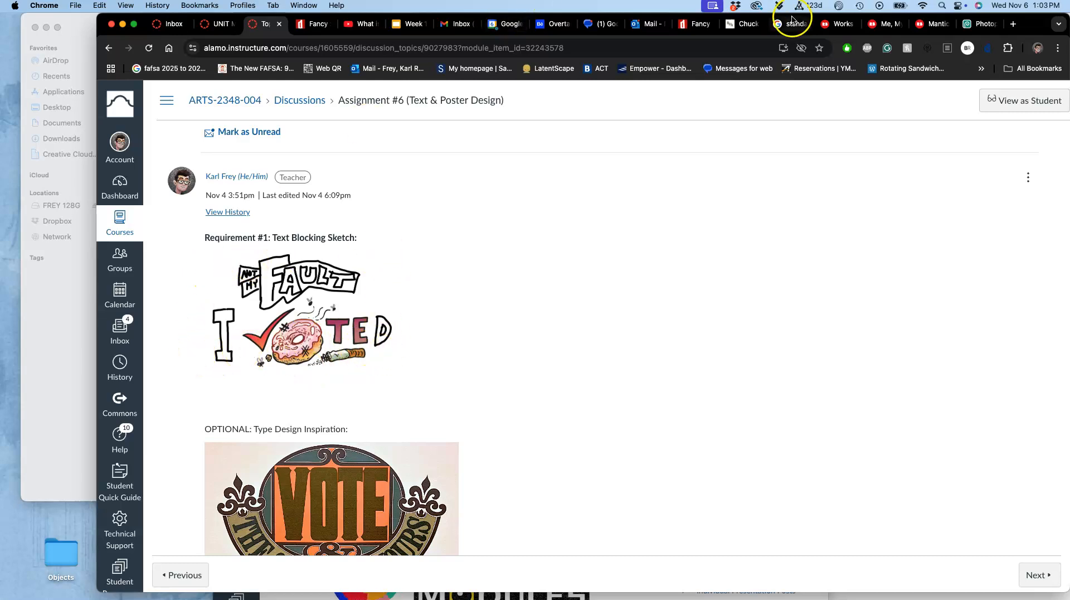
click(983, 24)
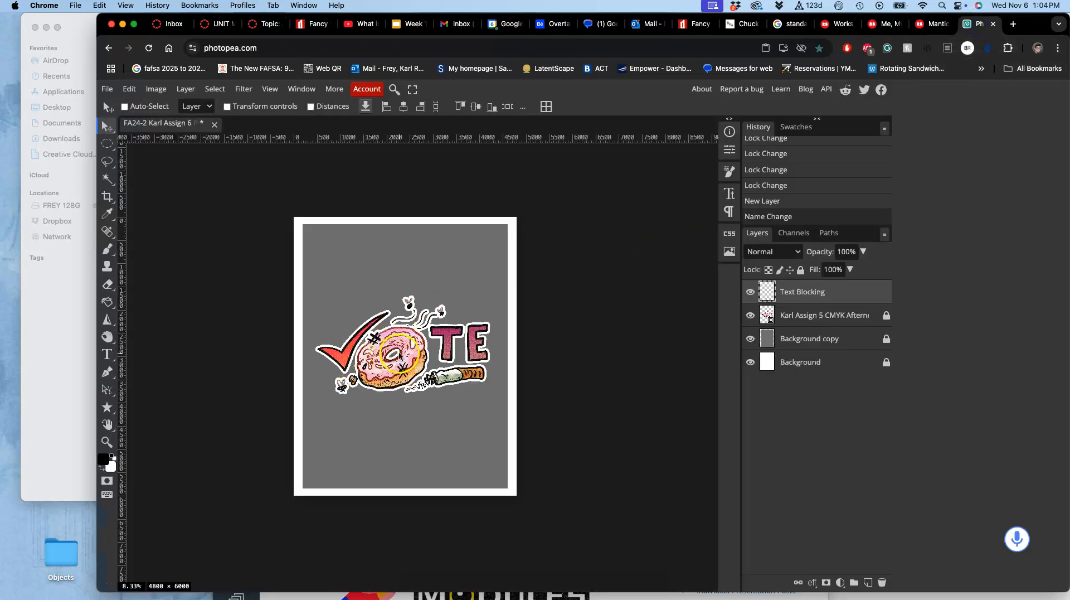
Unlock the illustration layer, scale it to about 81% width and 83% height, and move it down to about Y 3495 px.
click(802, 315)
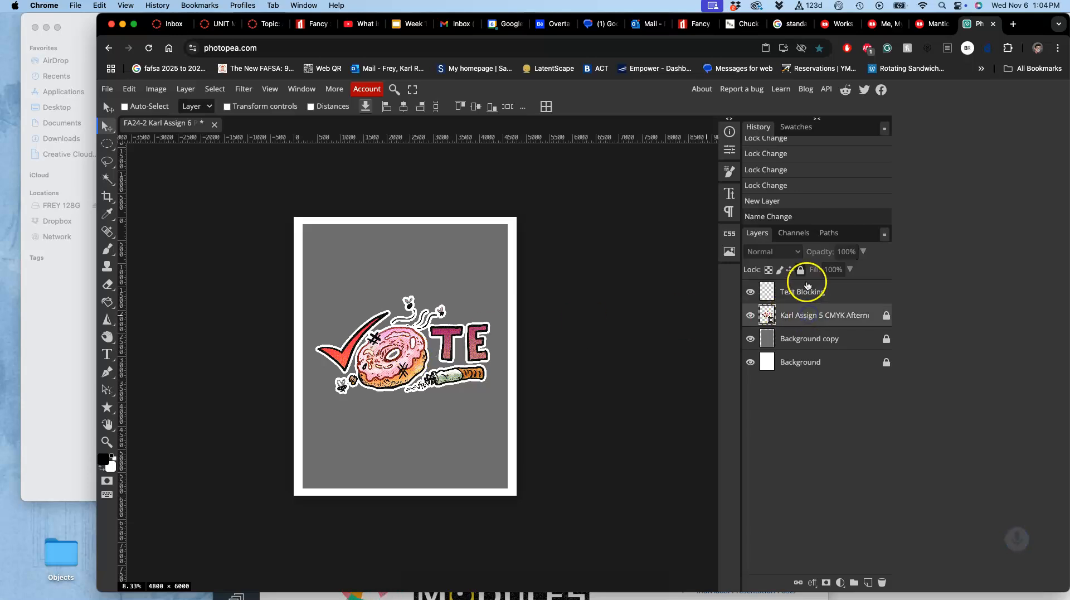
click(802, 271)
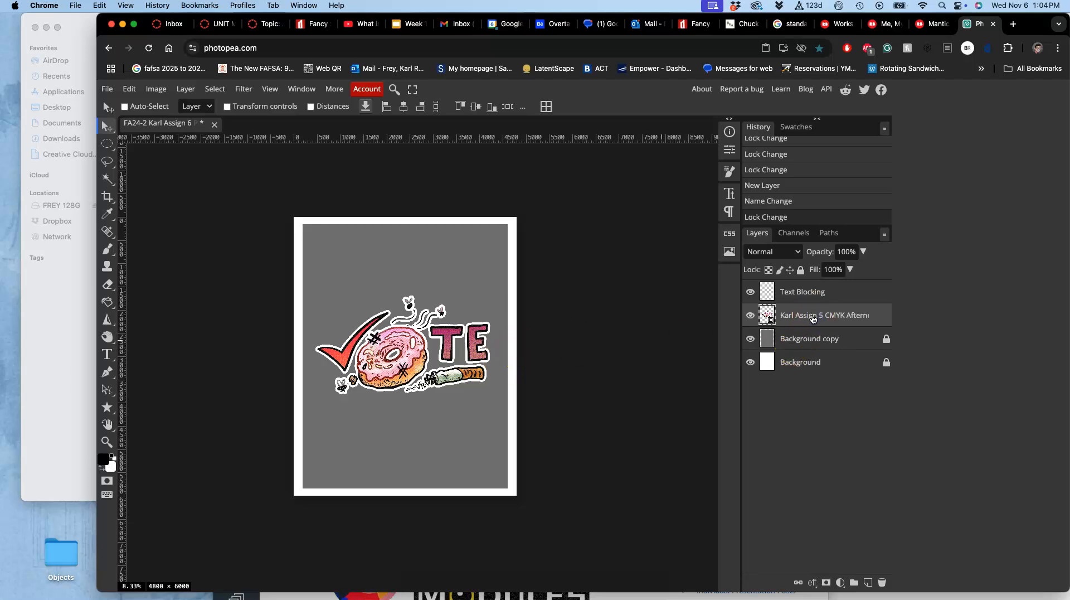
key(super+alt+t)
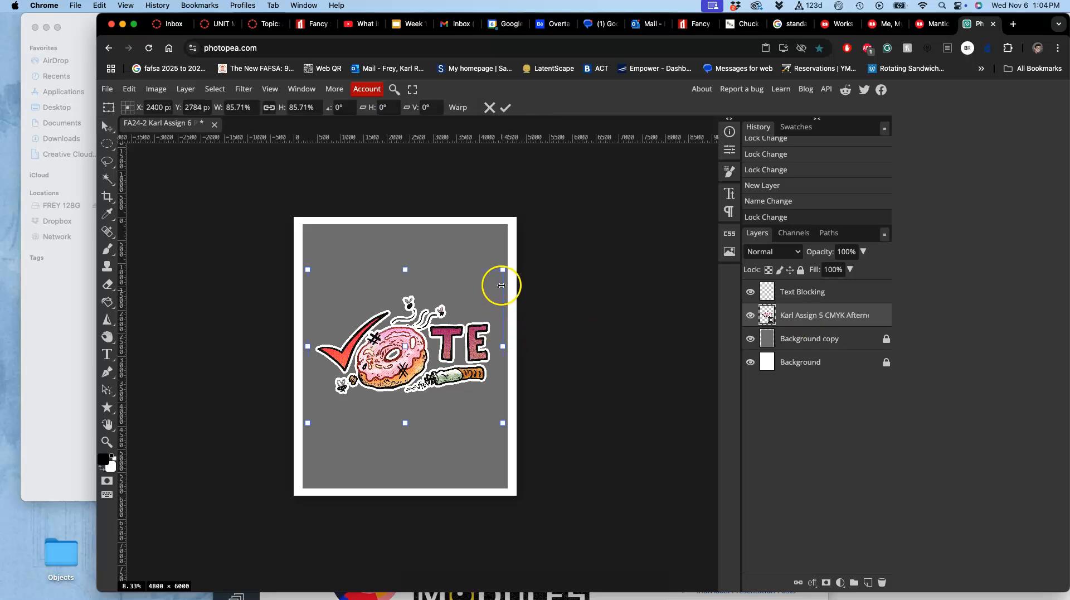
drag(503, 271, 483, 281)
drag(456, 349, 455, 382)
drag(488, 316, 498, 306)
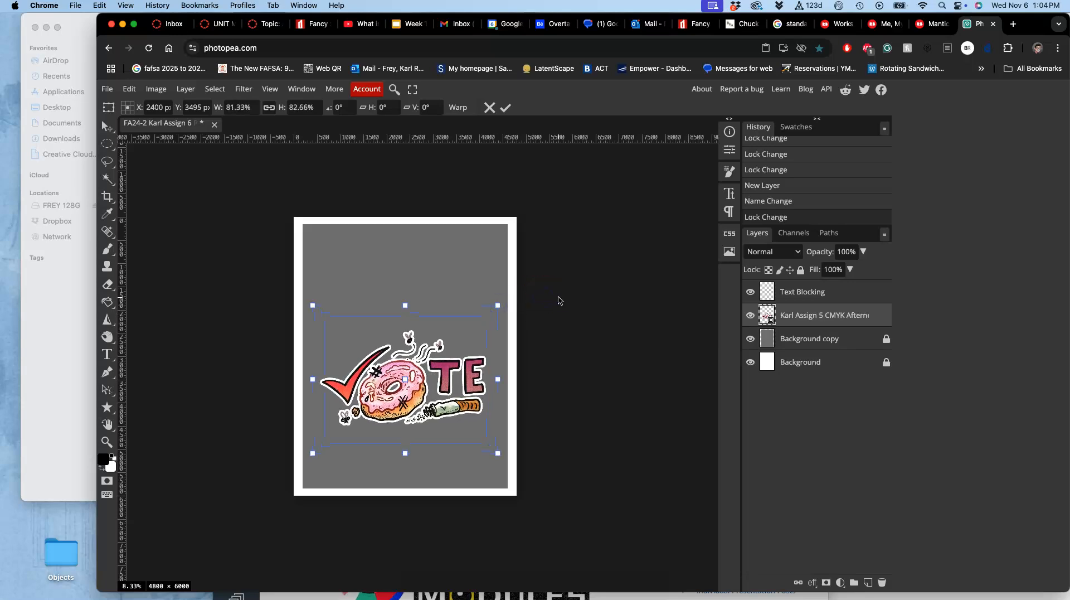
click(501, 379)
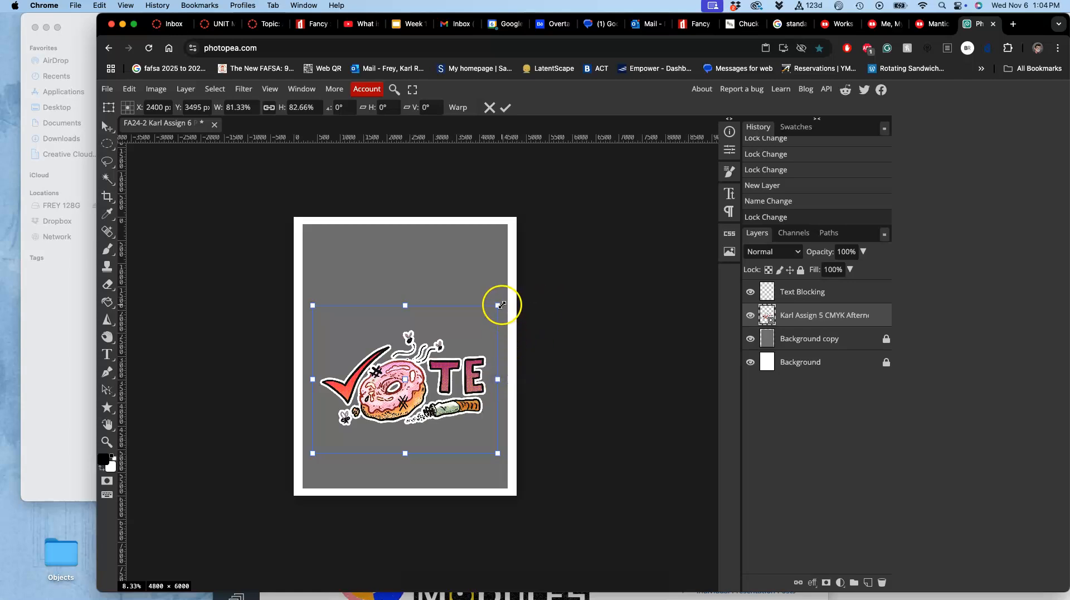
Scale the illustration to about 73%, shift it right to about X 2496 px, and lock its layer again.
drag(500, 305, 487, 313)
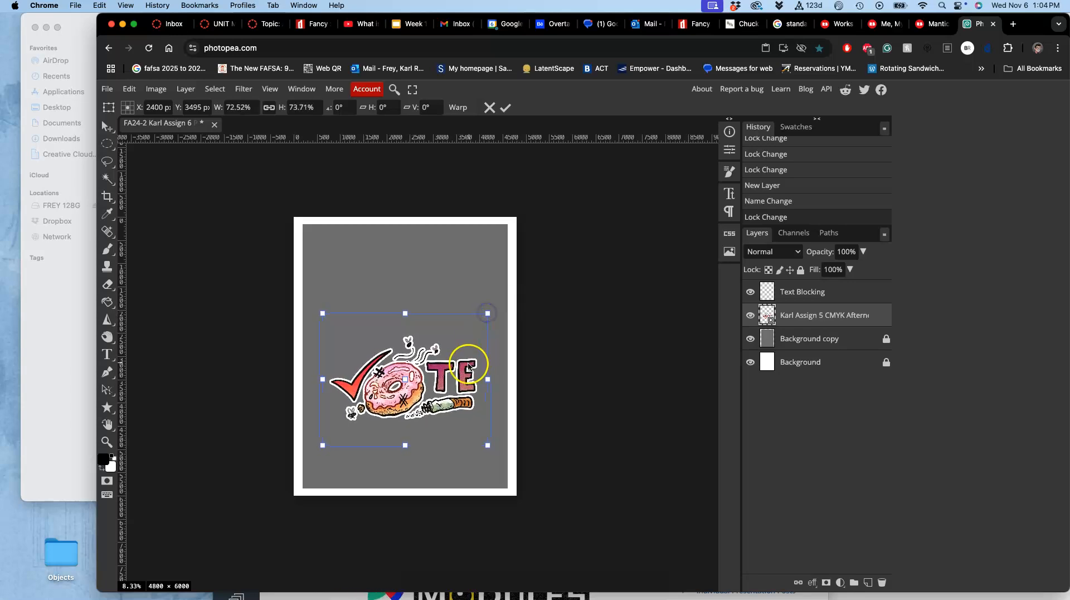
drag(467, 367, 472, 369)
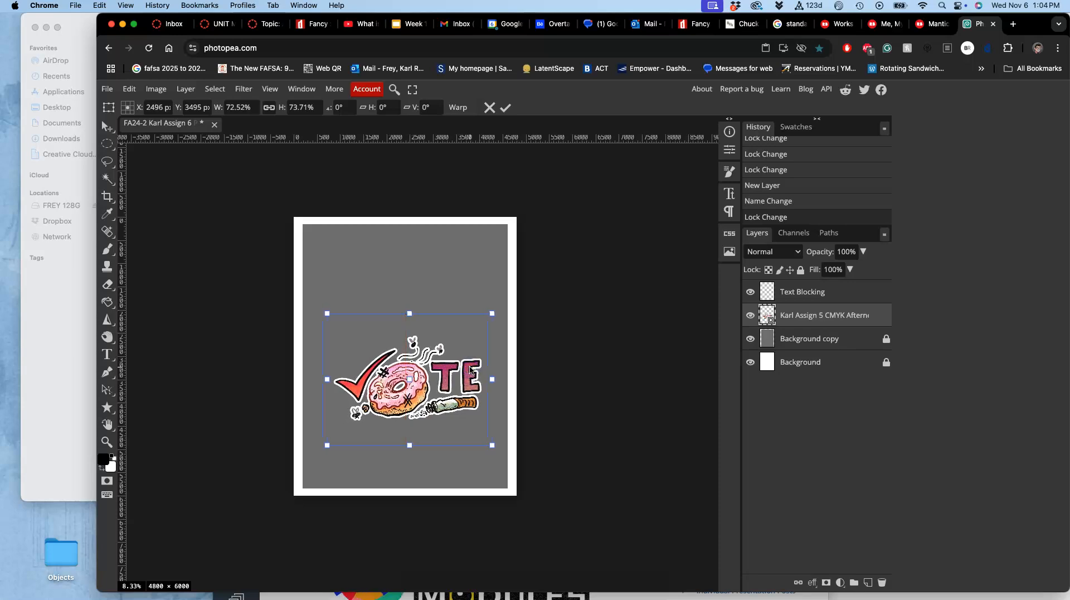
key(Return)
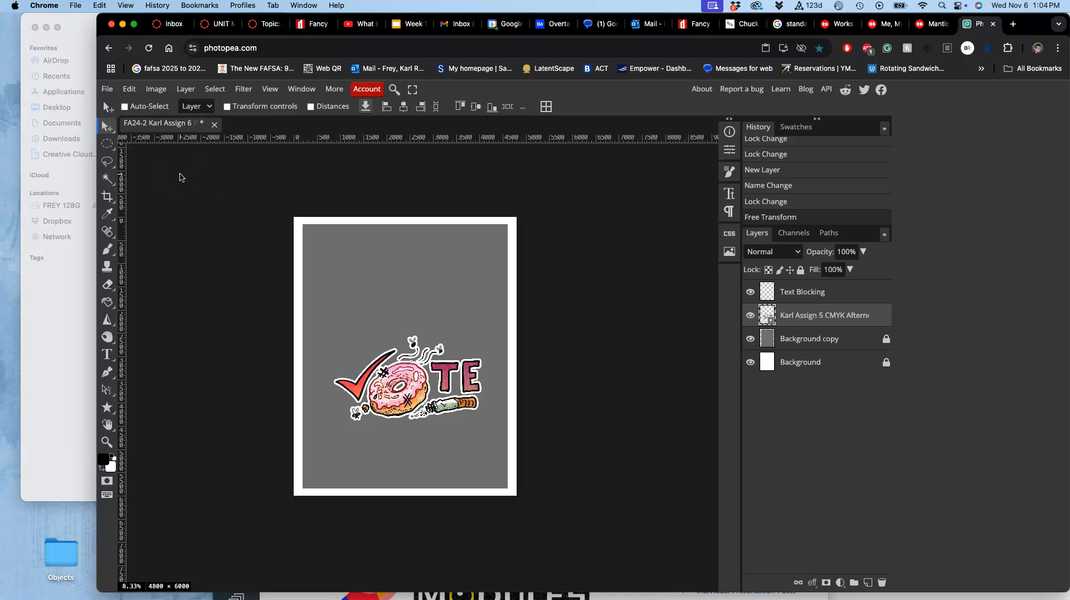
click(801, 270)
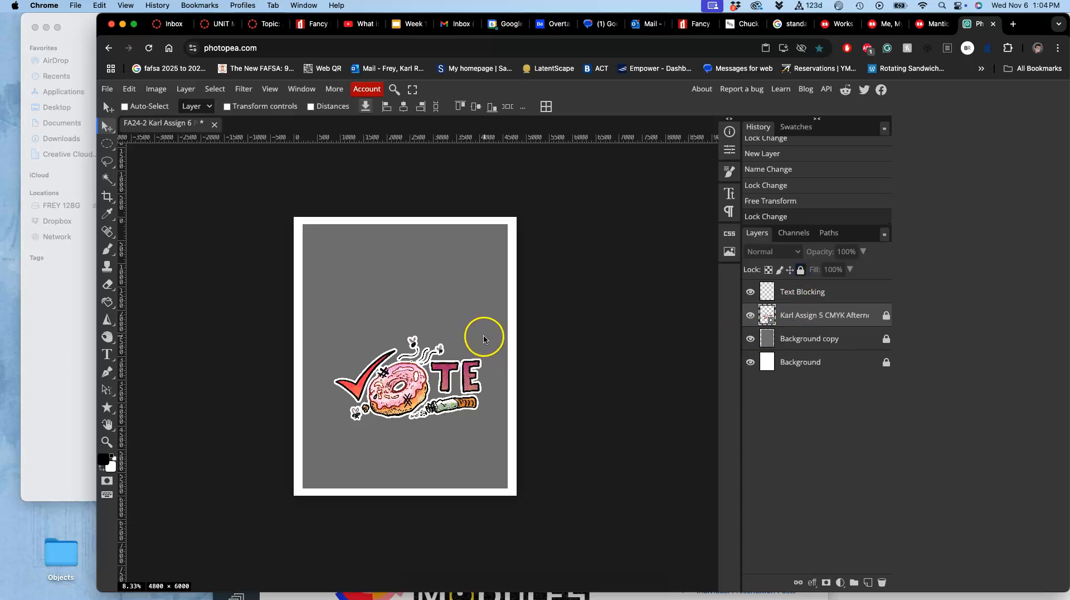
Switch to Finder and look in the Assign #6 folder for the text blocking sketch files.
click(78, 310)
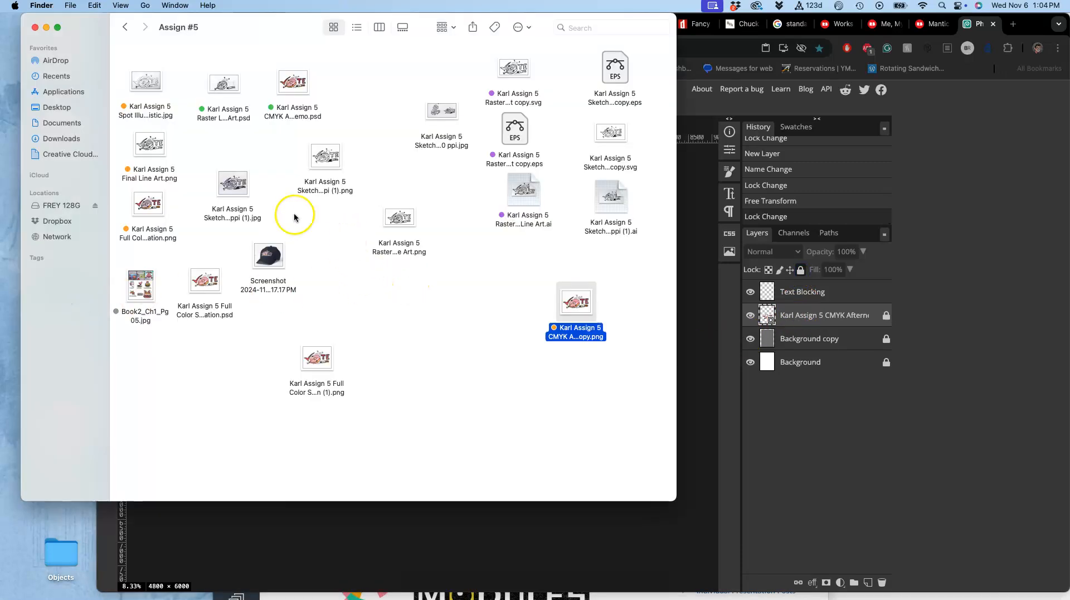
click(127, 29)
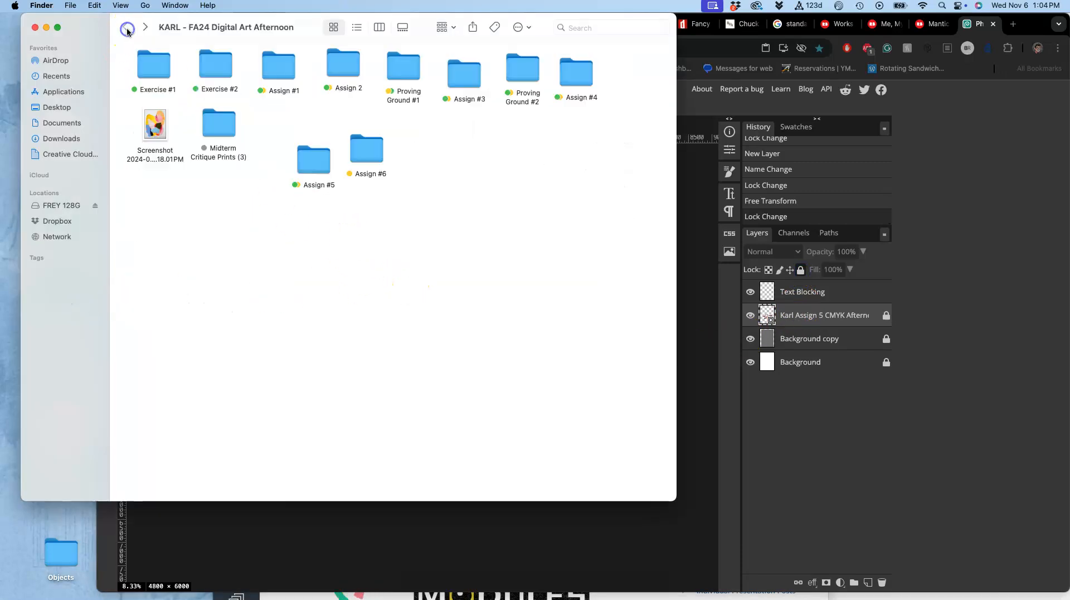
double_click(363, 149)
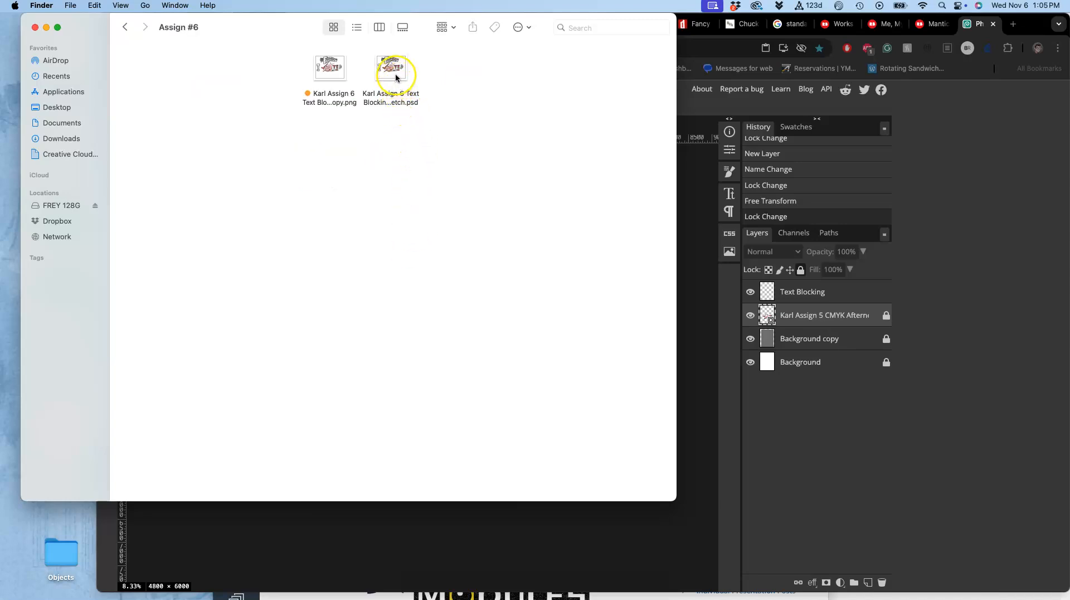
Switch back to Photopea and open the Assign 6 text blocking sketch PSD from the Assign #6 folder.
click(704, 181)
click(107, 91)
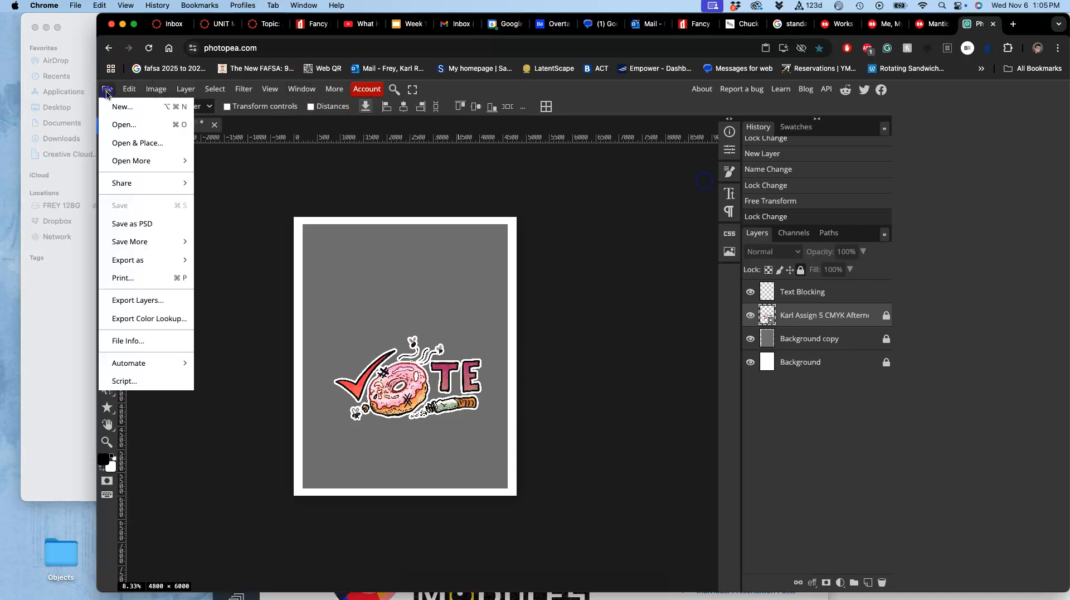
click(127, 126)
click(480, 255)
double_click(480, 256)
double_click(543, 256)
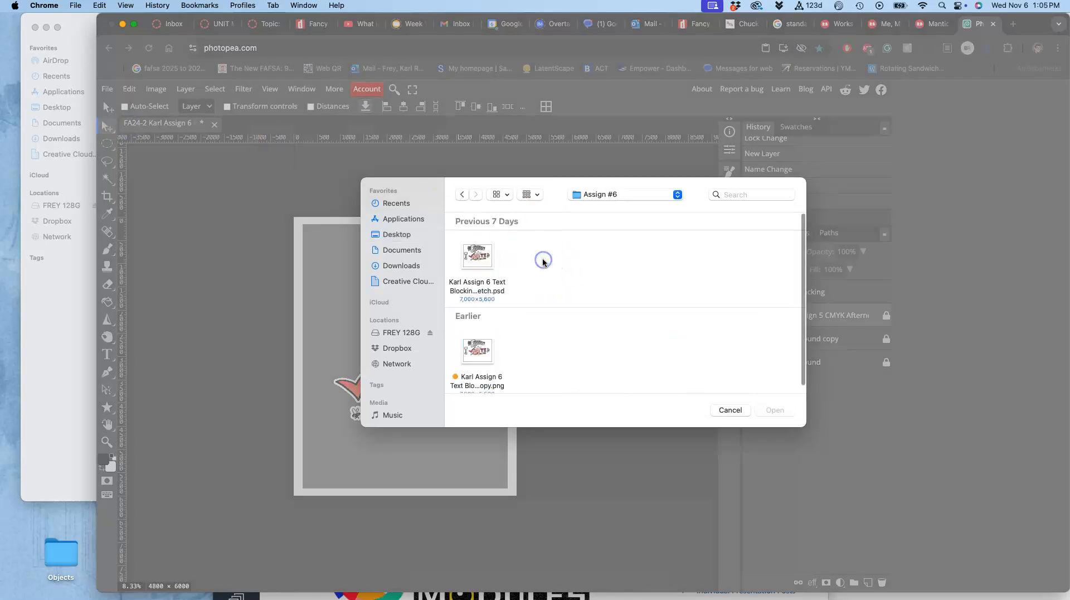
click(475, 263)
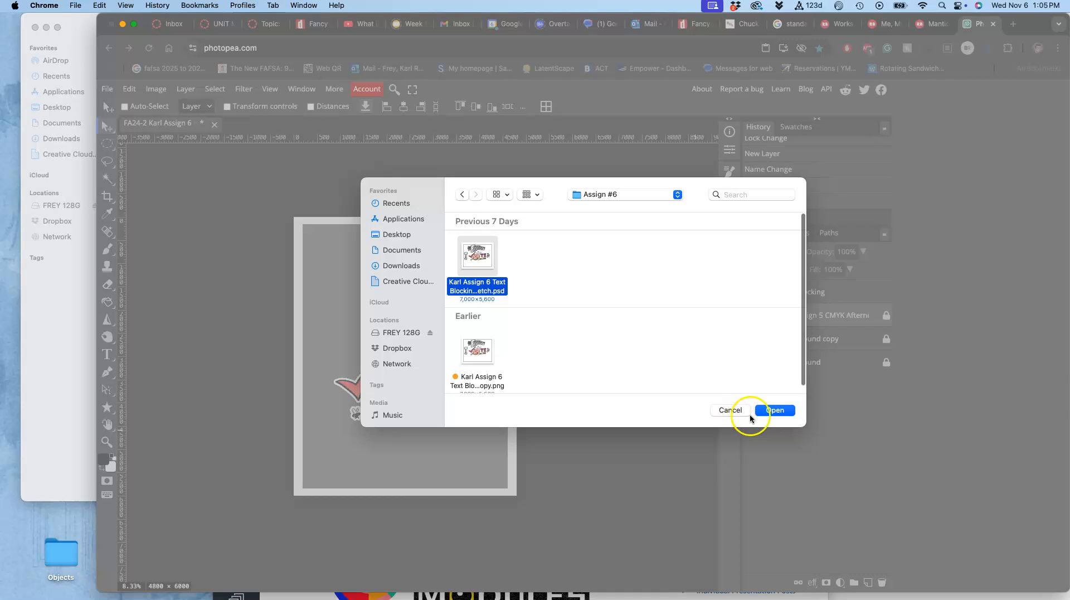
click(774, 411)
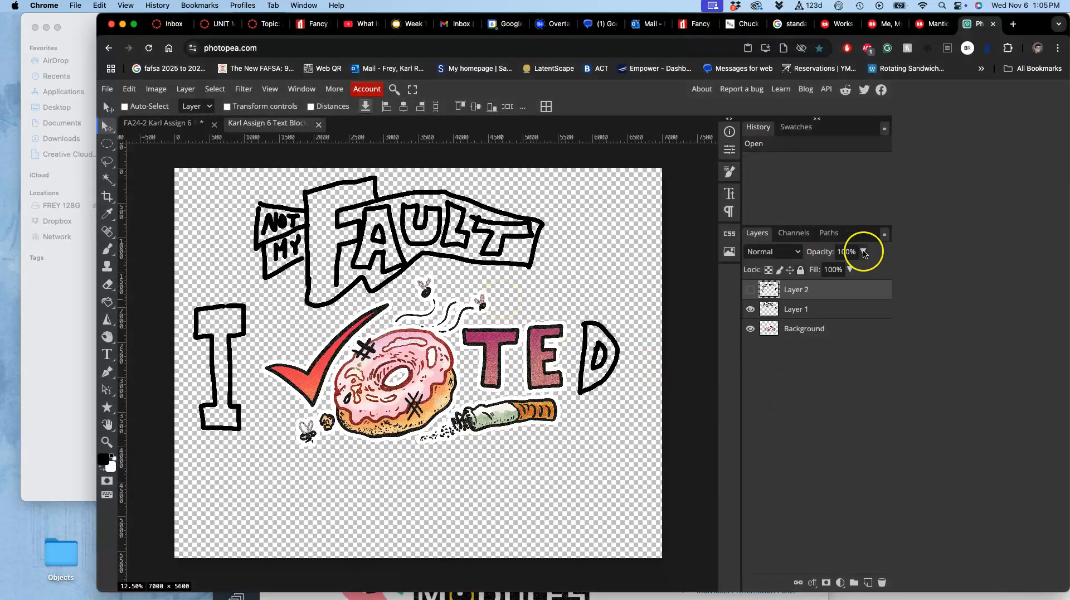
Copy all of the sketch's Layer 1 lettering, paste it into the poster document, and move NOT MY FAULT above the illustration.
click(782, 308)
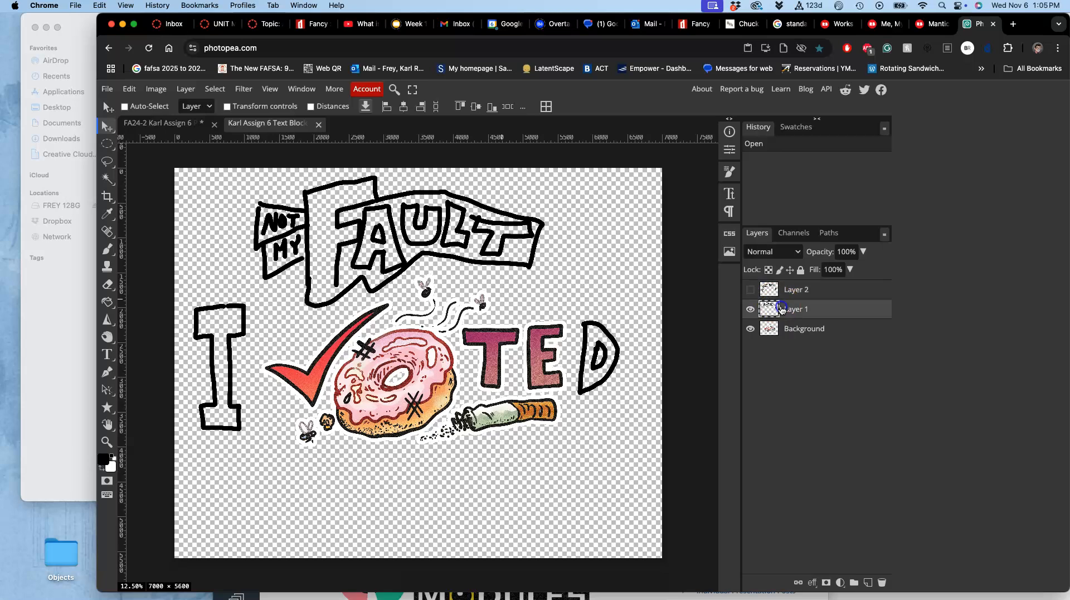
double_click(750, 310)
click(798, 308)
key(super+a)
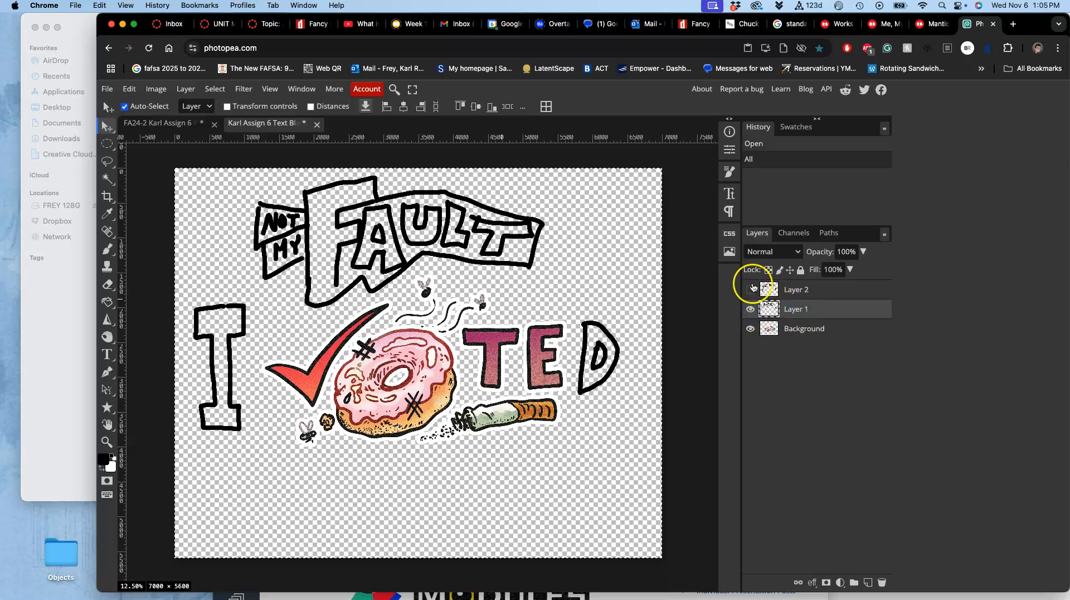
click(179, 124)
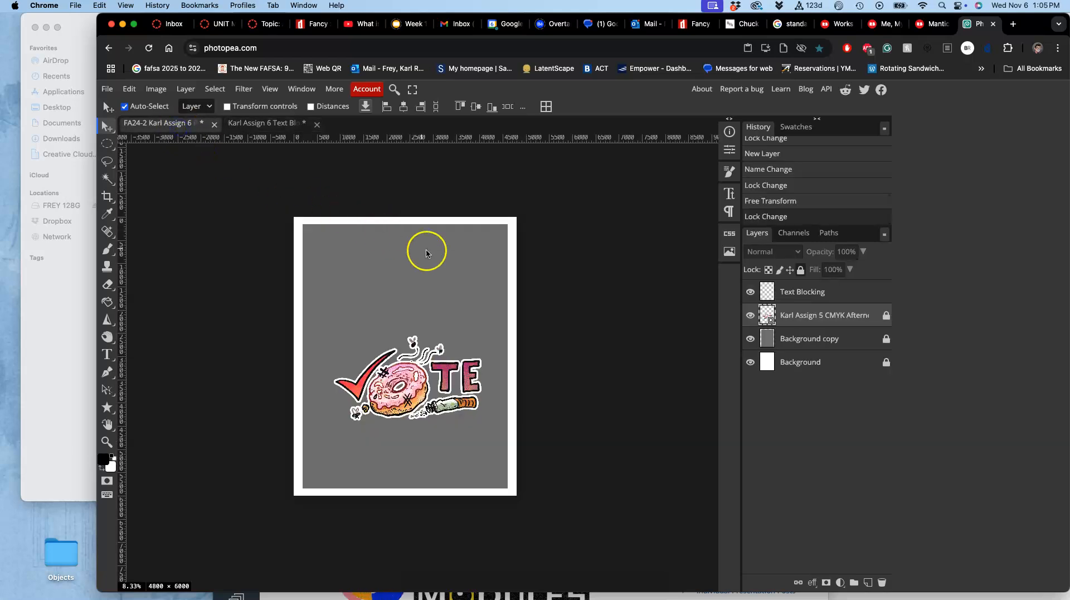
key(super+v)
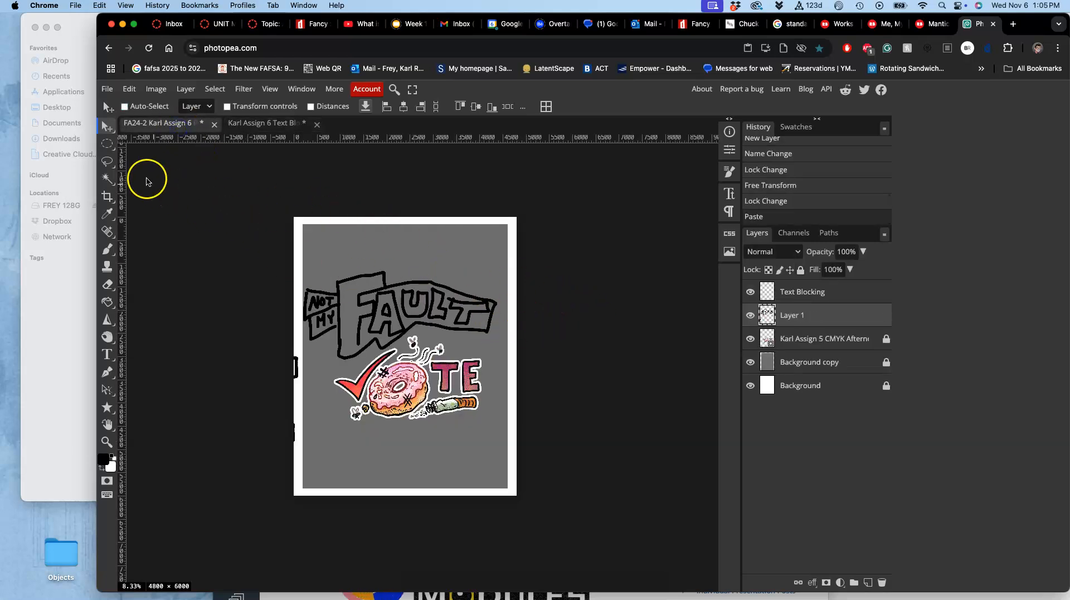
drag(377, 285, 385, 266)
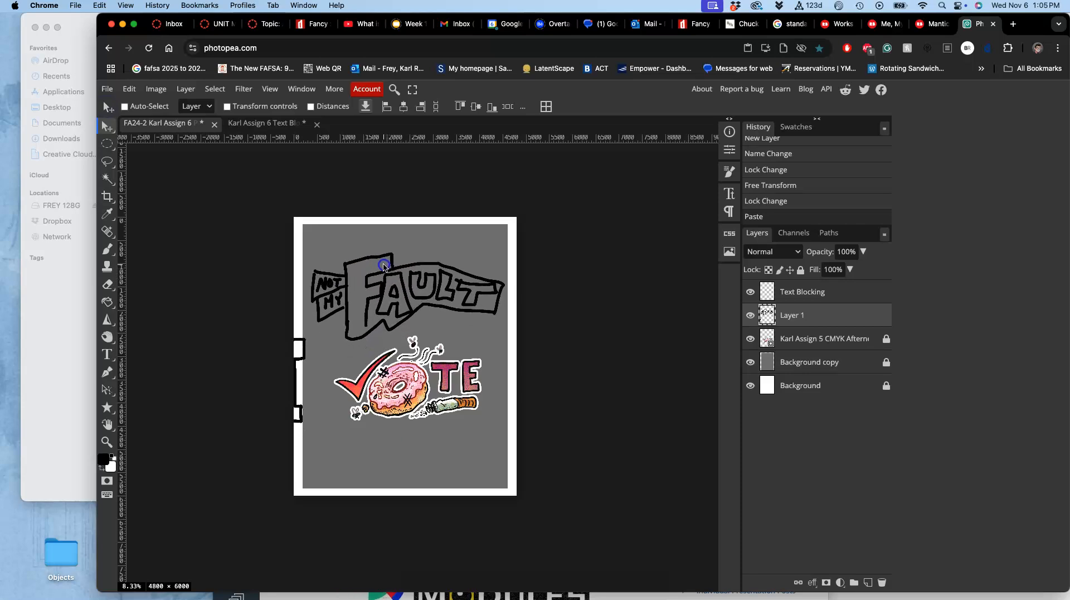
drag(384, 266, 384, 265)
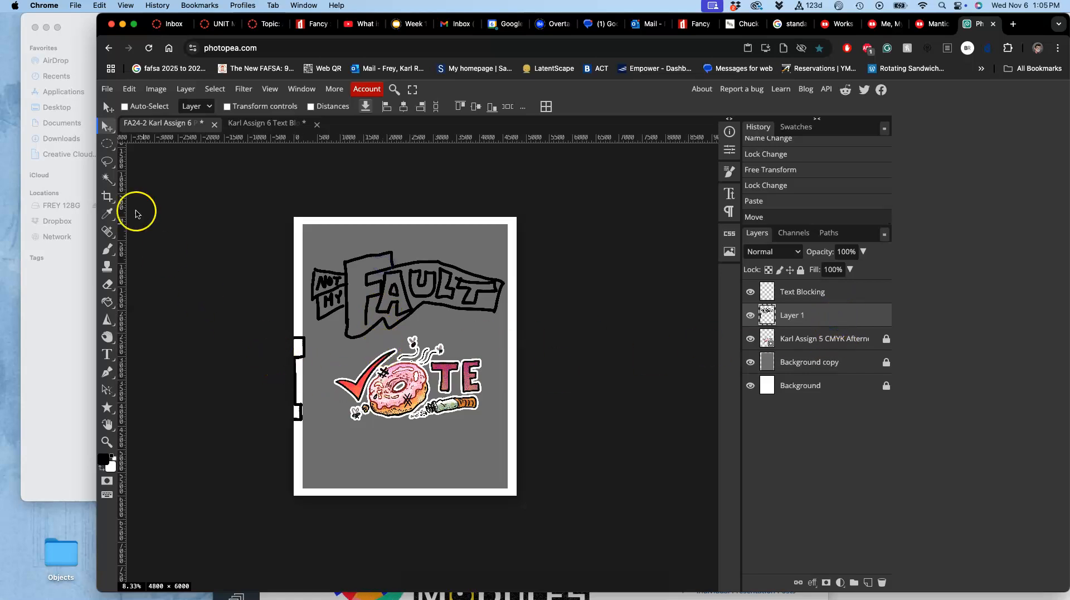
Duplicate the pasted Layer 1, hide the original, and lasso and delete the NOT MY FAULT lettering from the copy.
click(107, 161)
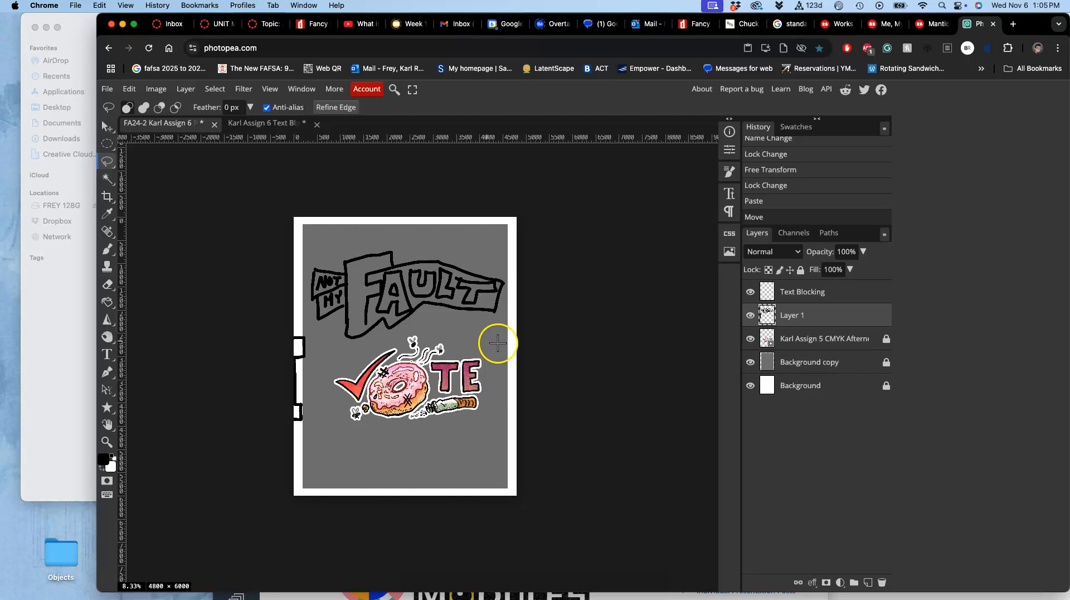
key(ctrl+j)
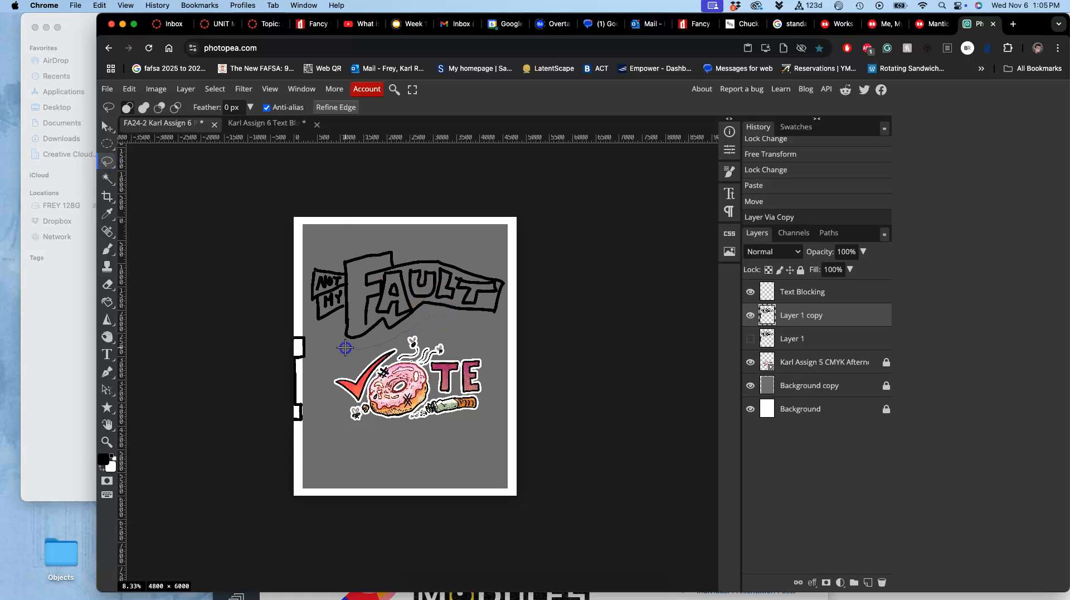
mouse_move(293, 307)
mouse_down()
mouse_move(355, 221)
mouse_move(513, 228)
mouse_up()
drag(480, 322, 458, 337)
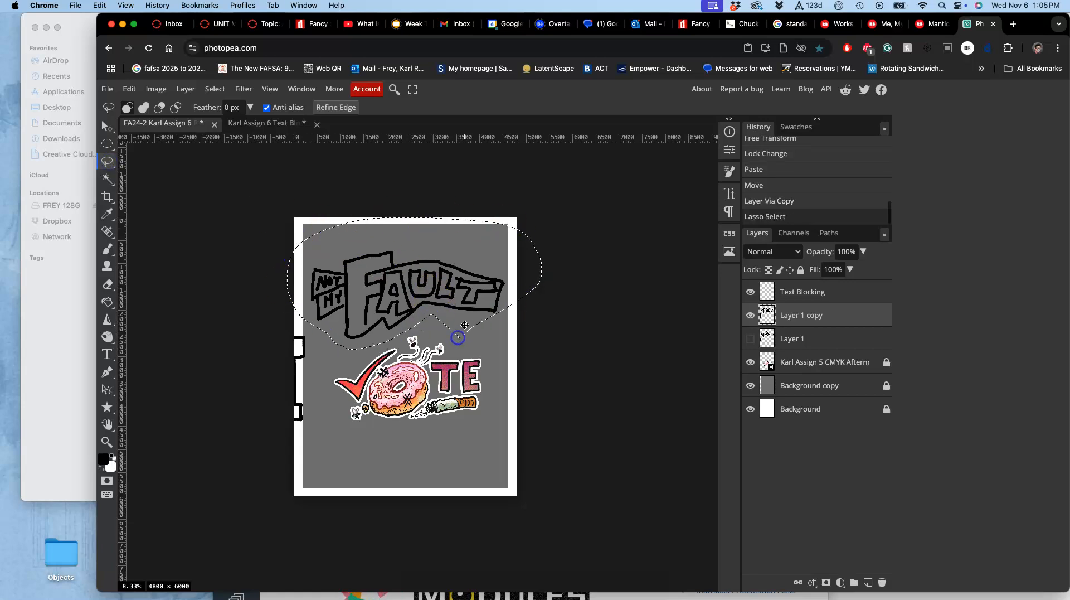
key(Delete)
click(537, 304)
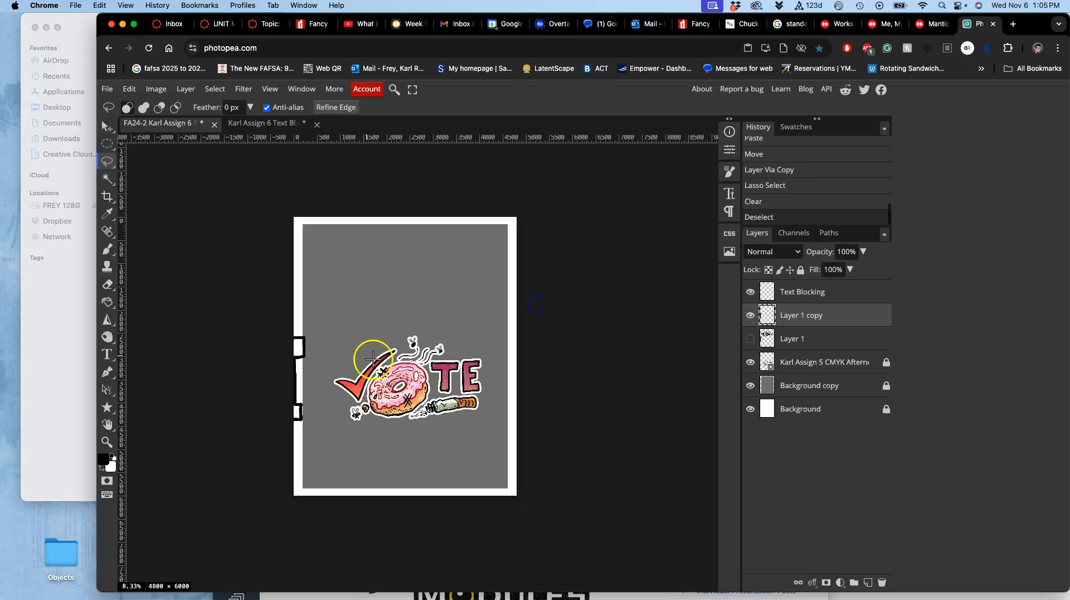
Free transform the I and D lettering to about 66% width and 83% height, placing the letters on either side of the VOTE illustration.
key(ctrl+t)
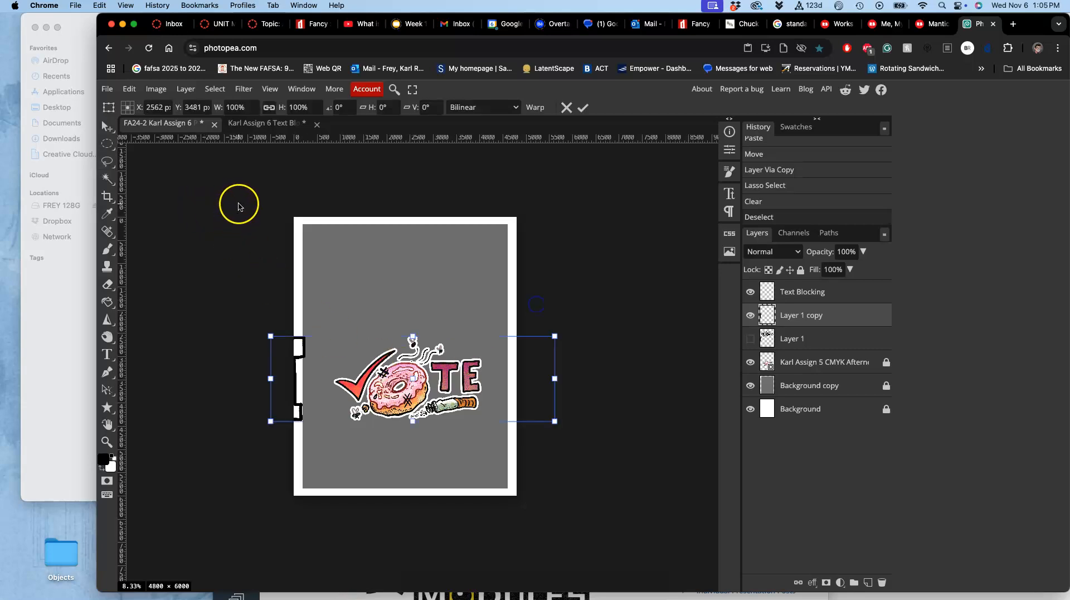
drag(270, 337, 314, 328)
drag(555, 384, 503, 384)
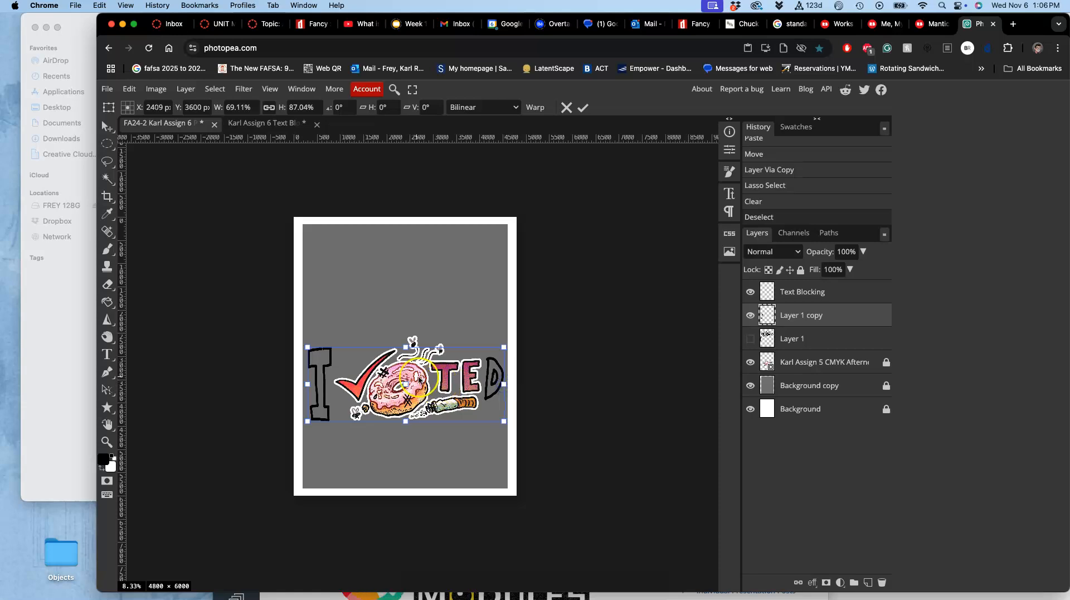
drag(325, 356, 329, 351)
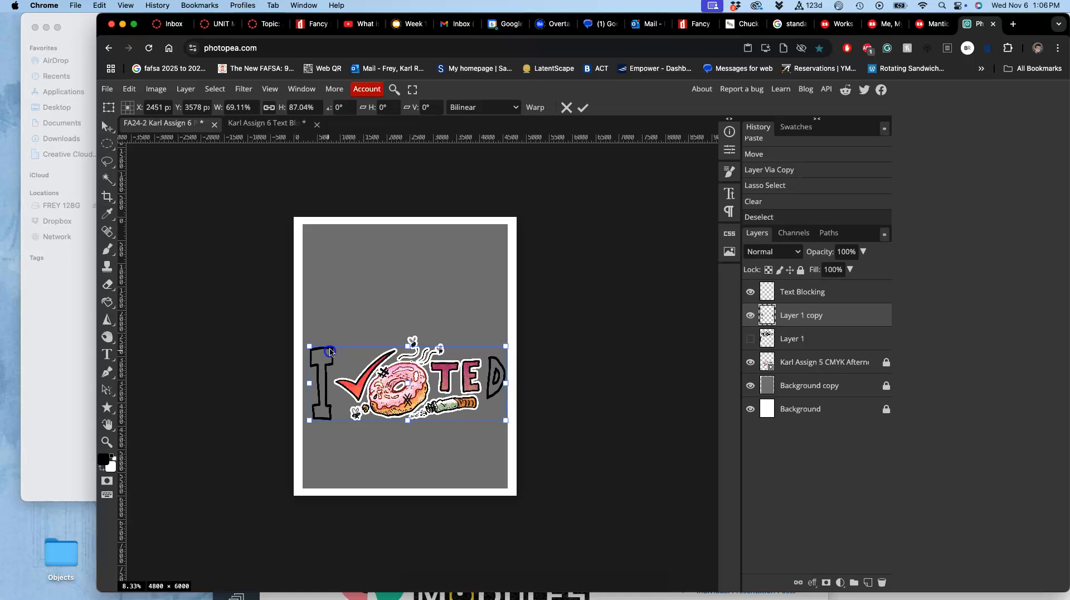
drag(507, 347, 496, 349)
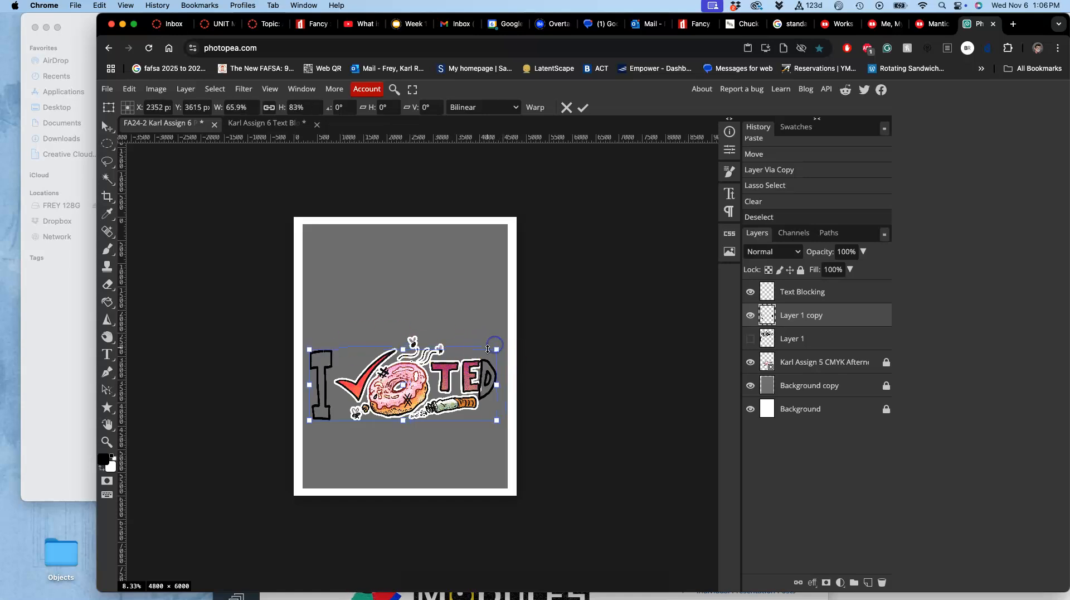
key(l)
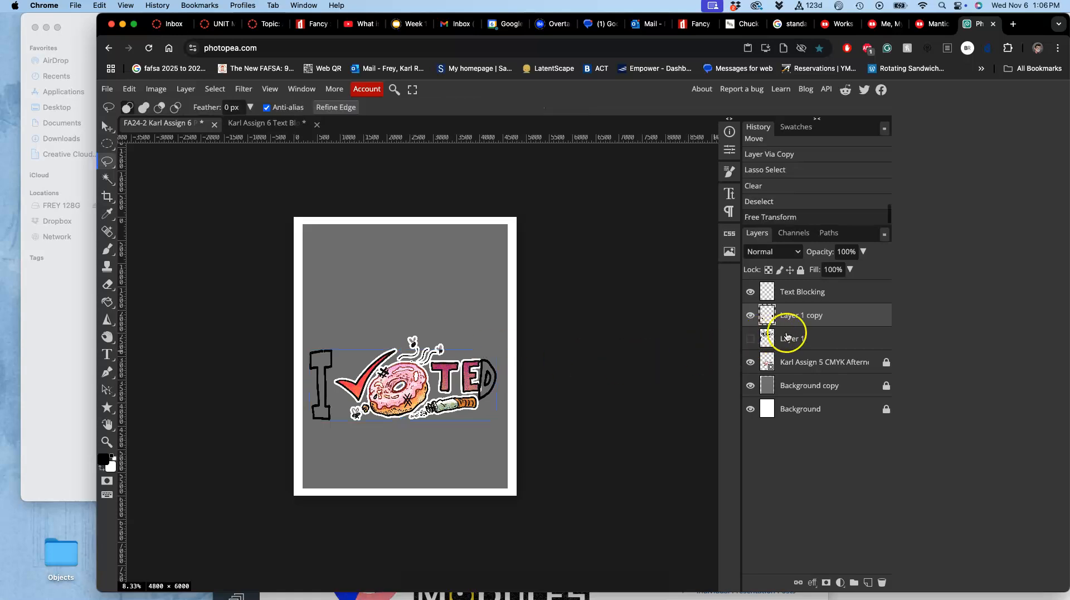
Unlock the VOTE illustration layer and free transform it to about 70% width and 71% height, fitting it between the I and D.
click(801, 359)
click(801, 270)
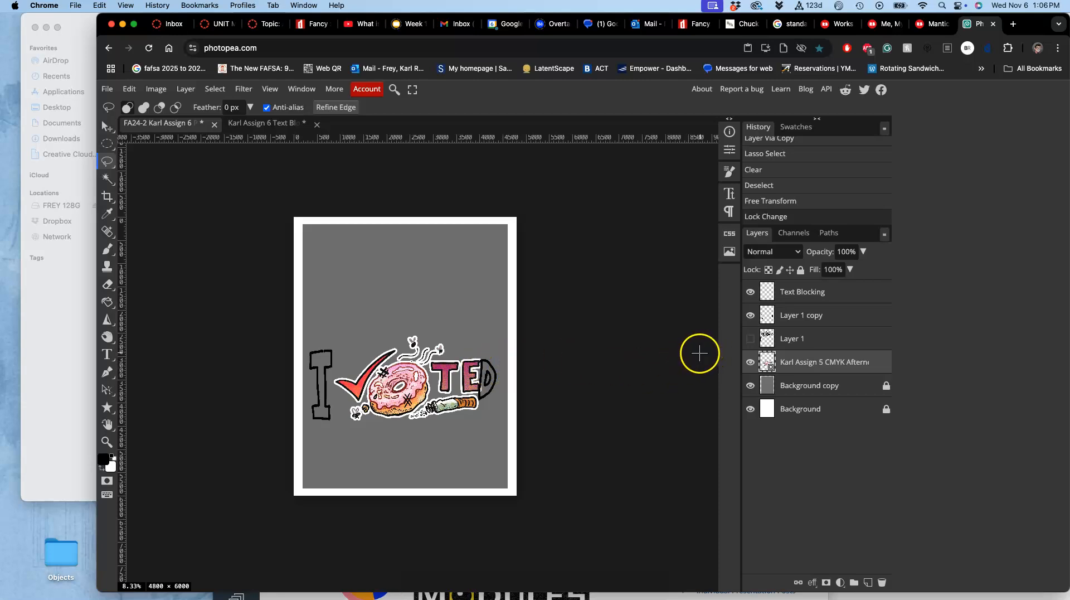
key(super+alt+t)
drag(490, 305, 486, 318)
drag(470, 372, 467, 368)
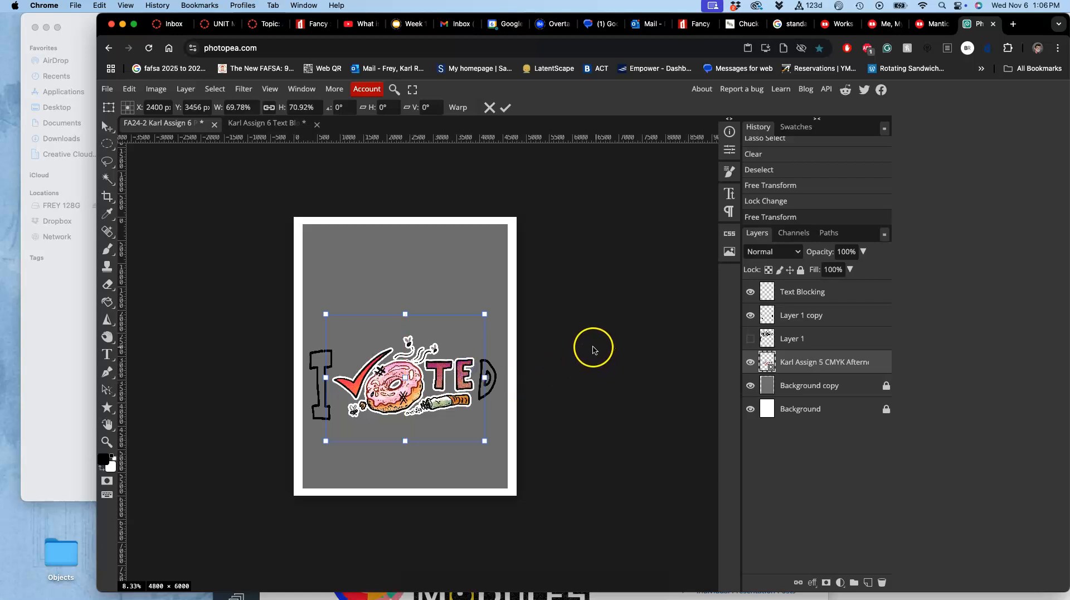
key(l)
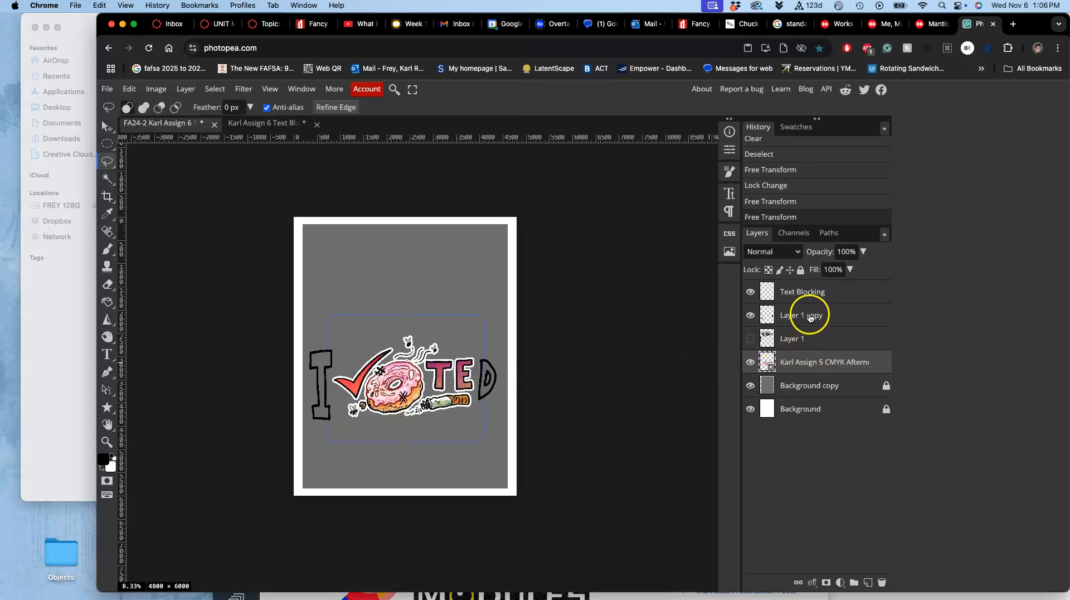
Nudge the I and D lettering into line with the illustration, and shift both layers together to center them on the poster.
click(792, 316)
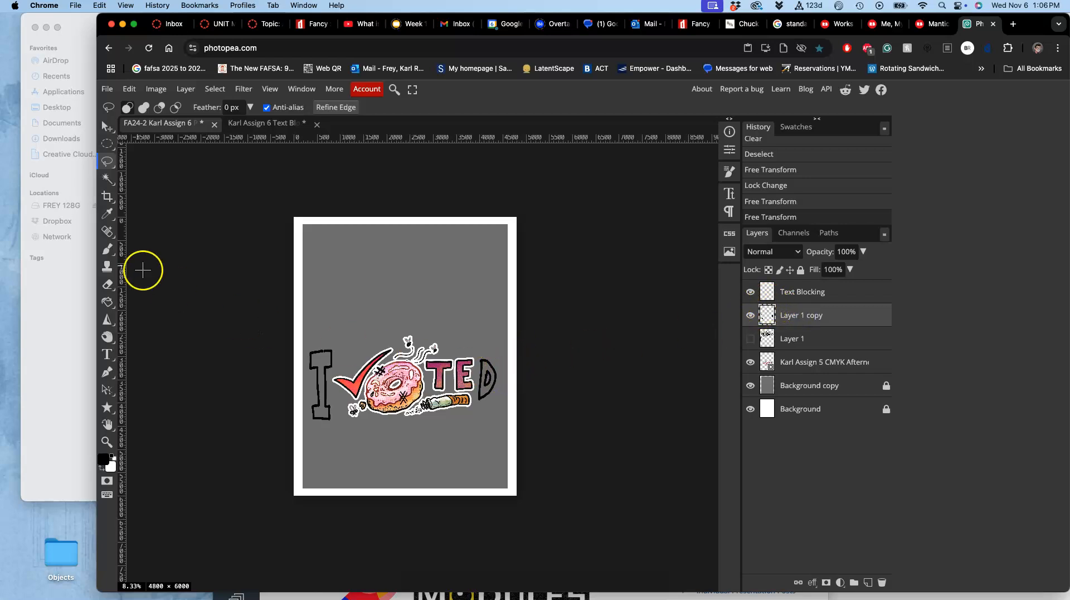
click(106, 128)
drag(329, 363, 328, 358)
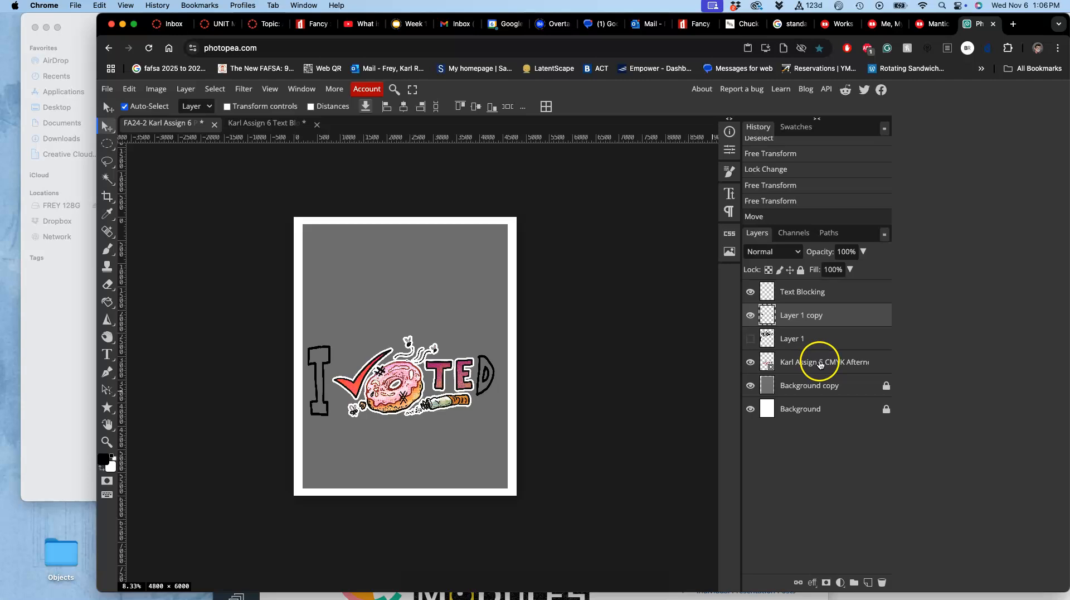
click(820, 365)
drag(413, 384, 420, 385)
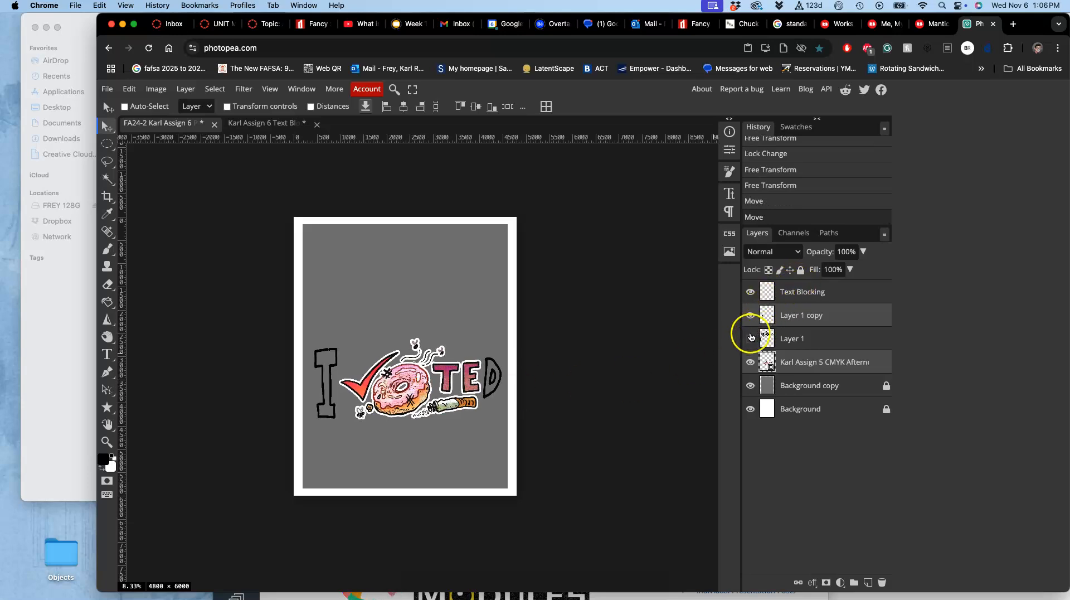
Show Layer 1 again, lasso its leftover I at the poster's left edge, delete it, and deselect.
click(751, 337)
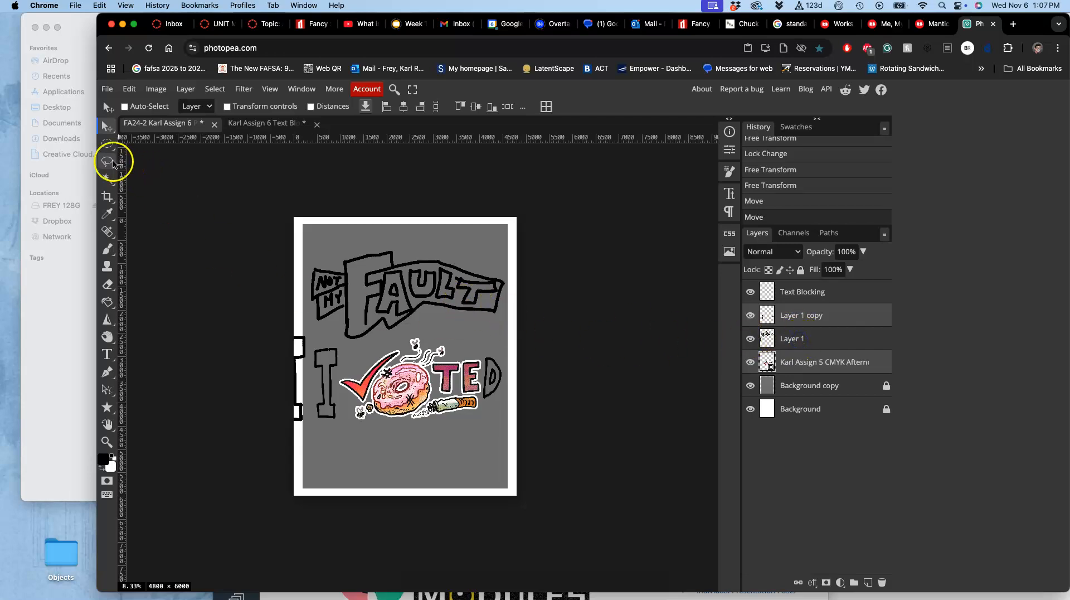
click(107, 161)
mouse_move(322, 361)
mouse_down()
mouse_move(242, 490)
mouse_move(114, 342)
mouse_up()
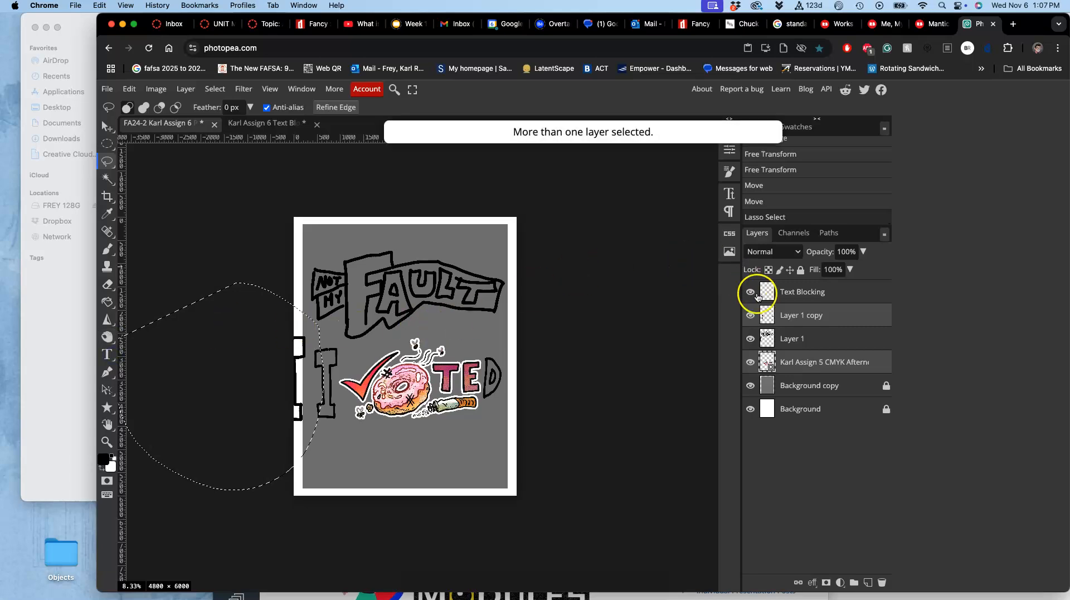
click(795, 340)
key(Delete)
key(ctrl+d)
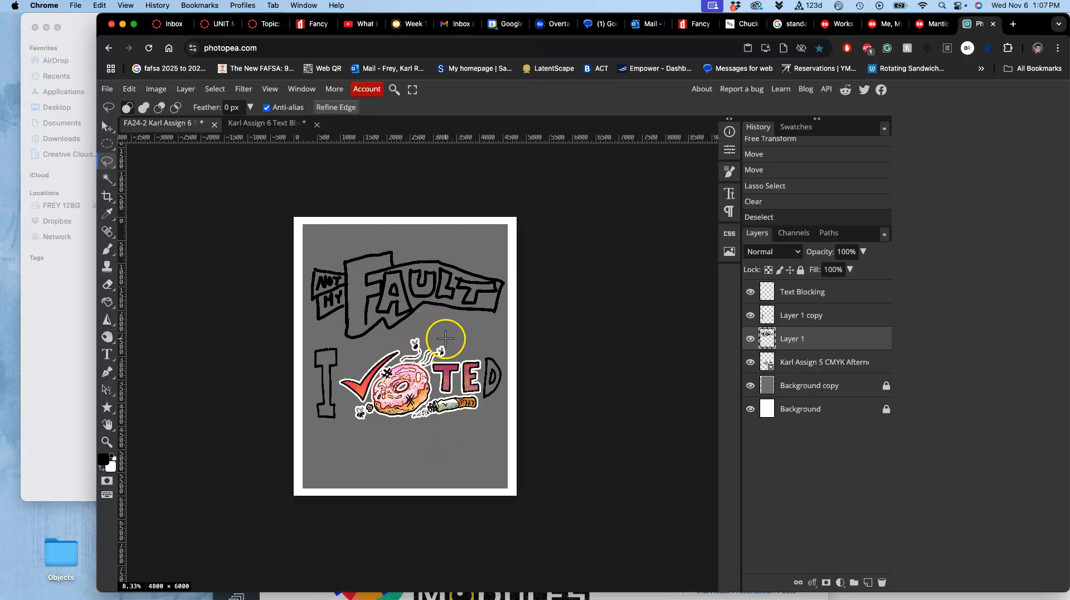
Switch to the text blocking sketch document and check its canvas size in inches.
click(829, 390)
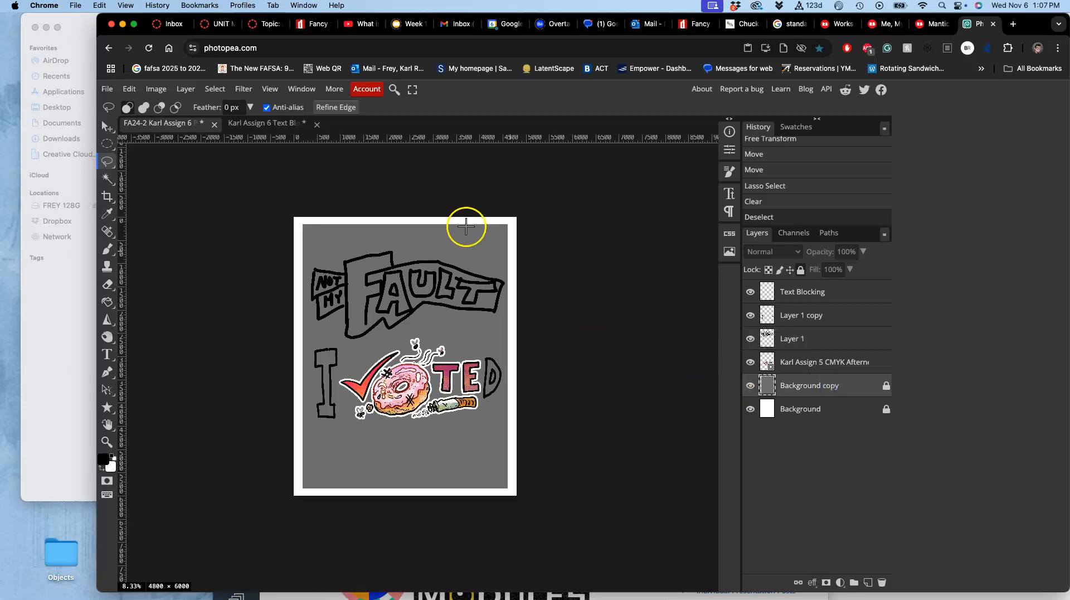
click(268, 127)
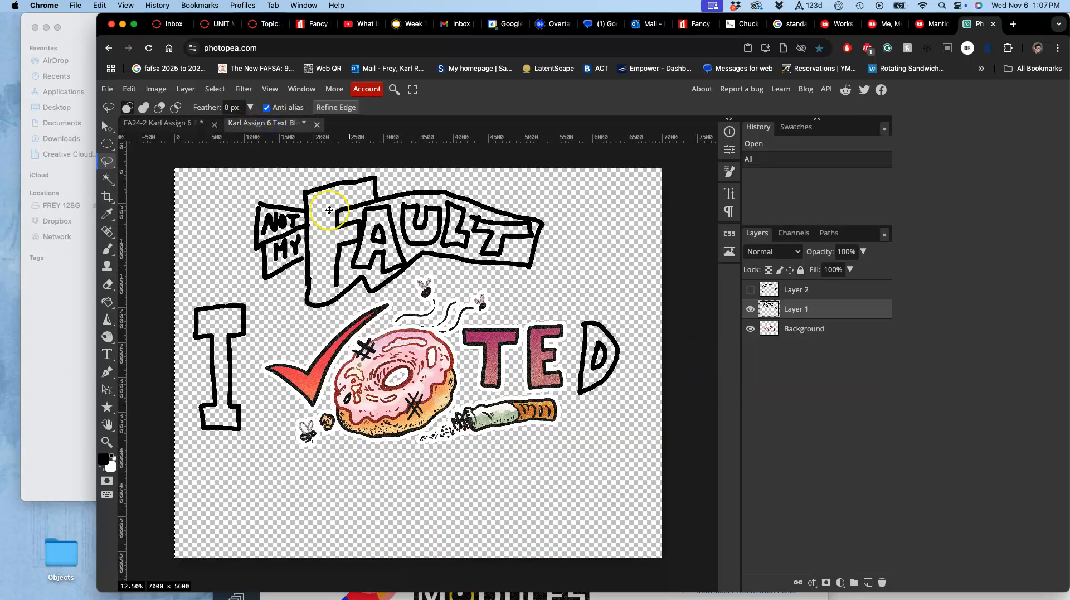
click(157, 90)
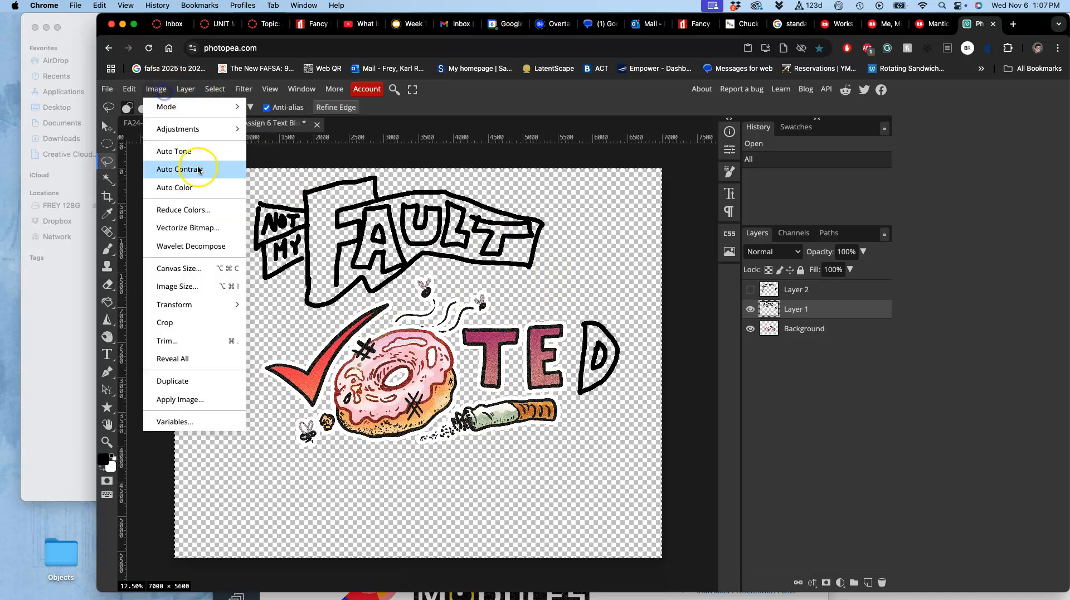
click(195, 269)
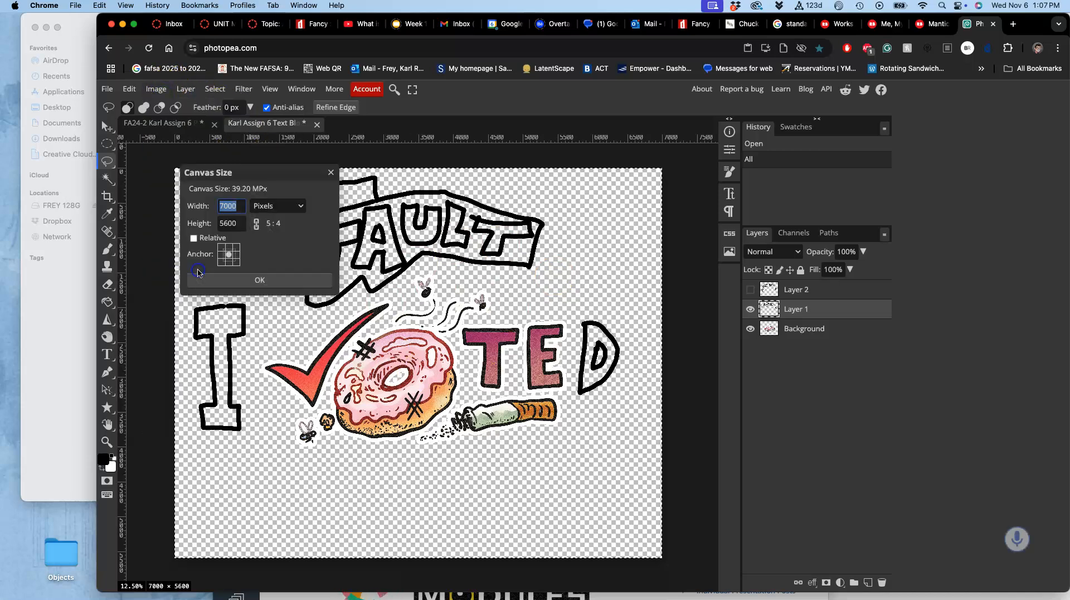
click(257, 205)
click(251, 258)
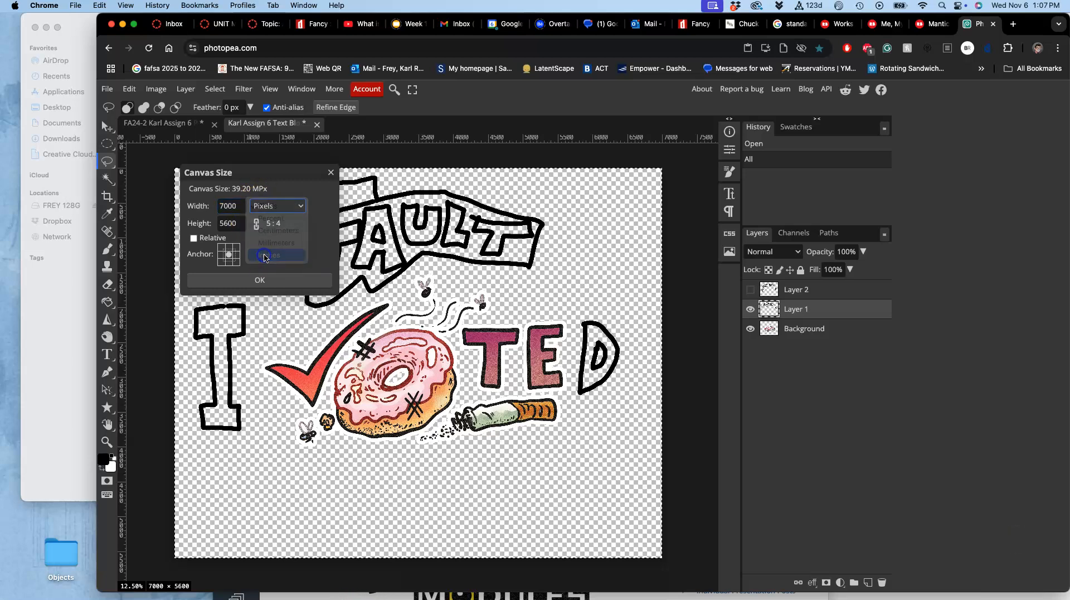
click(238, 224)
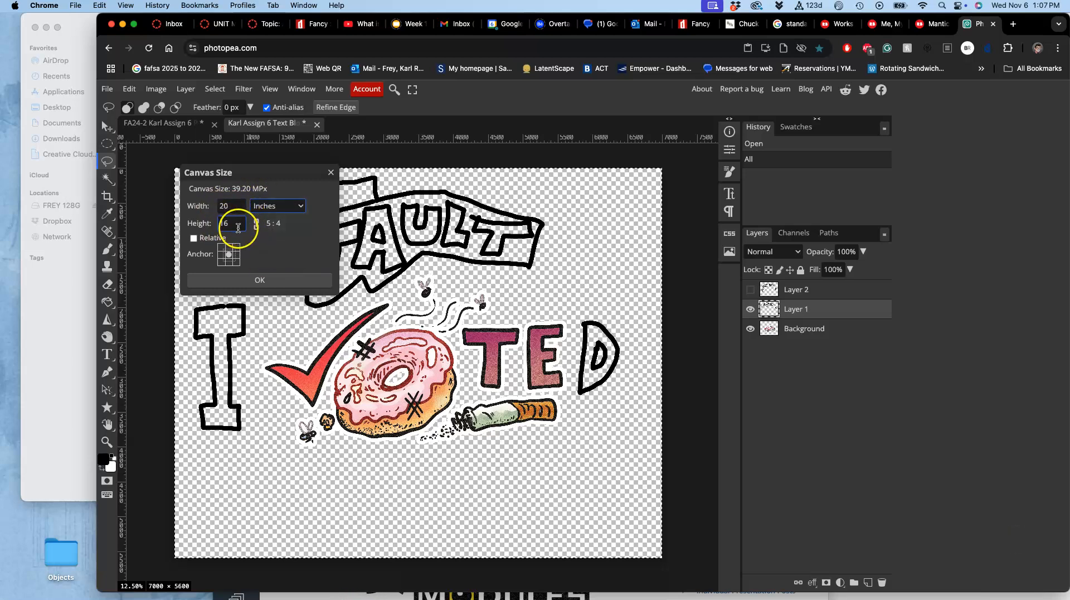
click(260, 280)
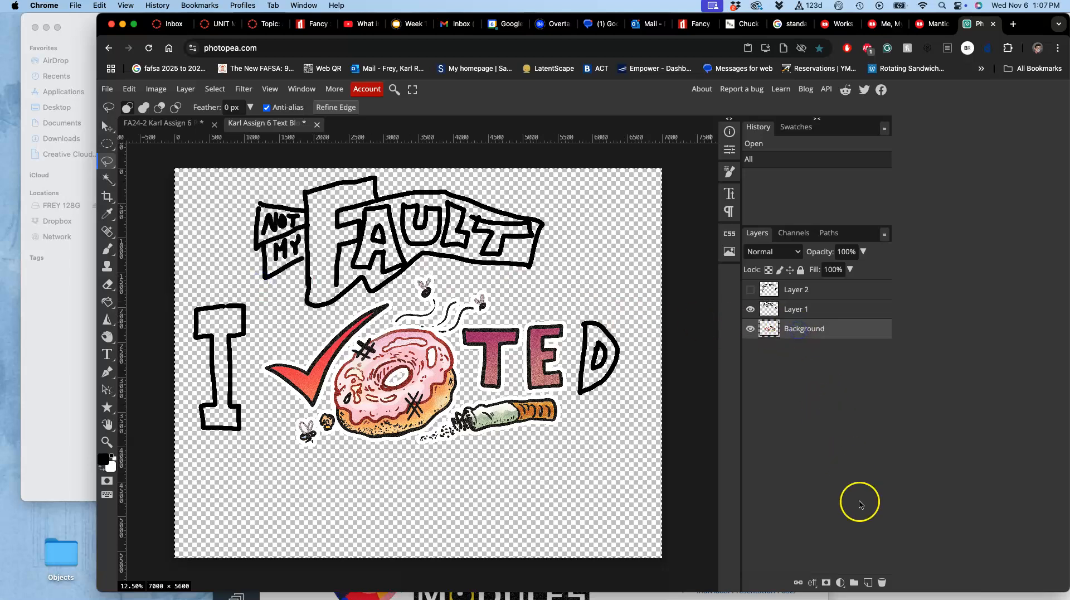
Add a new layer beneath the sketch's Background illustration layer and fill it with white.
click(867, 582)
drag(824, 329, 815, 352)
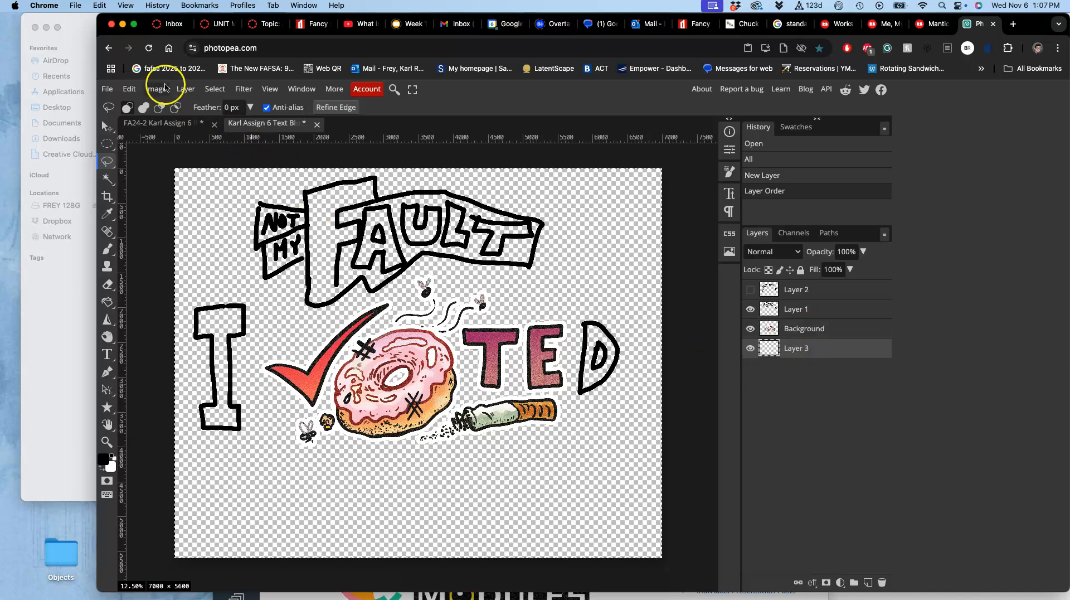
click(130, 88)
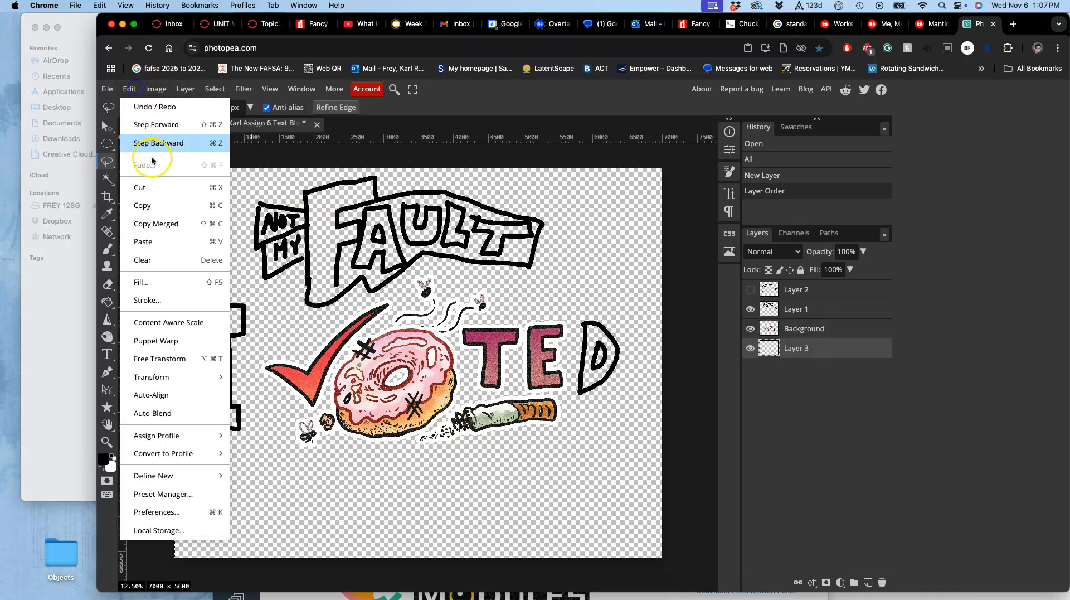
click(144, 282)
click(270, 199)
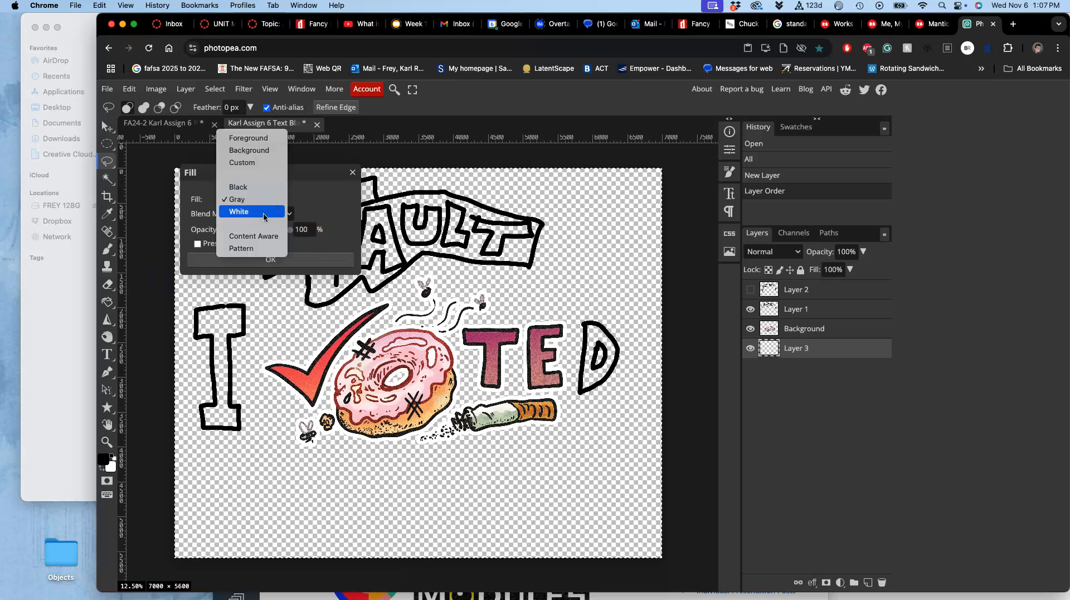
click(267, 212)
click(278, 260)
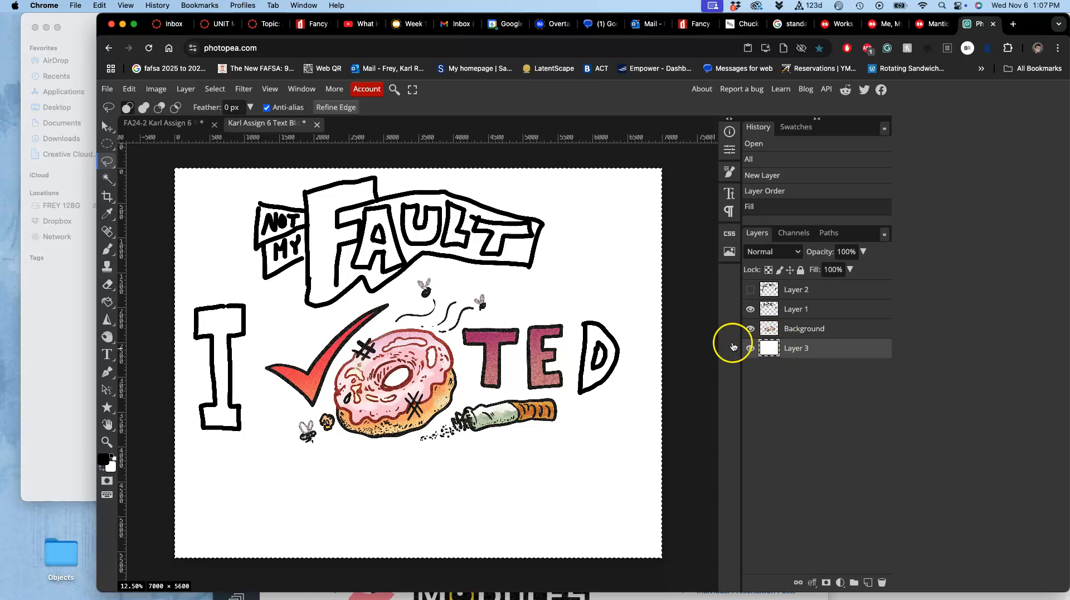
Duplicate the white layer and fill the copy with gray.
key(super+j)
click(129, 89)
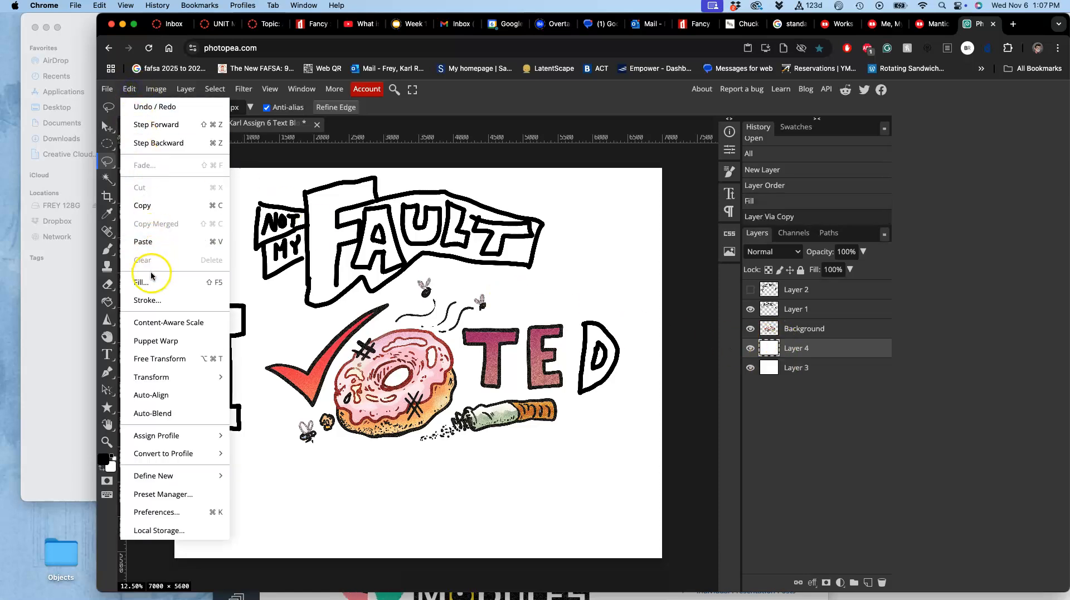
click(146, 282)
click(265, 199)
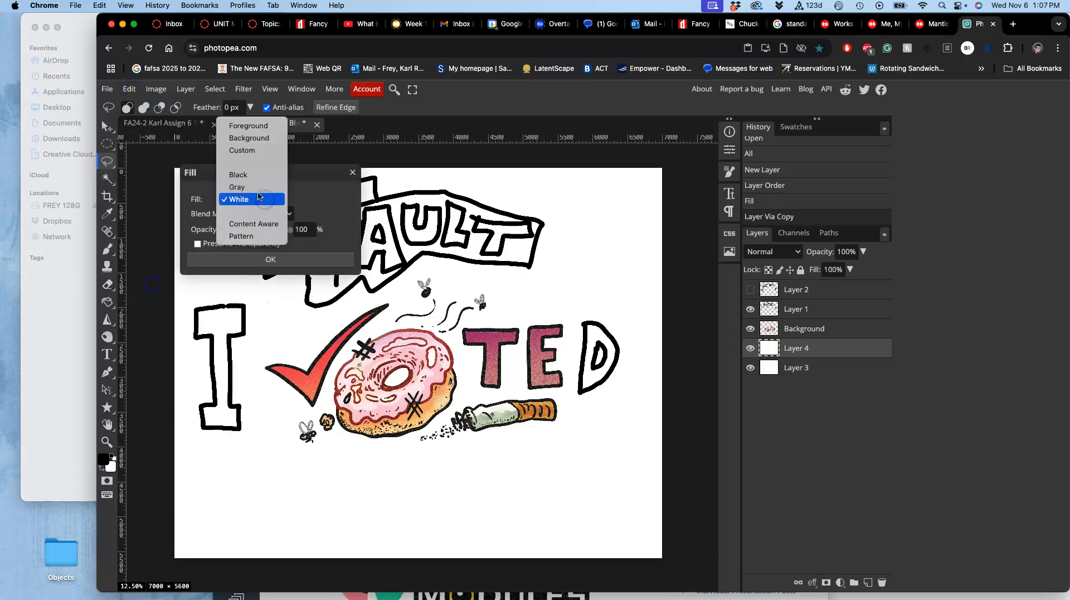
click(259, 188)
click(272, 257)
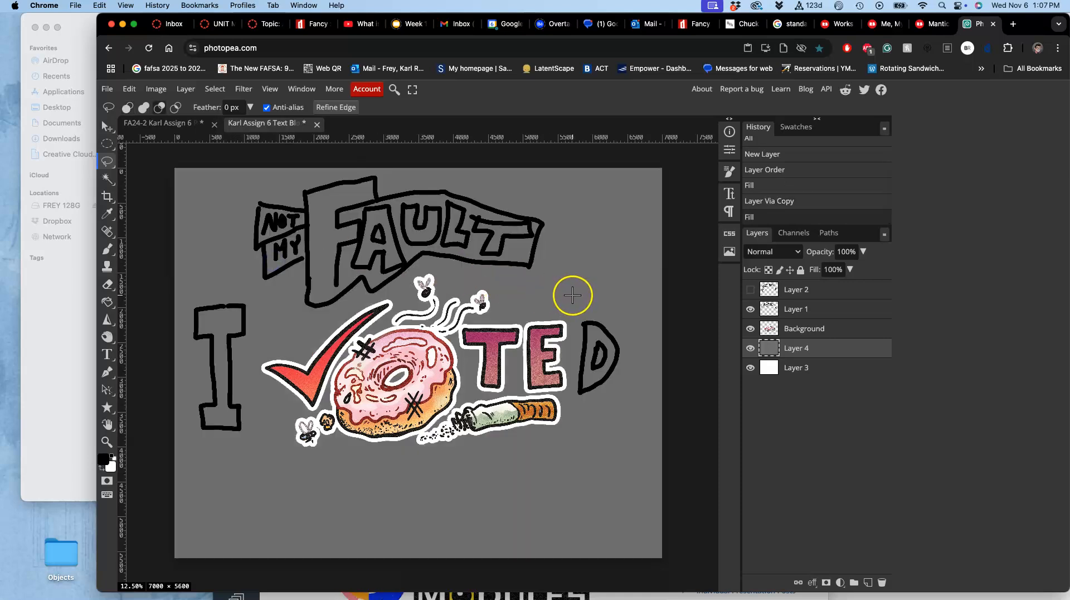
Scale the gray layer to about 96% width and 93% height to leave a white border, and lock the gray and white layers.
key(super+t)
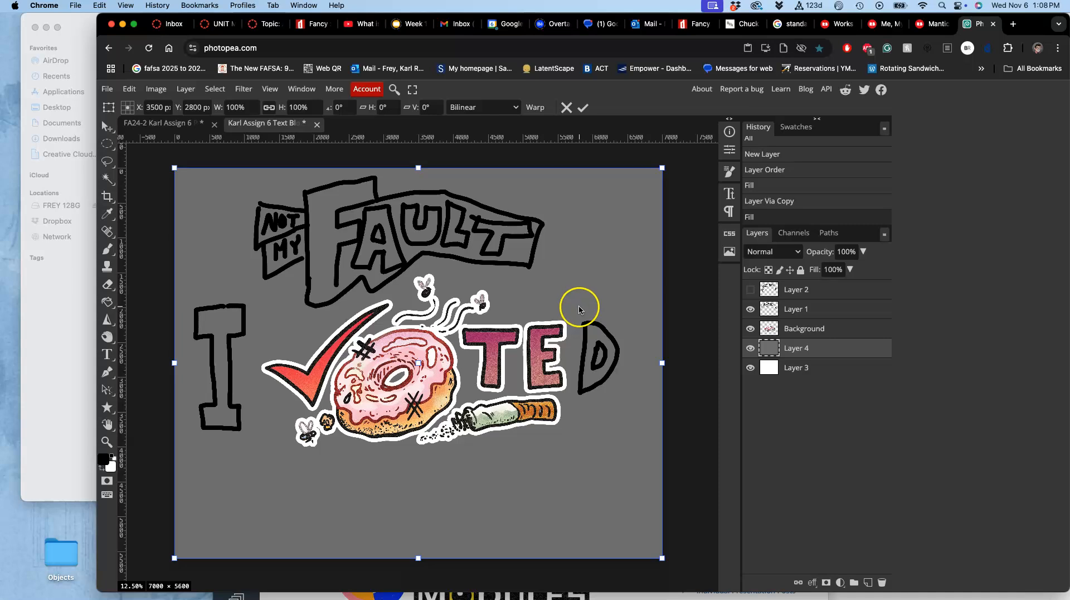
drag(662, 167, 652, 180)
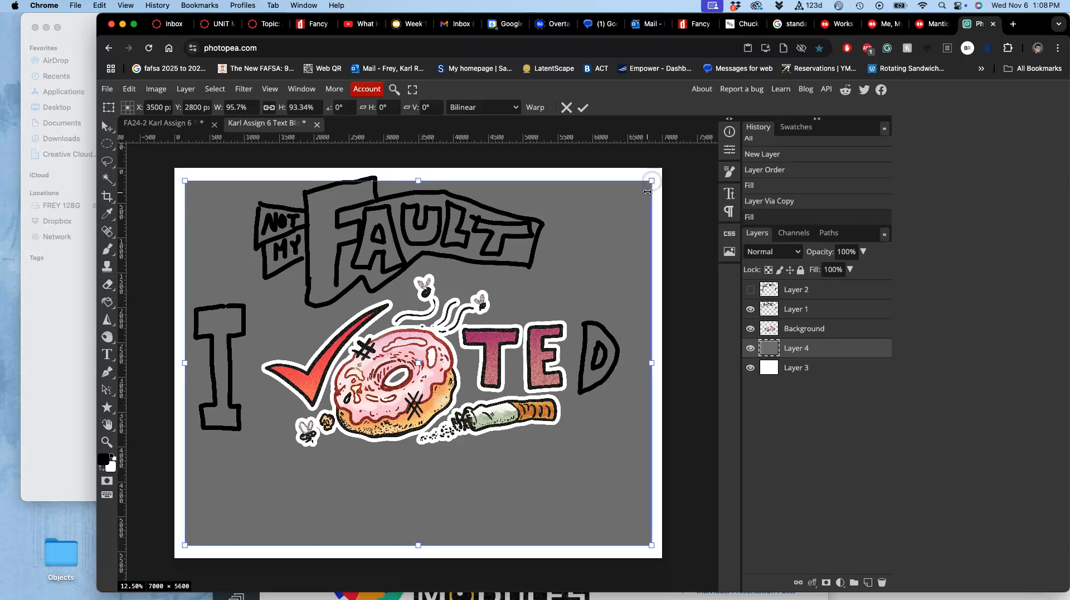
key(Return)
click(801, 270)
click(814, 368)
click(801, 270)
Move Layer 1's lettering and the Background illustration together down and slightly right within the gray area.
click(824, 331)
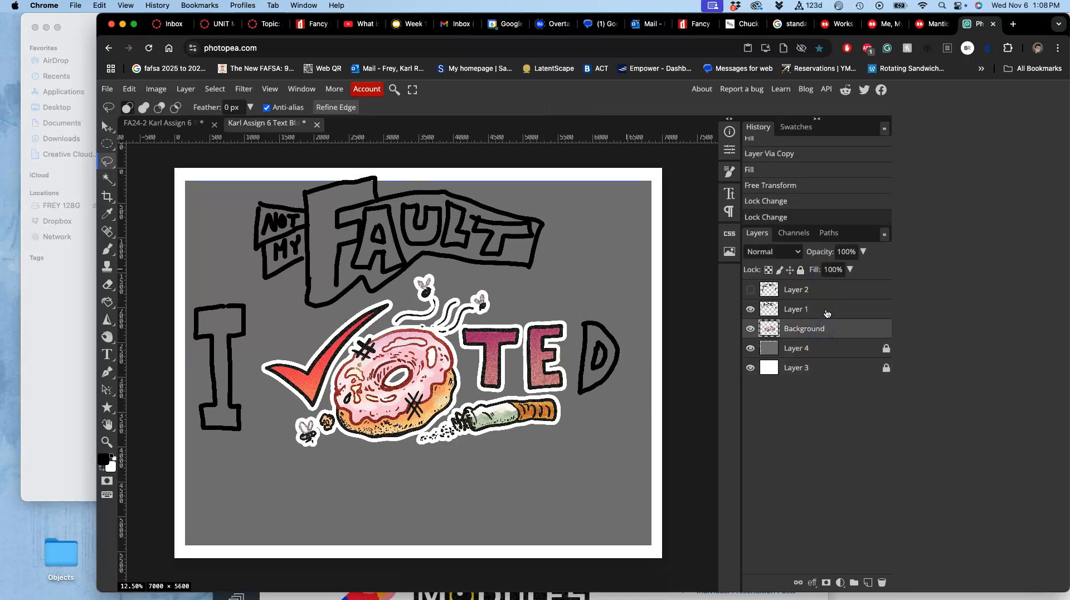
shift+click(828, 310)
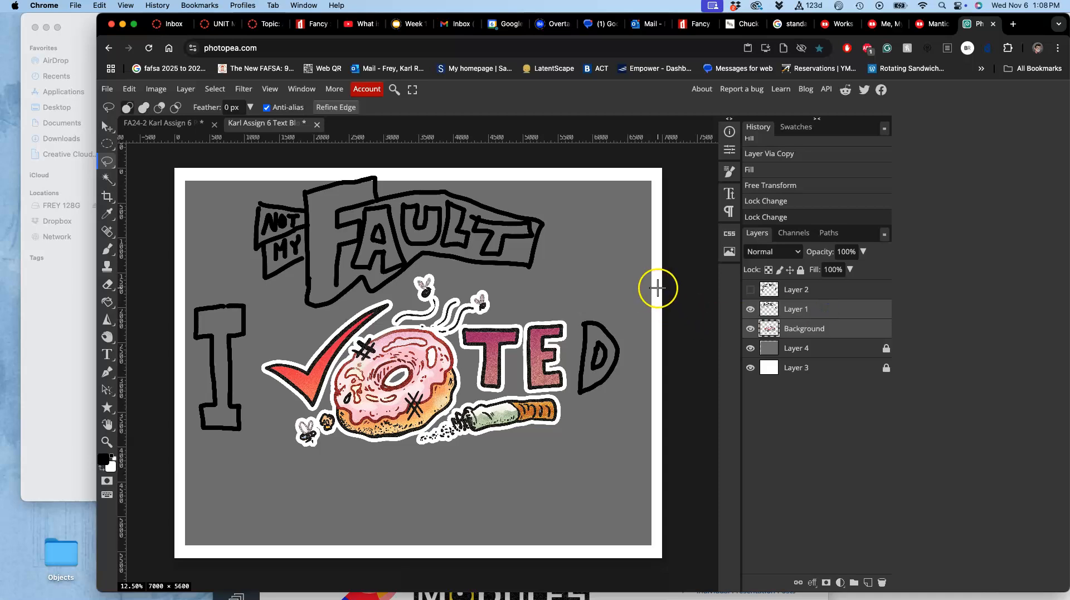
key(super+t)
drag(473, 240, 485, 309)
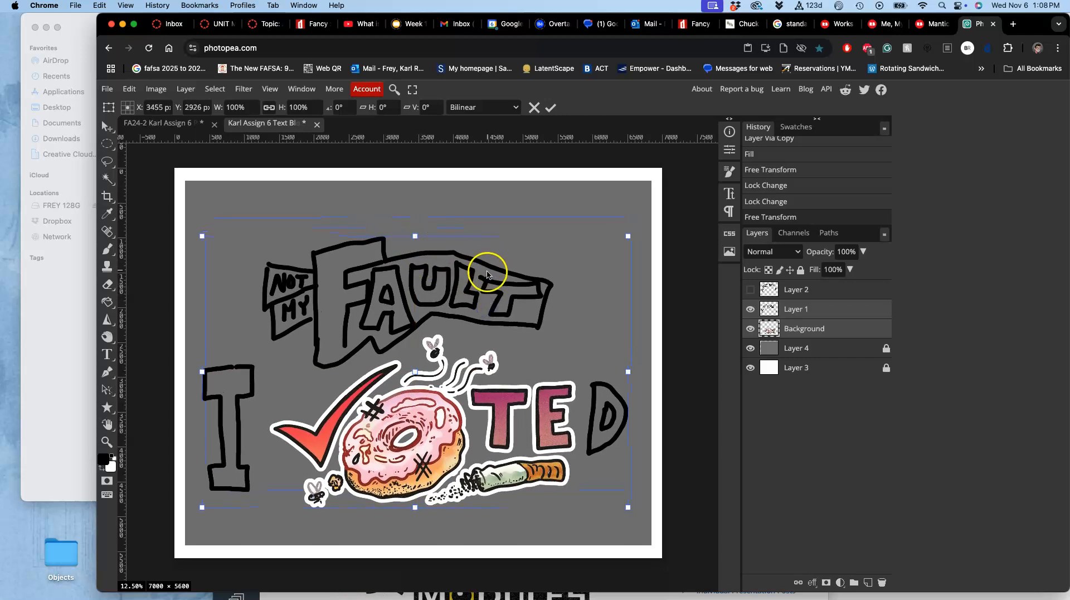
drag(488, 272, 489, 271)
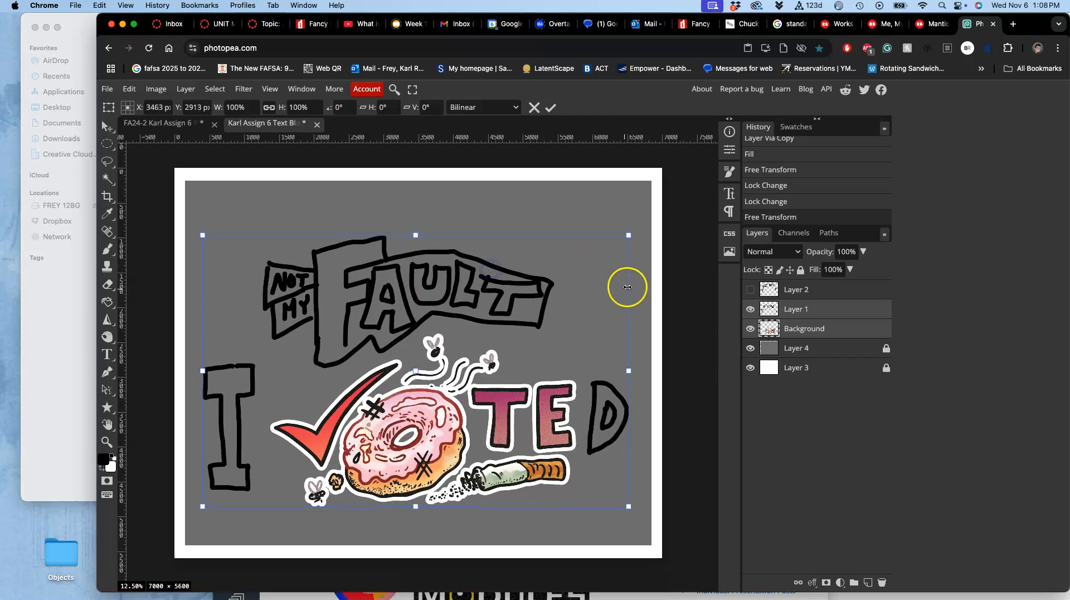
Lasso the NOT MY FAULT lettering on Layer 1, enlarge it to about 130%, move it up above the illustration, and deselect.
click(793, 311)
key(l)
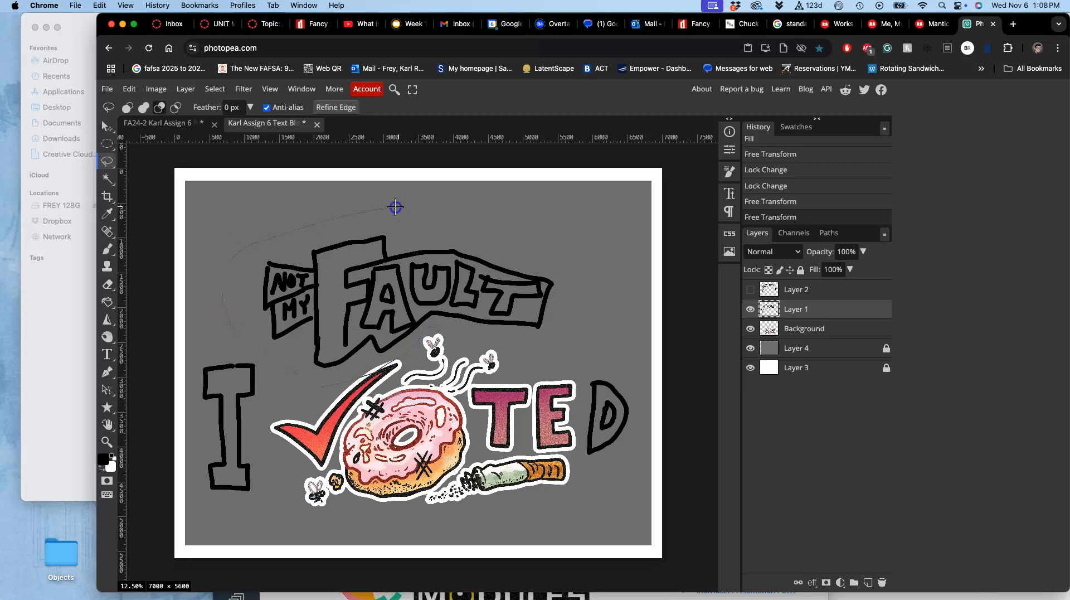
drag(512, 364, 458, 365)
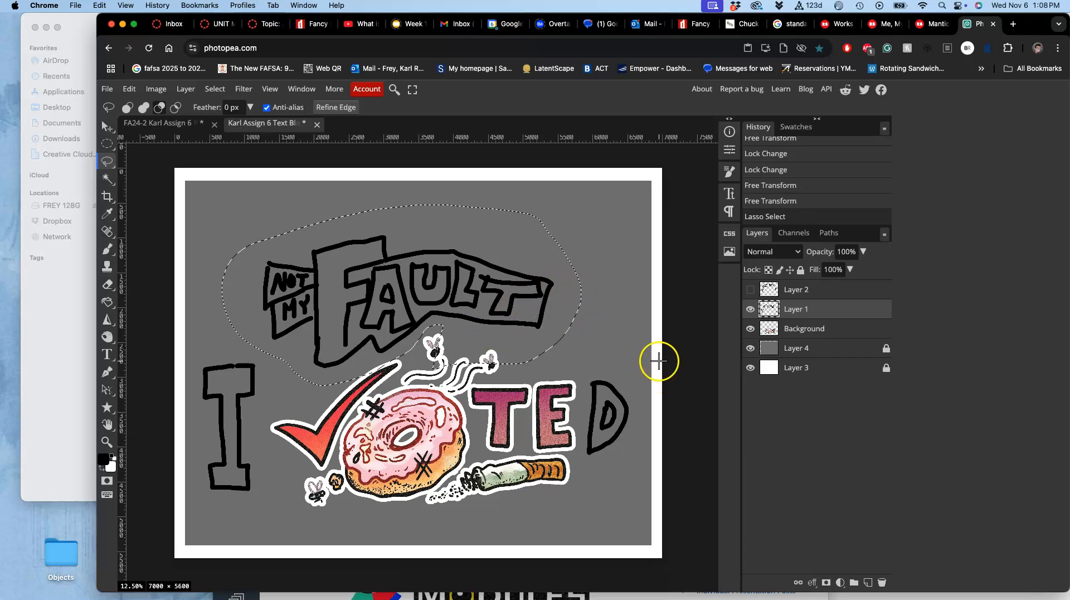
key(alt+super+t)
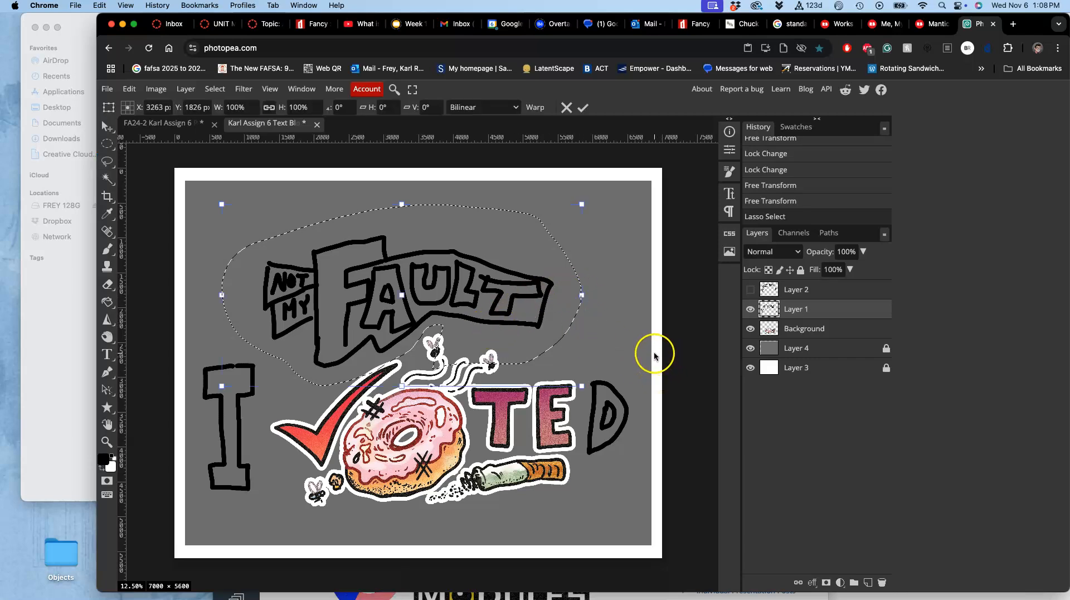
drag(584, 204, 626, 172)
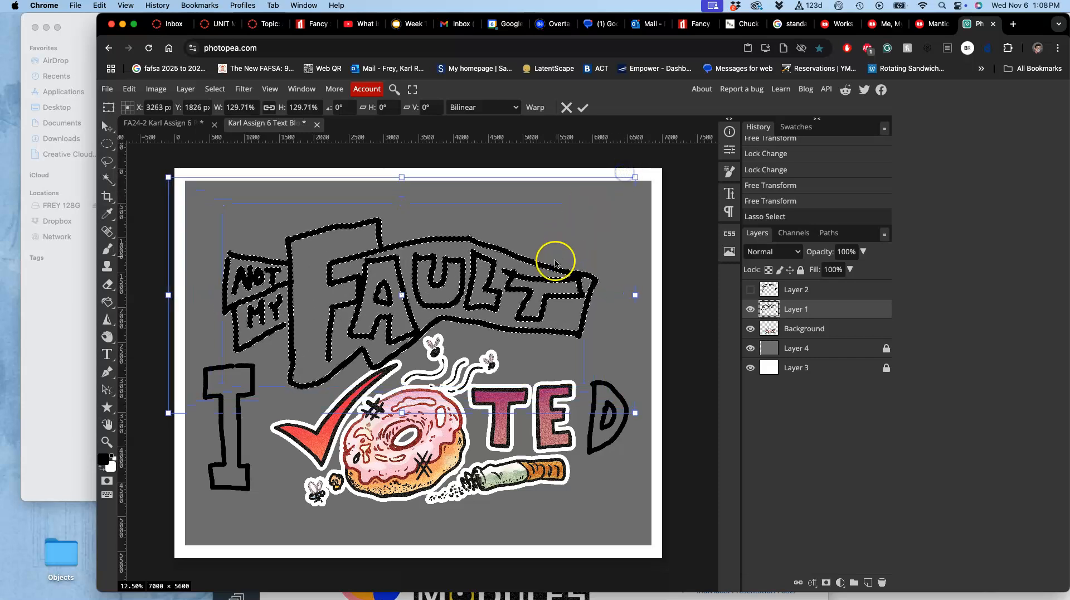
mouse_move(548, 279)
mouse_down()
mouse_move(543, 254)
mouse_move(556, 271)
mouse_up()
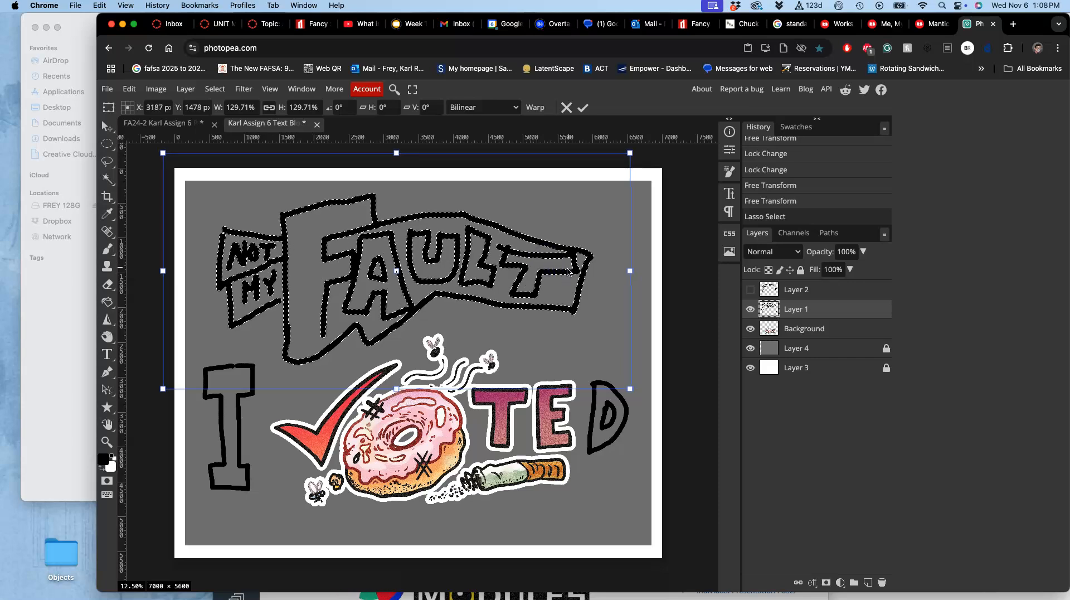
key(Return)
click(574, 306)
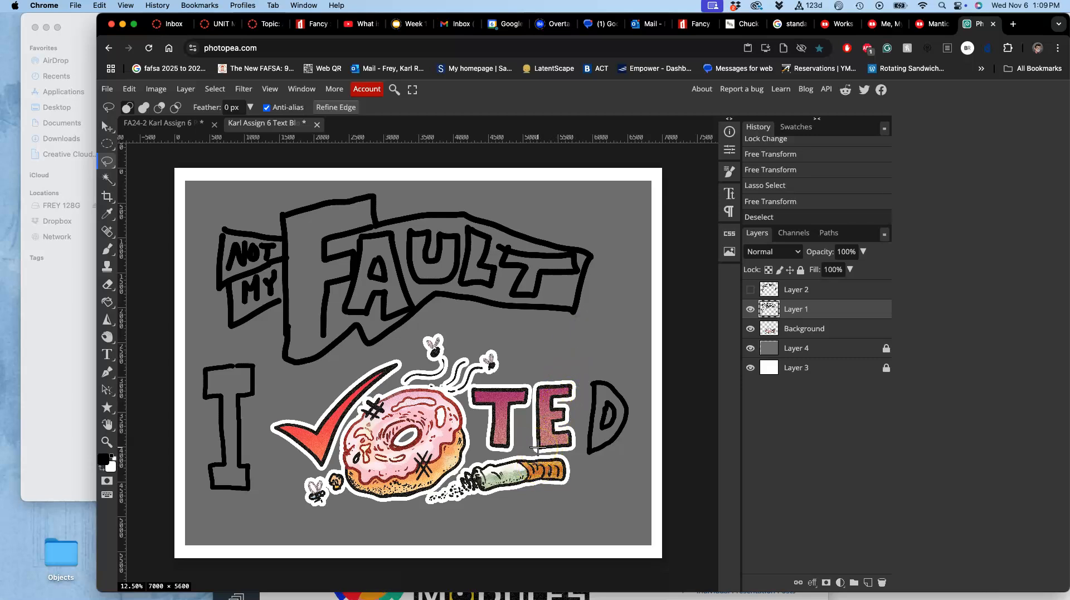
Compare the portrait and landscape poster documents, and the alternative lettering on Layer 1 and Layer 2 of the landscape version.
click(167, 123)
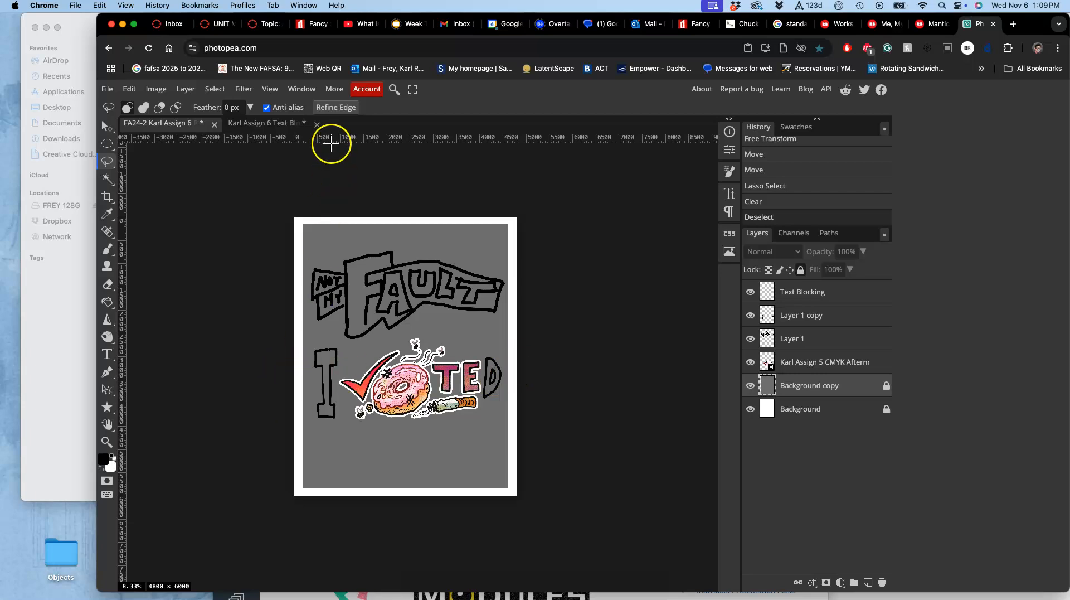
click(270, 123)
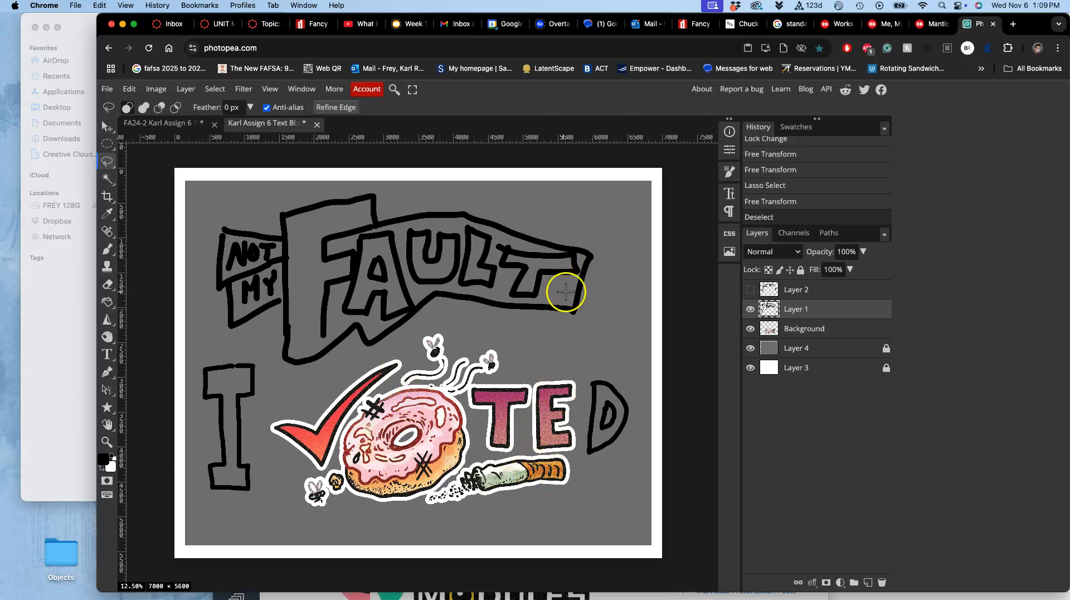
click(752, 290)
click(754, 292)
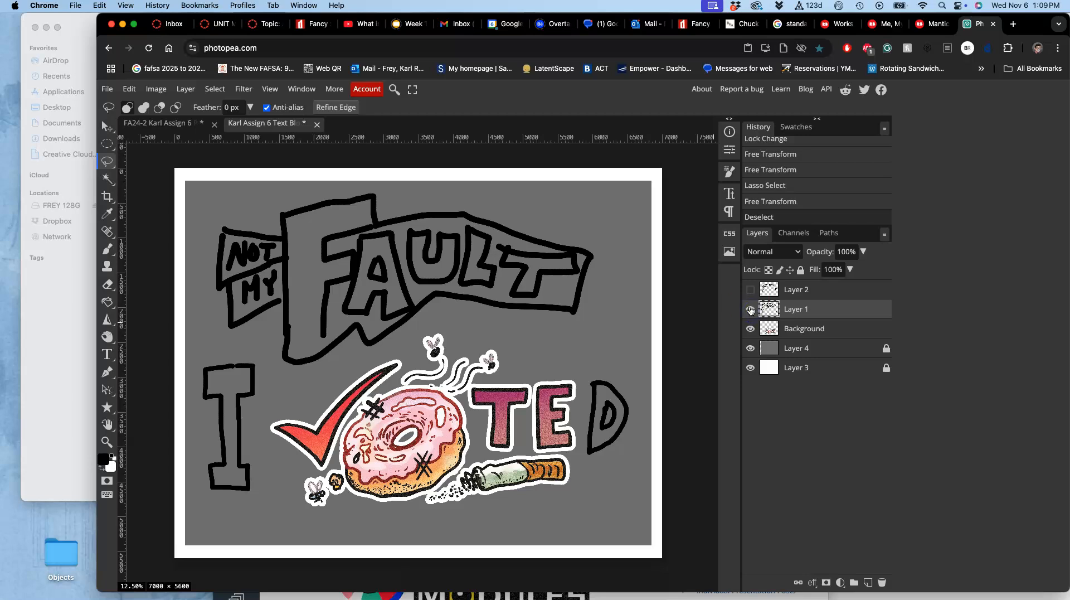
click(750, 307)
click(749, 291)
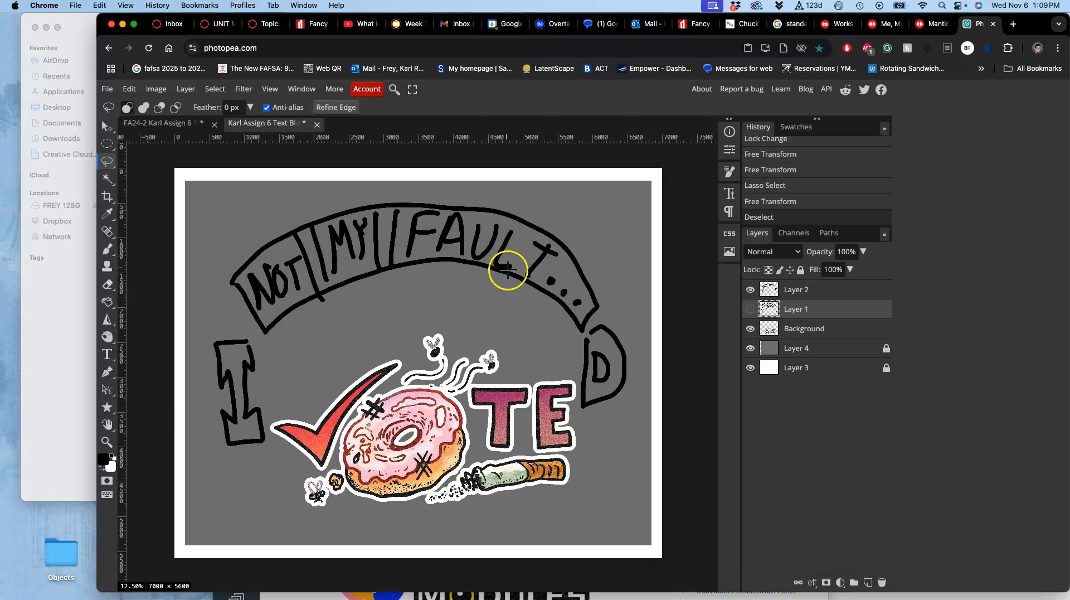
click(750, 308)
click(750, 290)
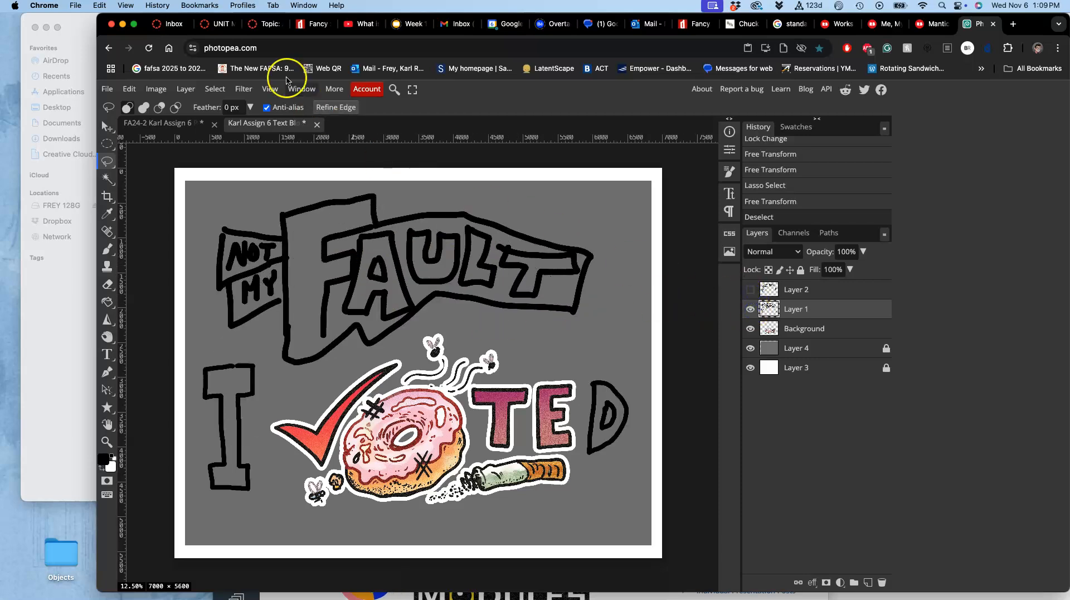
Review the text blocking sketch and type design inspiration in the Canvas Assignment #6 discussion, and return to Photopea.
click(270, 26)
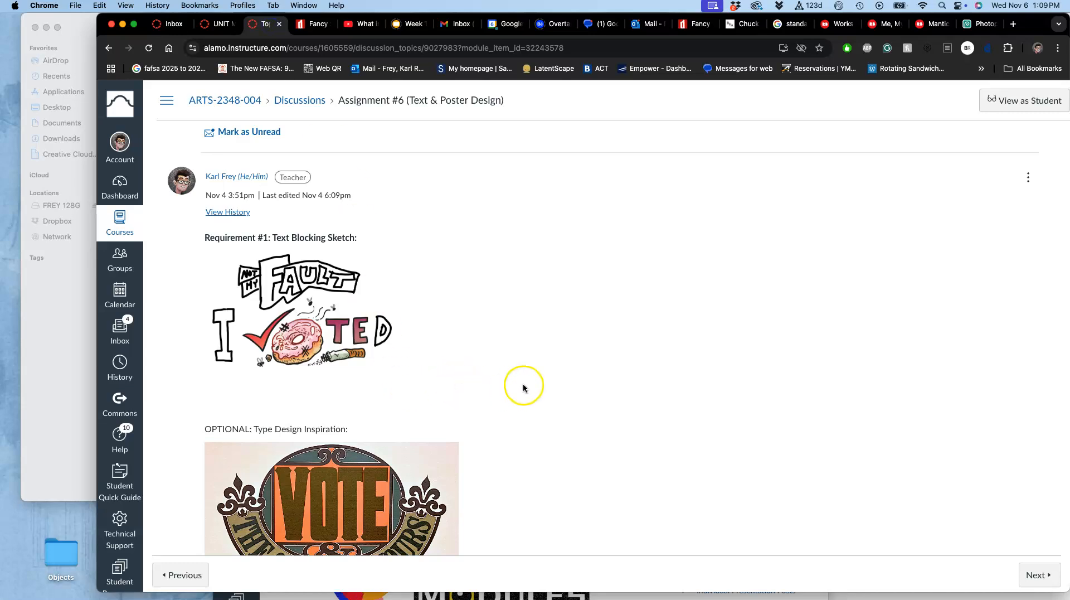
scroll(539, 349, down, 5)
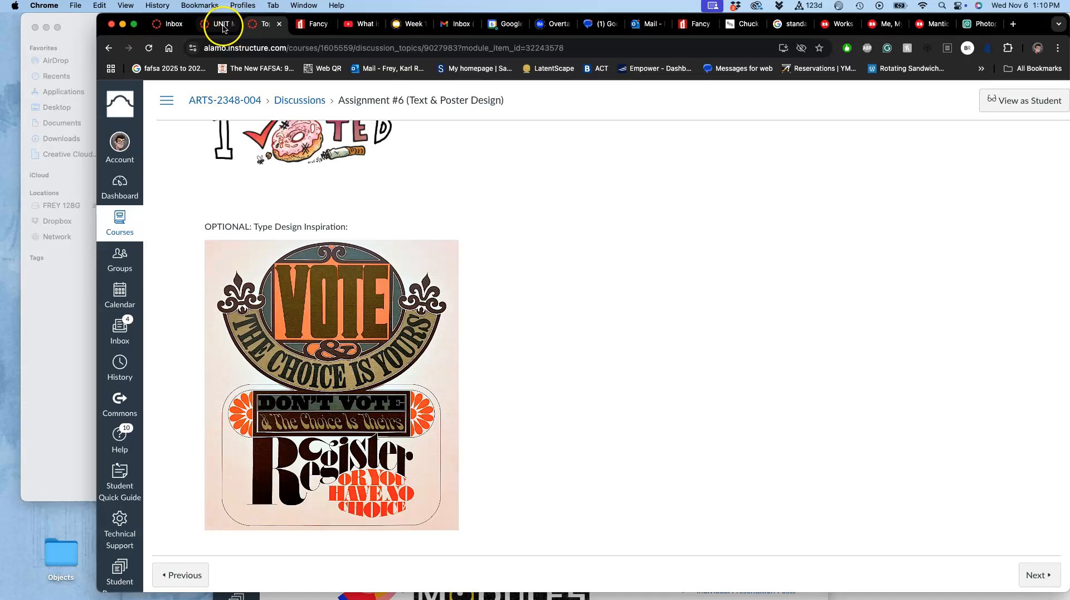
click(980, 24)
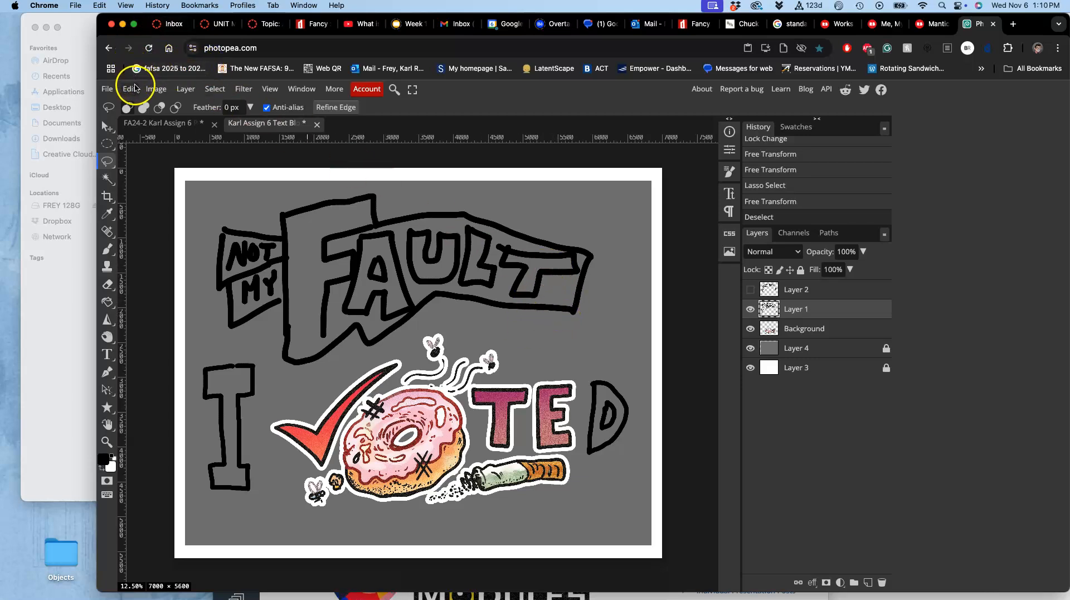
Export the landscape poster as a 7000 × 5600 px JPG at 70% quality and dismiss the ad-blocker notice.
click(108, 89)
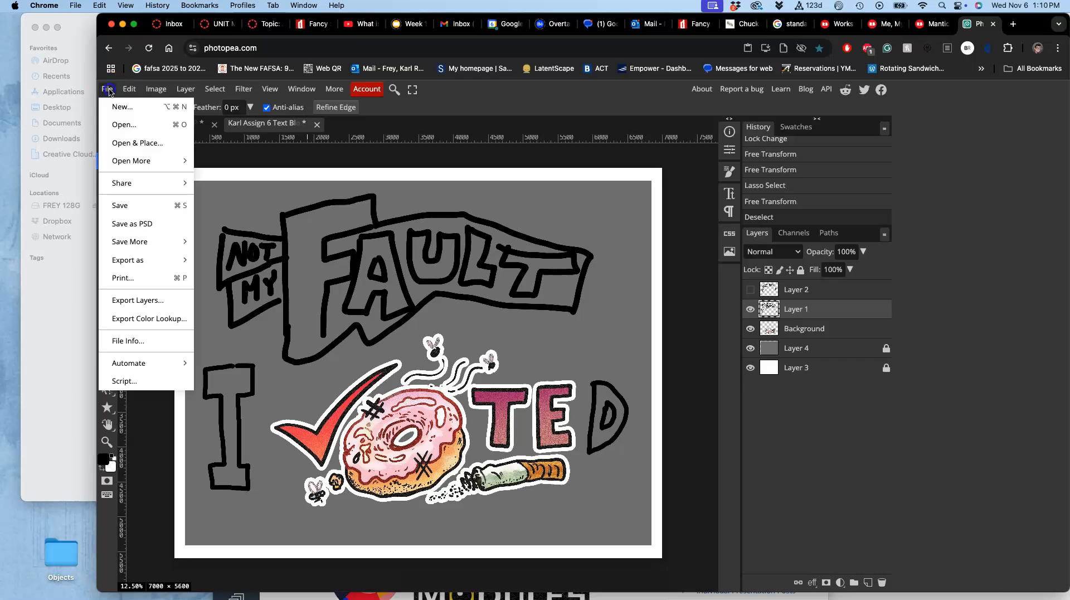
mouse_move(134, 262)
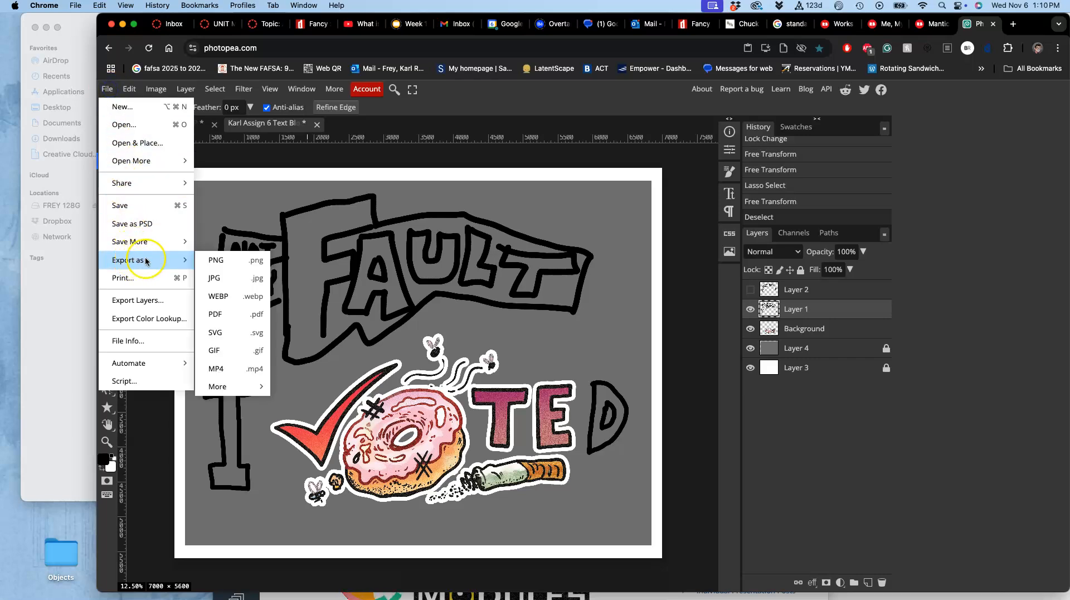
click(246, 282)
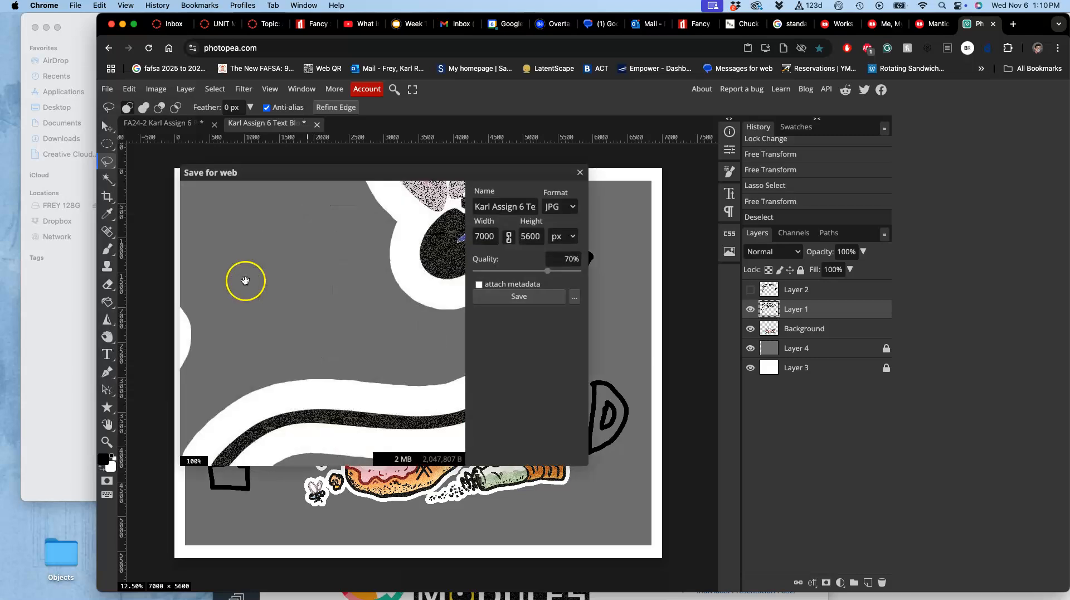
click(536, 301)
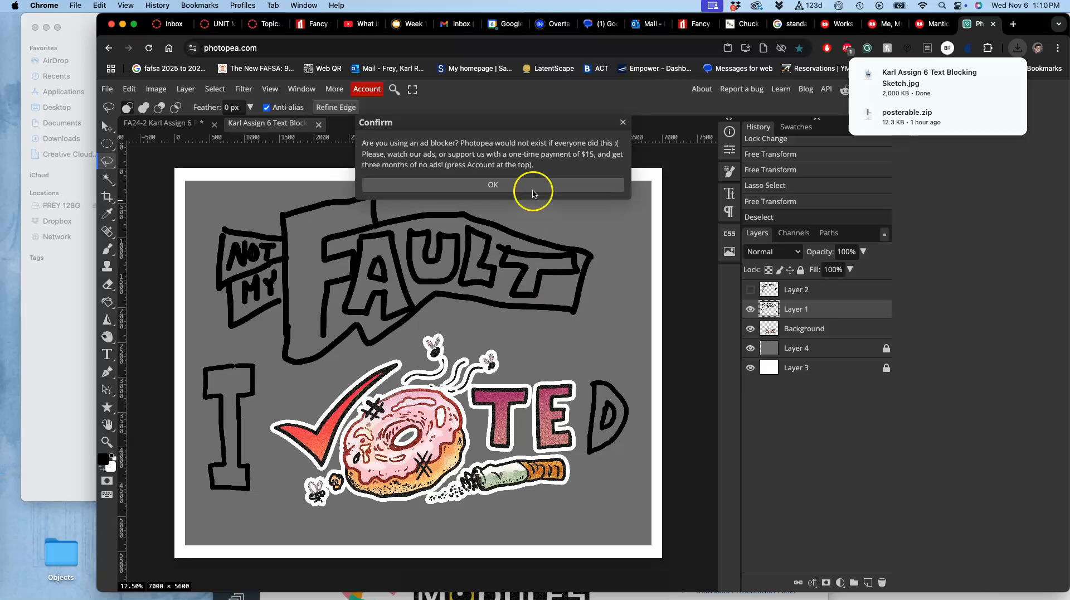
click(500, 185)
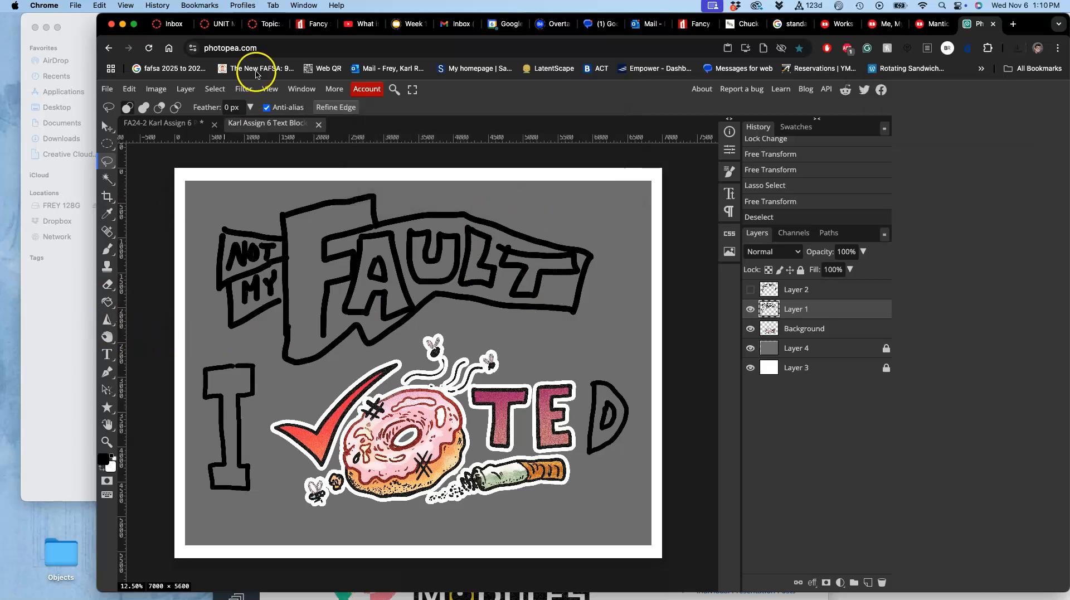
Switch to the Canvas Assignment #6 discussion and open the Text Blocking Sketch reply for editing, with the cursor beside the existing sketch.
click(267, 25)
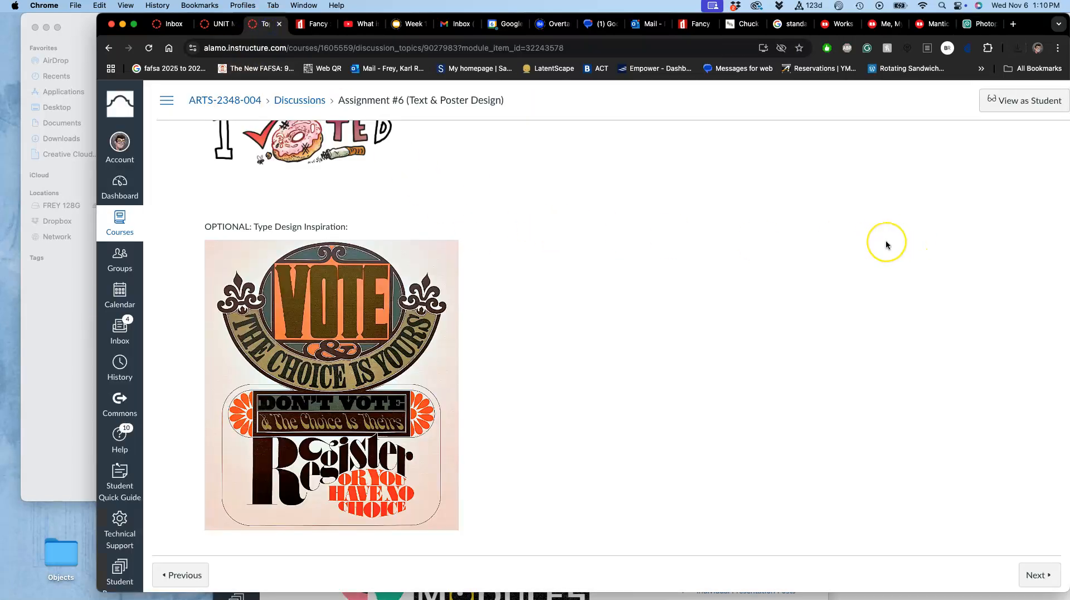
scroll(886, 244, up, 4)
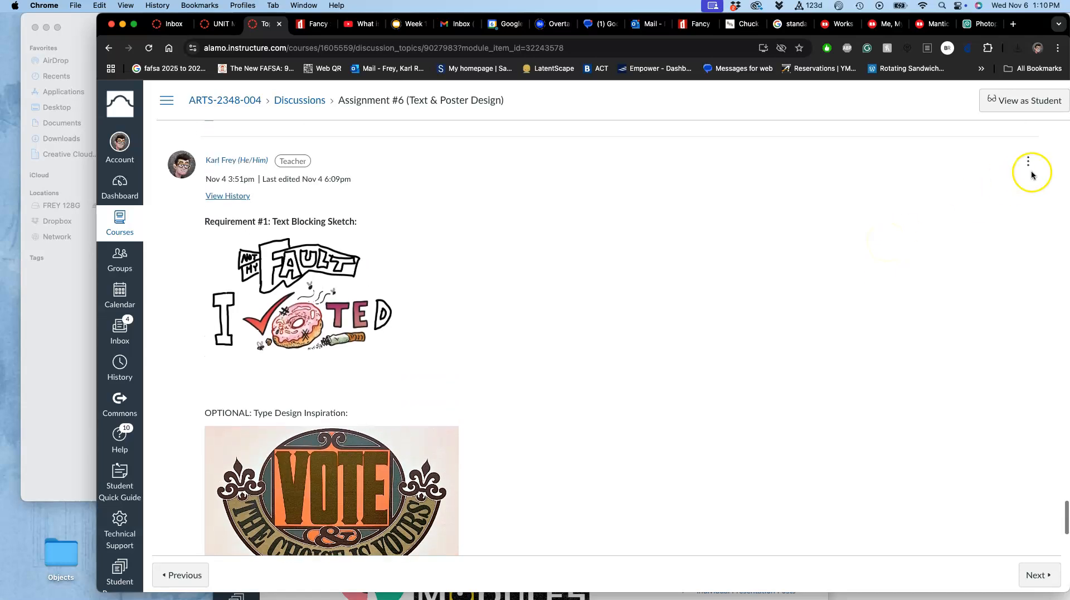
click(1031, 163)
click(967, 233)
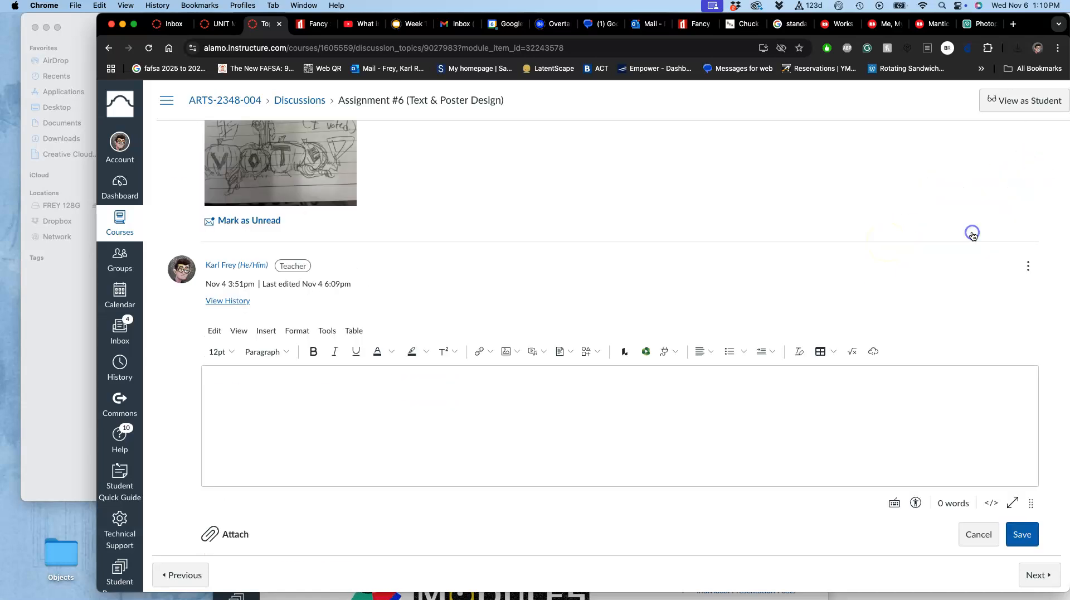
click(432, 415)
scroll(431, 414, down, 2)
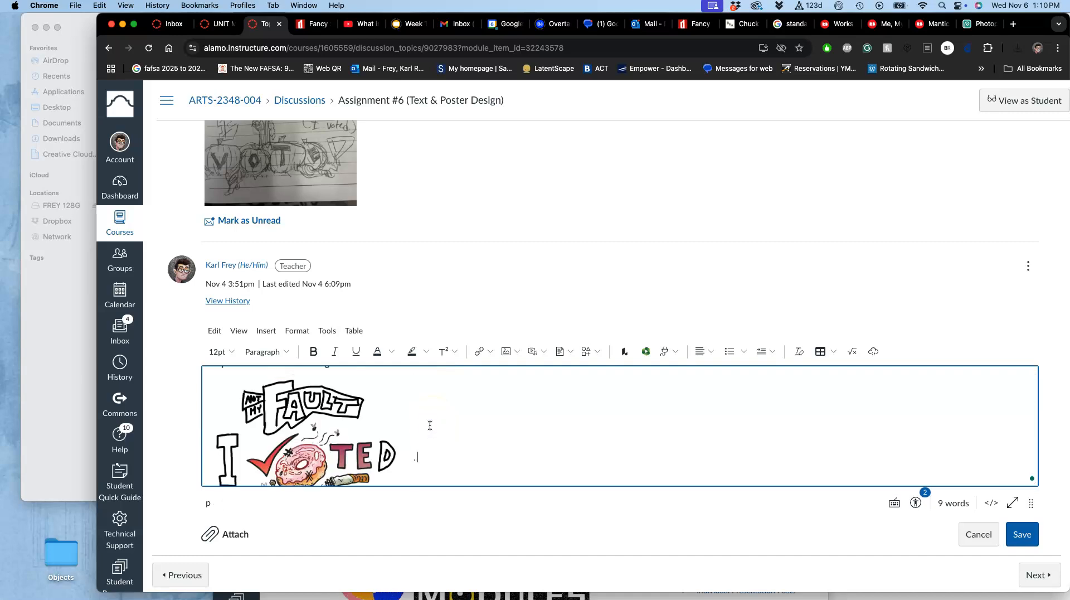
Insert the exported gray-background Text Blocking Sketch JPG from the Downloads folder into the reply.
mouse_move(5, 547)
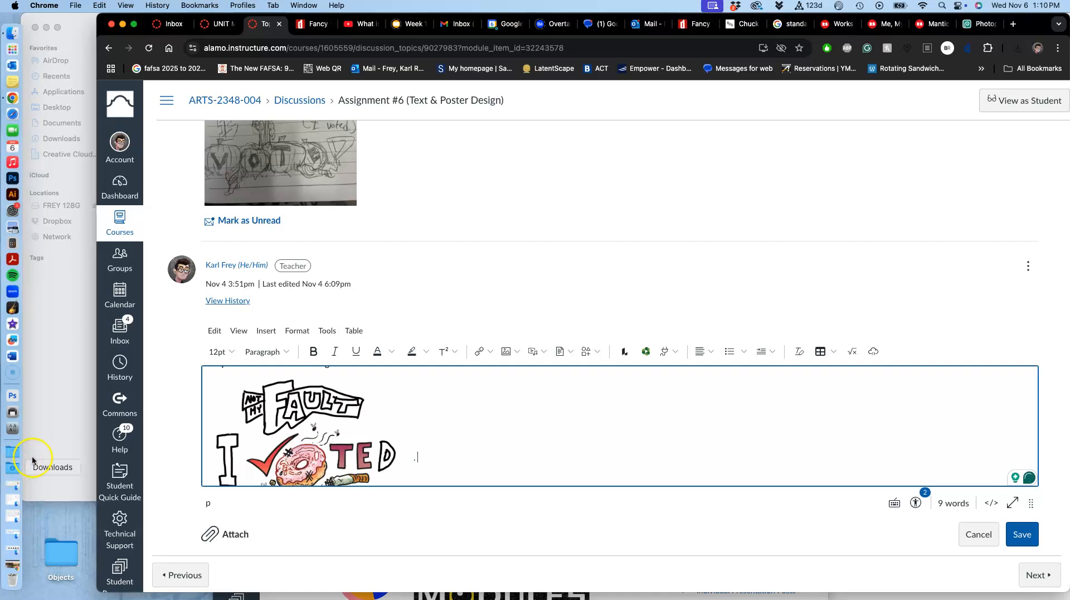
click(10, 468)
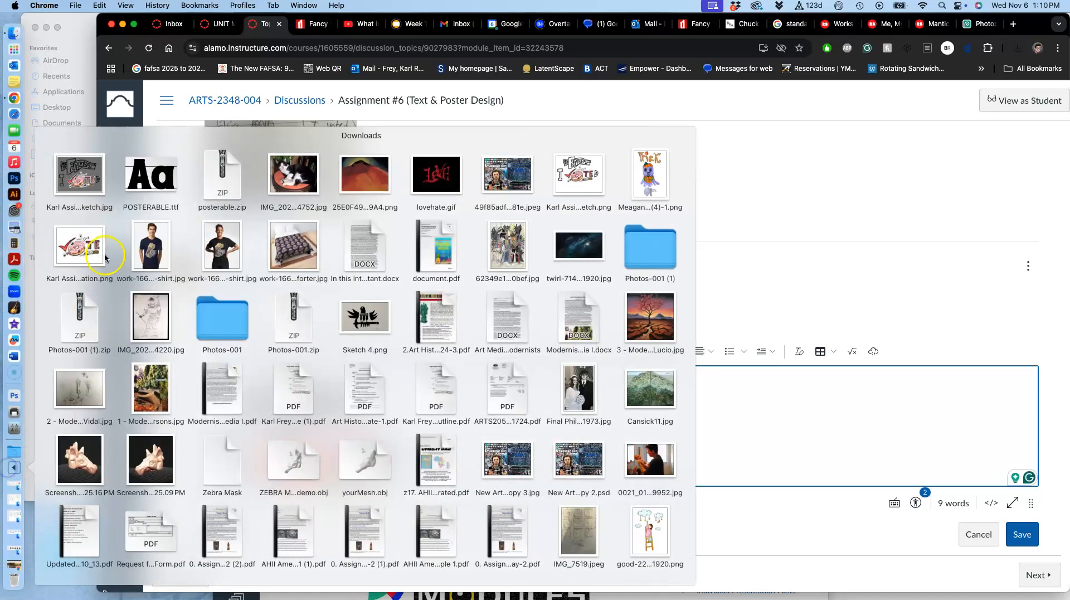
drag(92, 190, 487, 420)
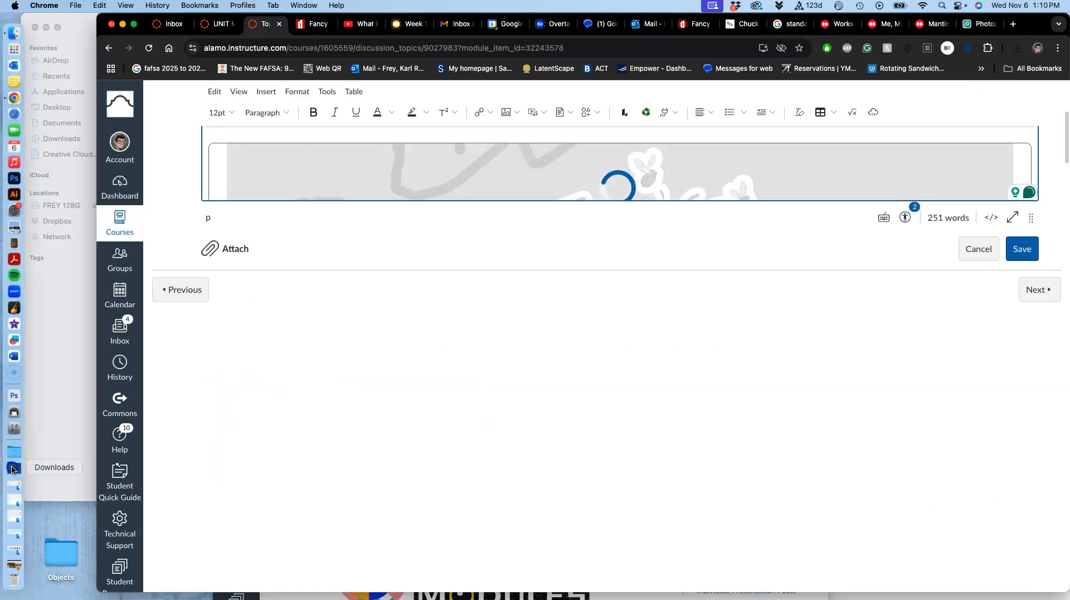
click(14, 450)
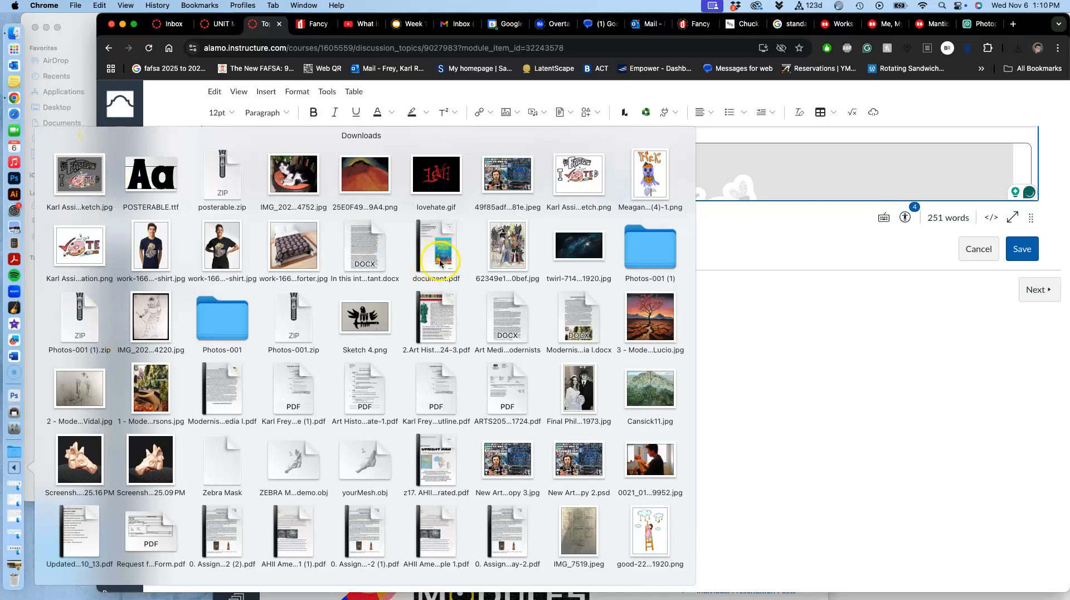
click(749, 253)
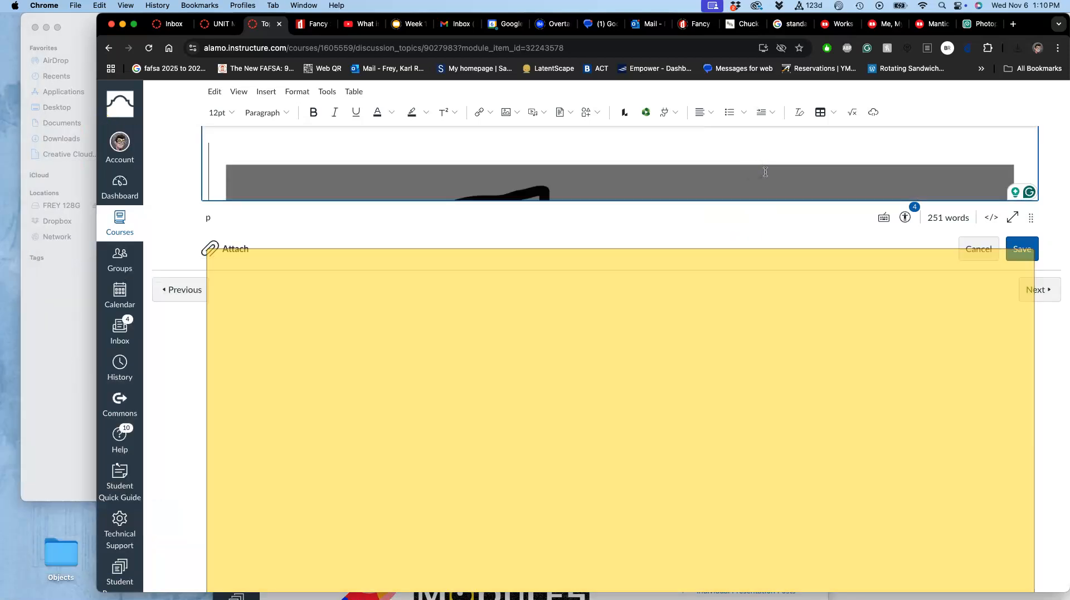
Shrink the inserted image to about a third of its width so it sits beside the original sketch.
click(765, 172)
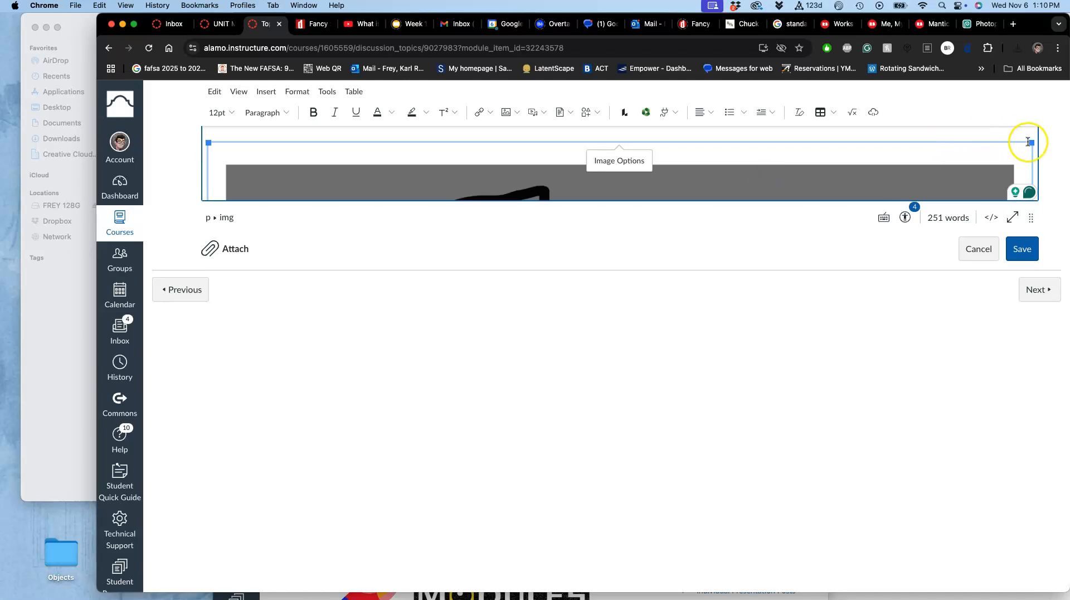
drag(1032, 143, 477, 163)
scroll(842, 223, up, 5)
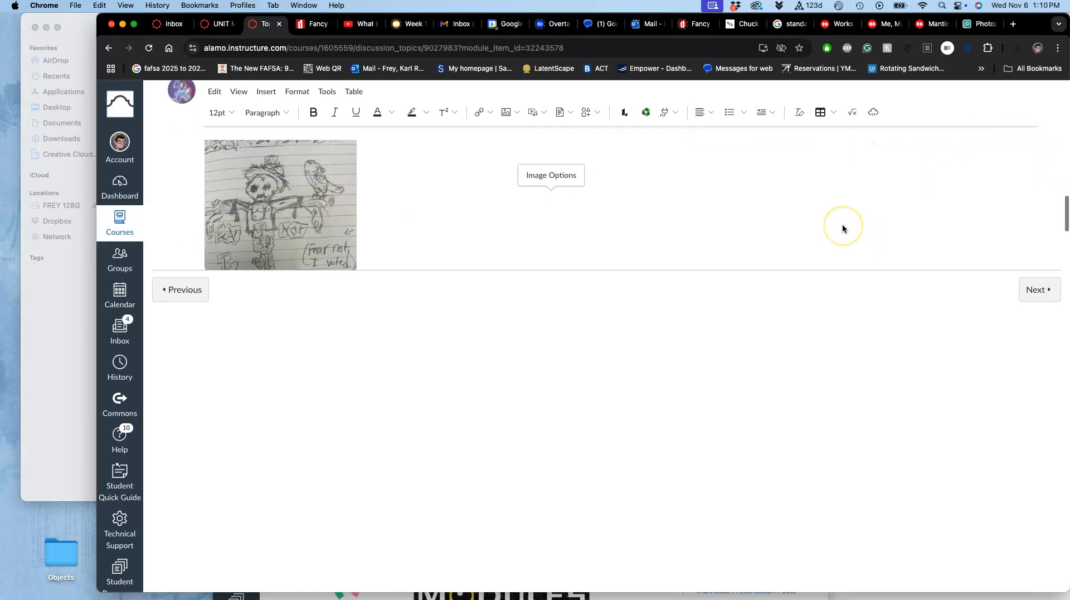
scroll(841, 228, down, 3)
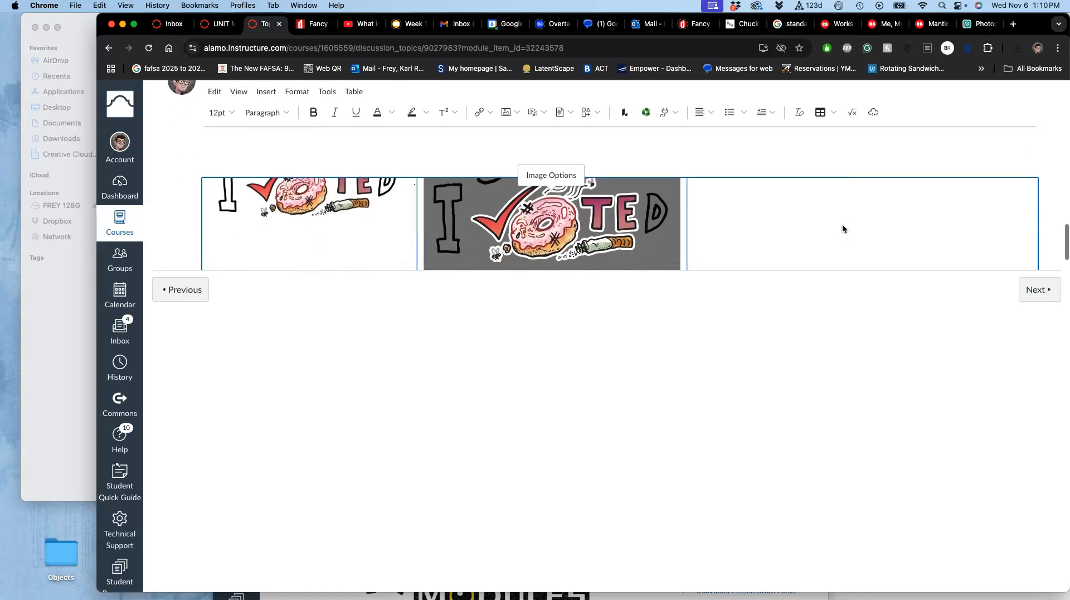
Go back from the Unit 13 overview page to the Assignment #6 discussion and locate the Text Blocking Sketch reply.
click(1034, 292)
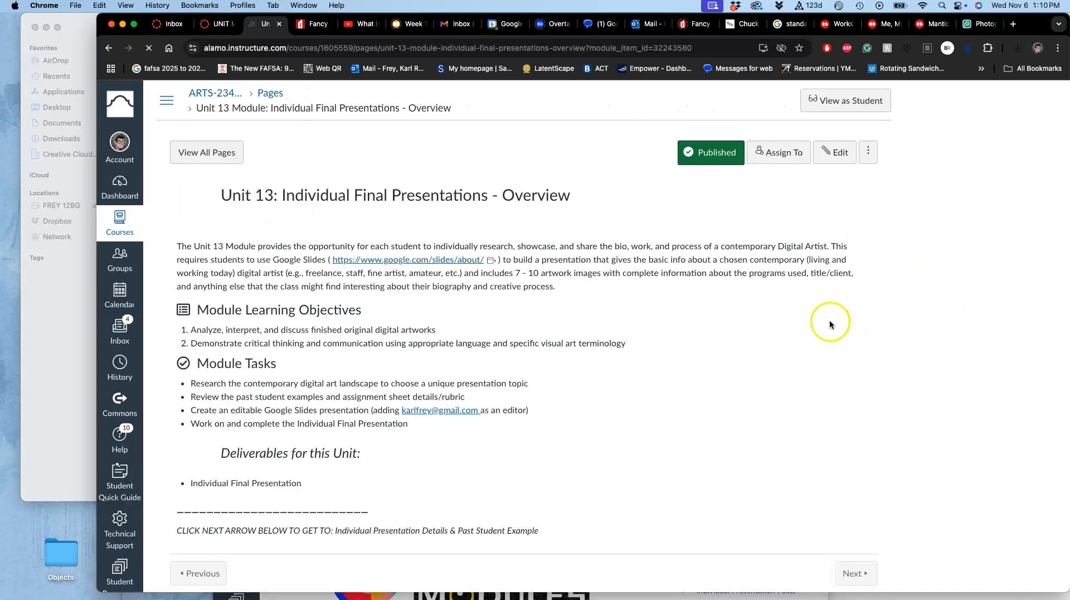
click(110, 50)
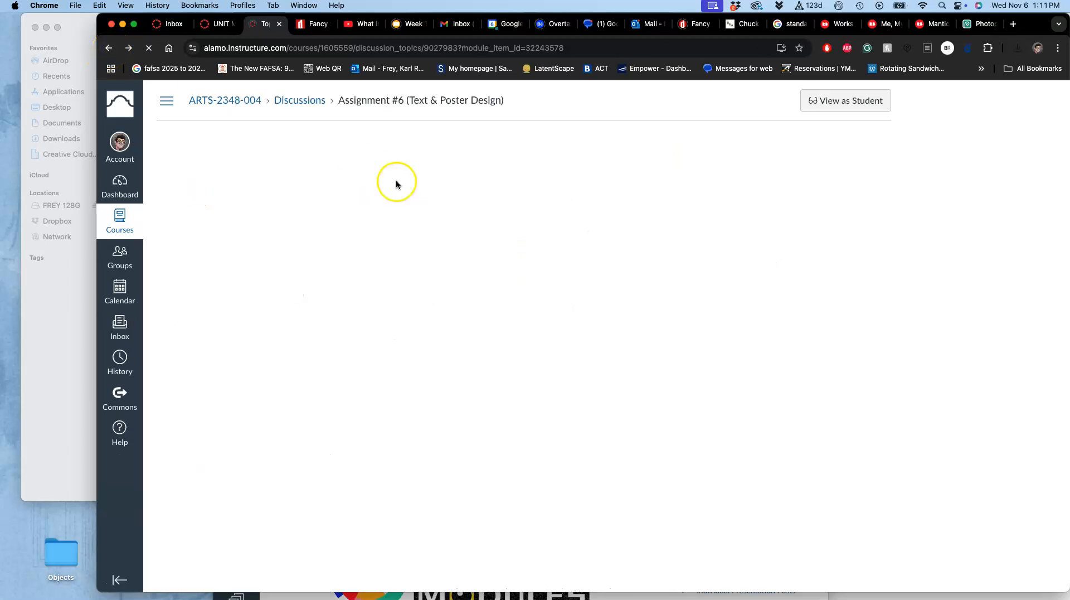
scroll(513, 289, down, 3)
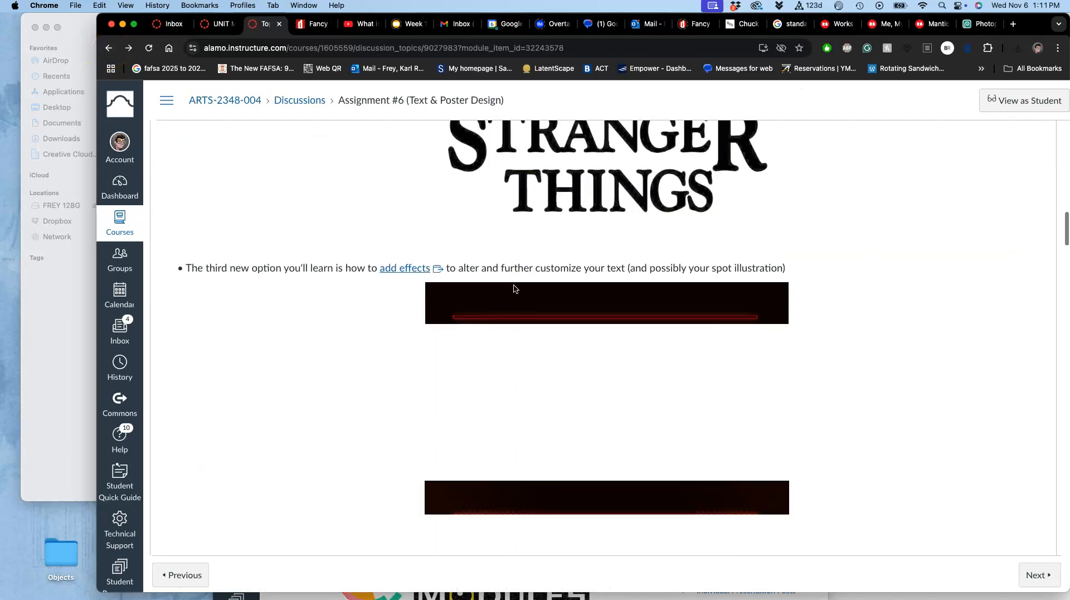
scroll(513, 289, down, 20)
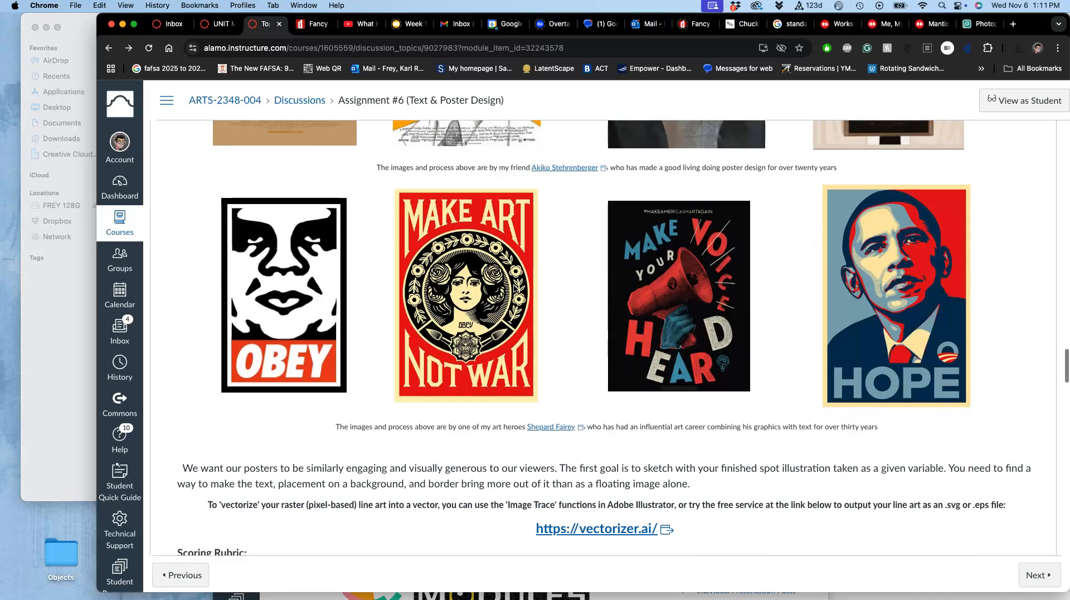
scroll(513, 289, down, 5)
scroll(513, 289, up, 5)
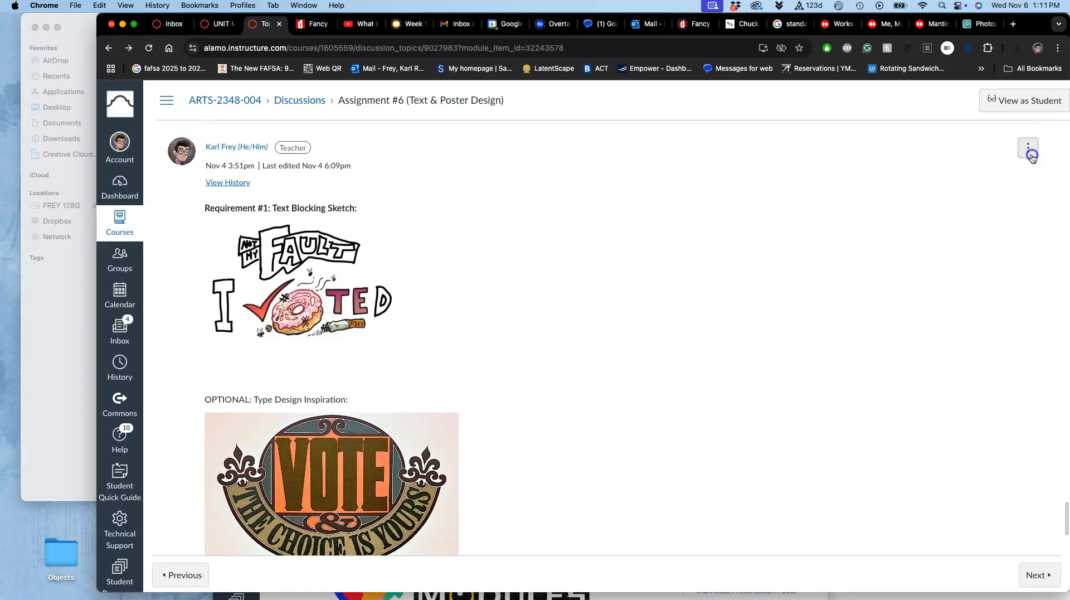
Reopen the Text Blocking Sketch reply with its auto-saved content and save it with both sketch images.
click(1028, 147)
click(895, 219)
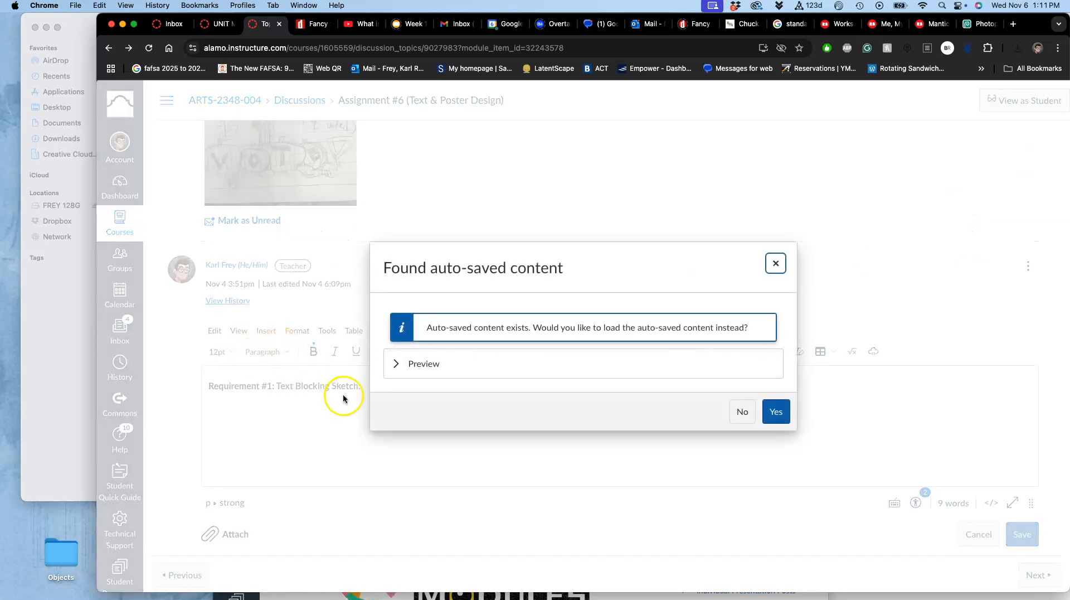
click(776, 412)
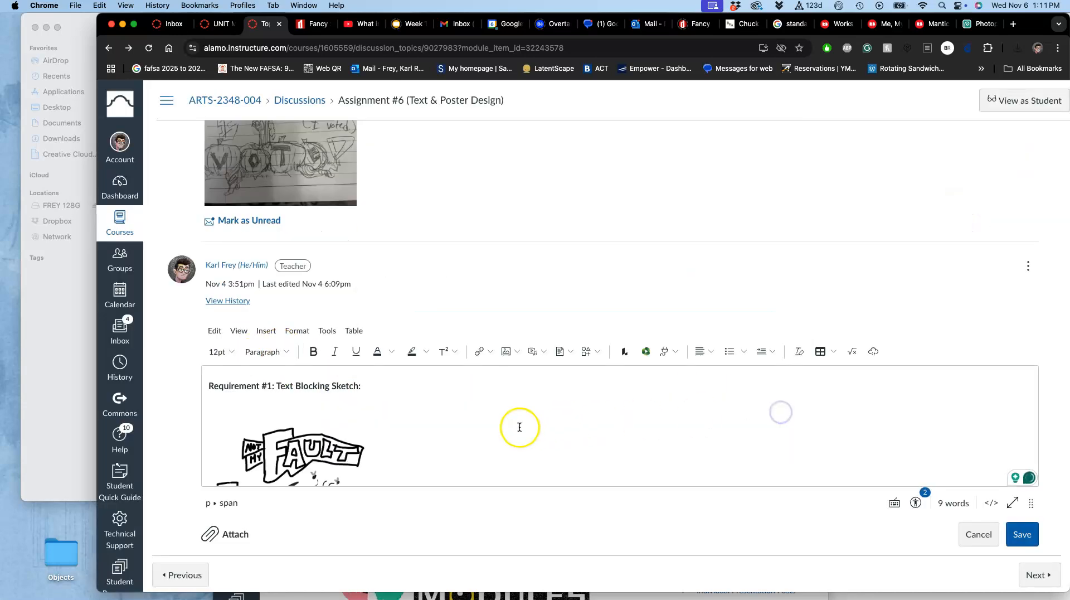
scroll(520, 428, down, 5)
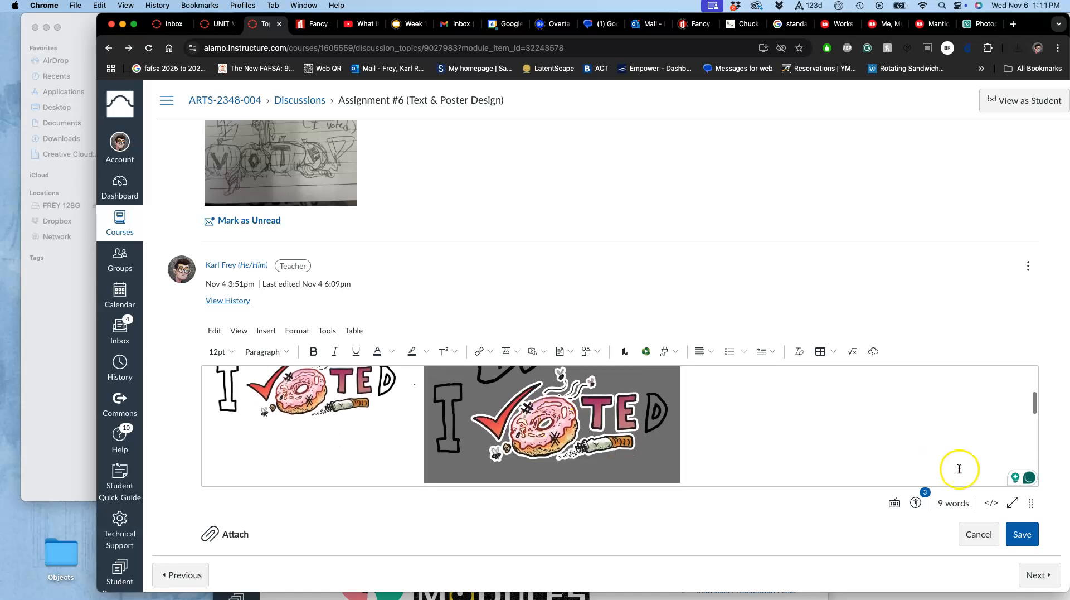
click(1022, 534)
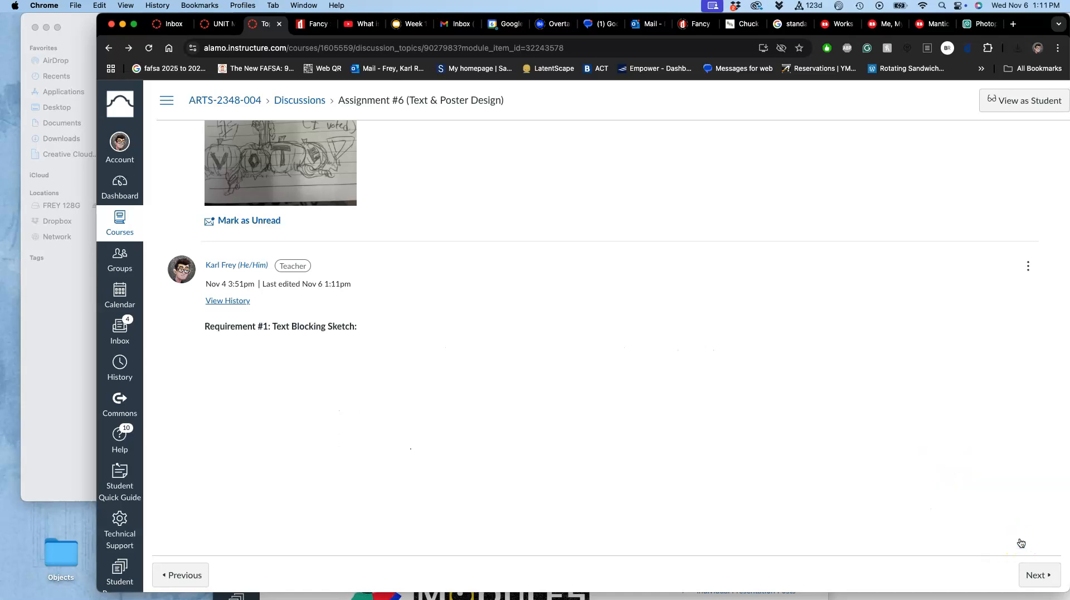
scroll(731, 346, down, 5)
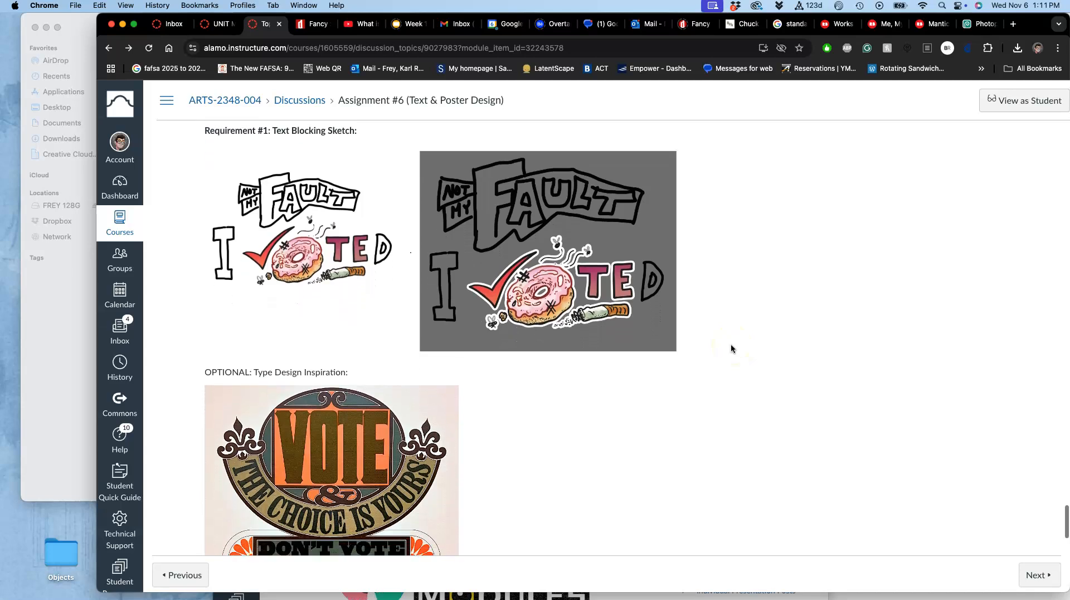
Review both text blocking sketches and the optional type design inspiration image in the posted Assignment #6 reply.
scroll(731, 343, down, 1)
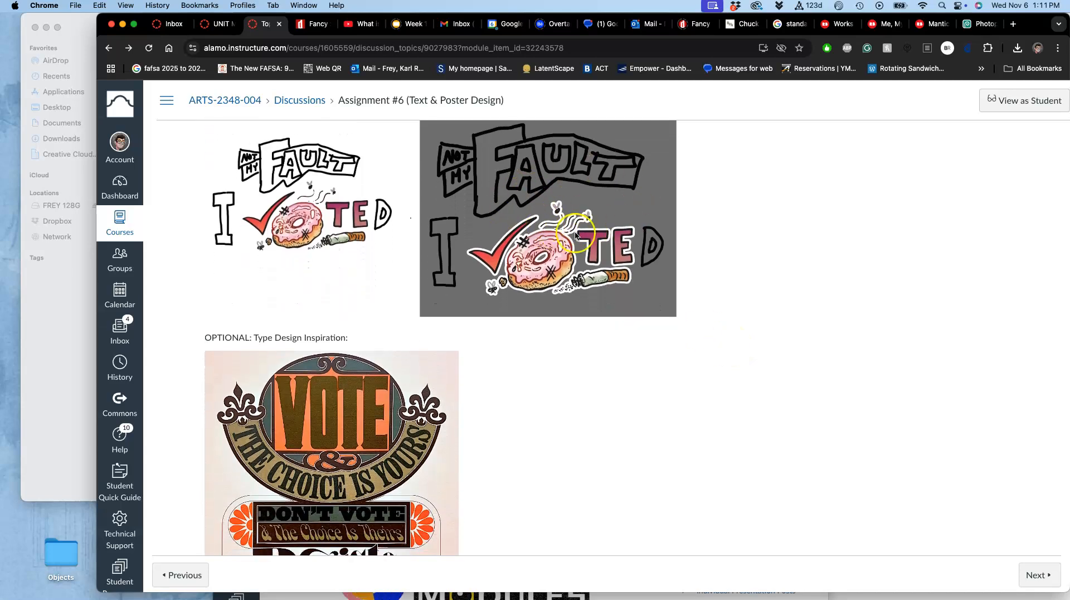
scroll(566, 239, up, 1)
scroll(466, 251, down, 5)
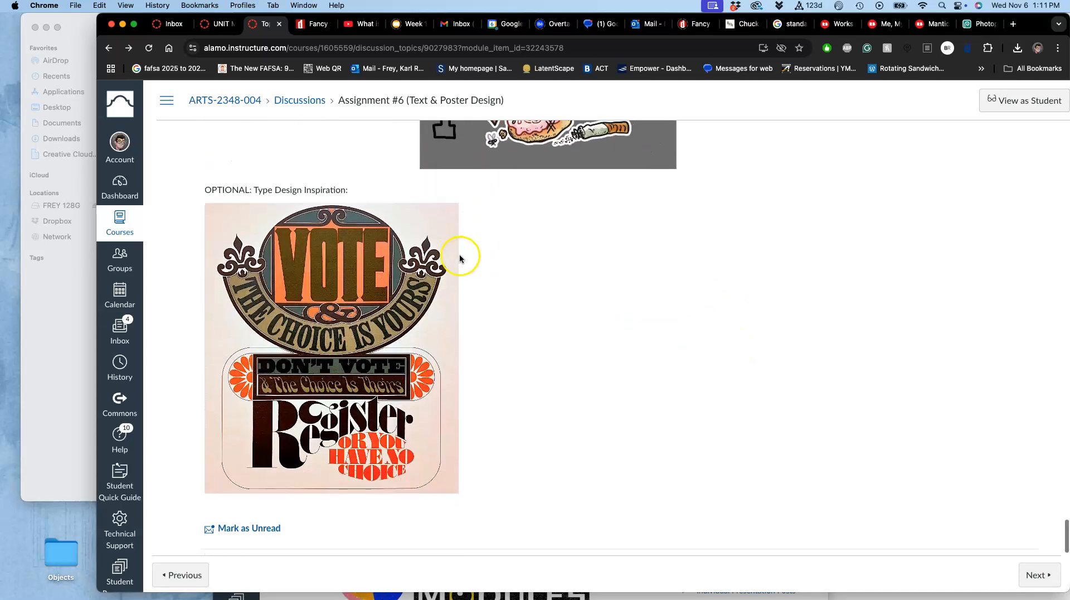
scroll(409, 335, up, 4)
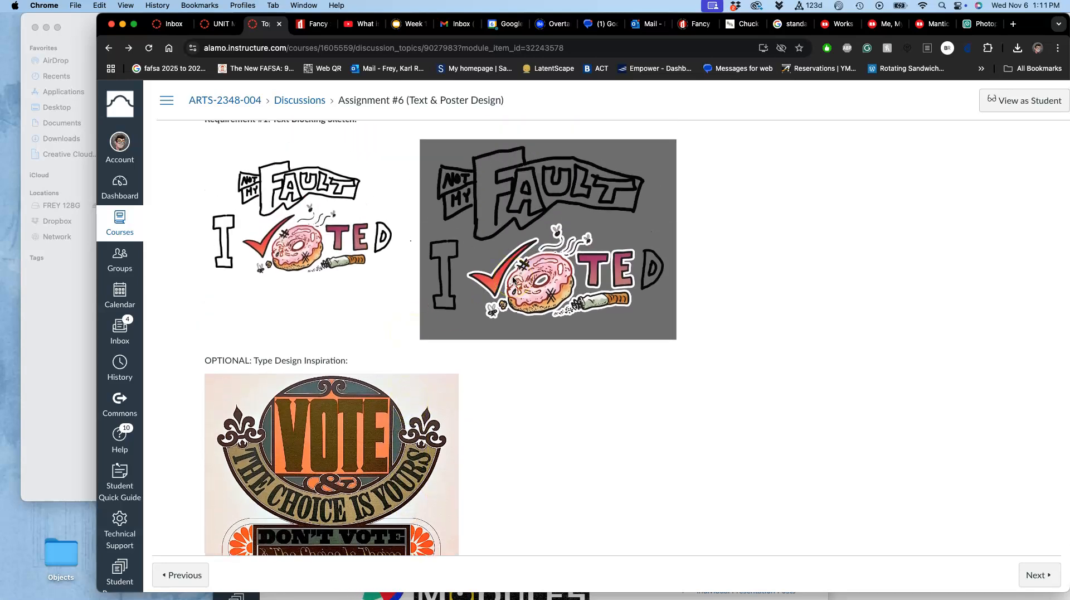
Switch to Photopea, fully lock the Background layer of the text blocking sketch, and inspect its donut and fly artwork up close.
click(980, 24)
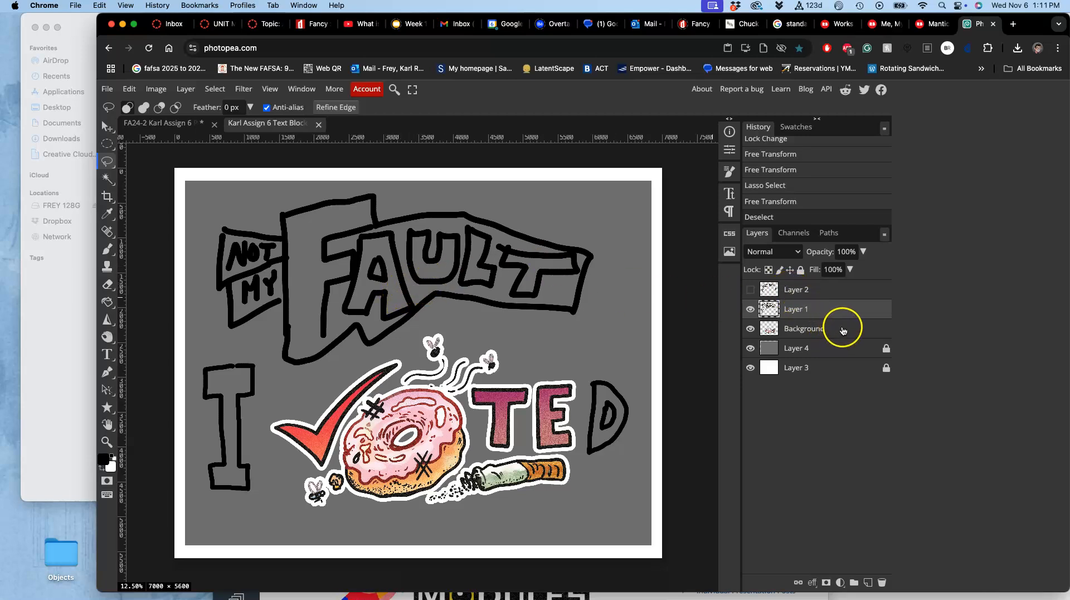
click(842, 333)
click(801, 270)
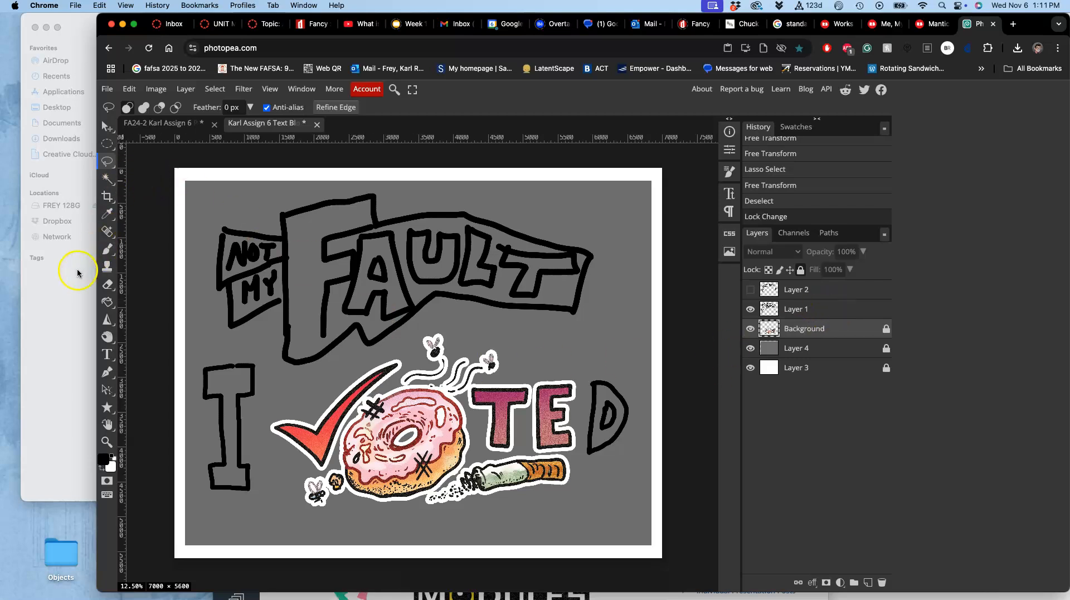
scroll(451, 365, up, 5)
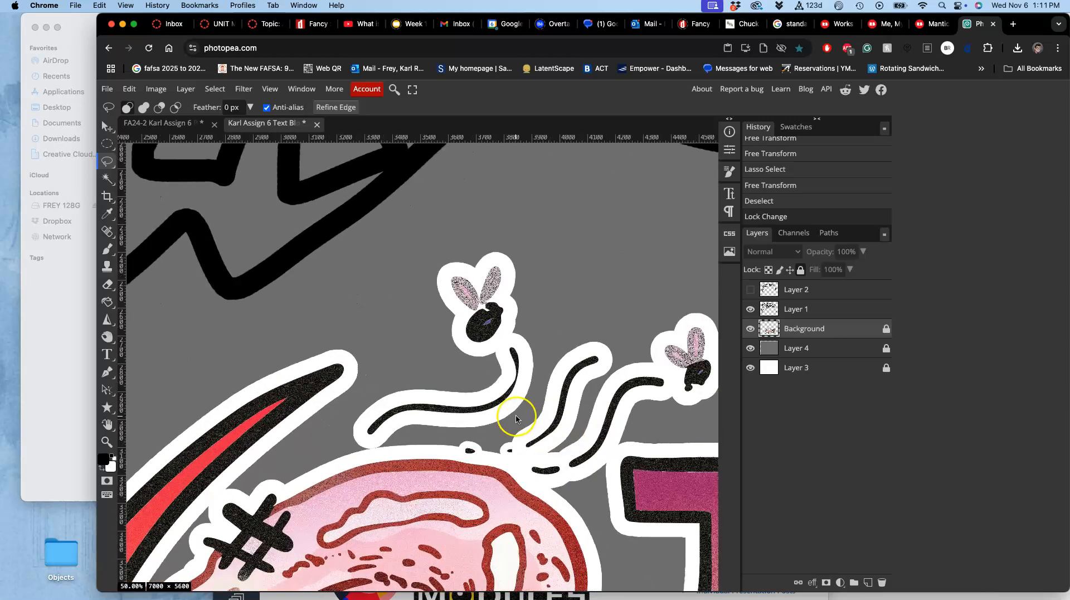
scroll(509, 427, down, 5)
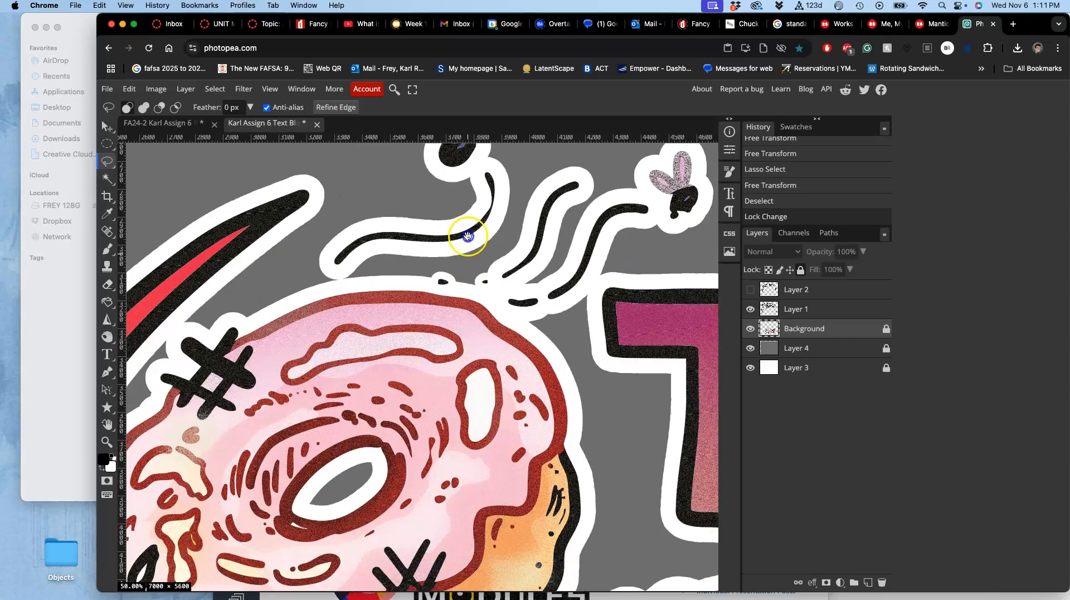
scroll(487, 344, down, 4)
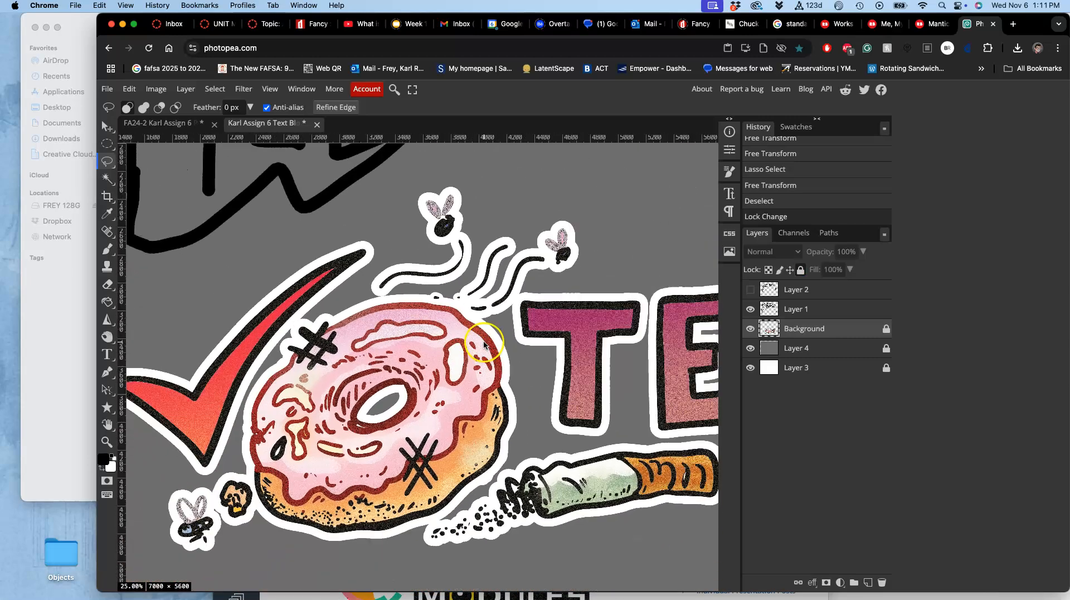
Place the CMYK illustration PNG copy from the Assign #5 folder in Finder into the text blocking sketch document.
click(71, 328)
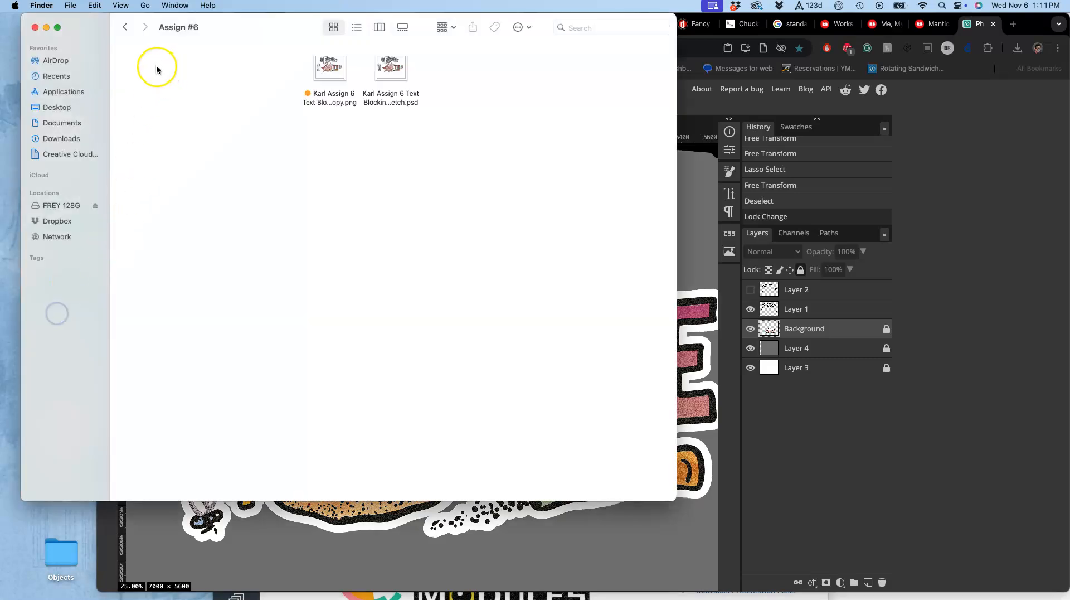
click(126, 28)
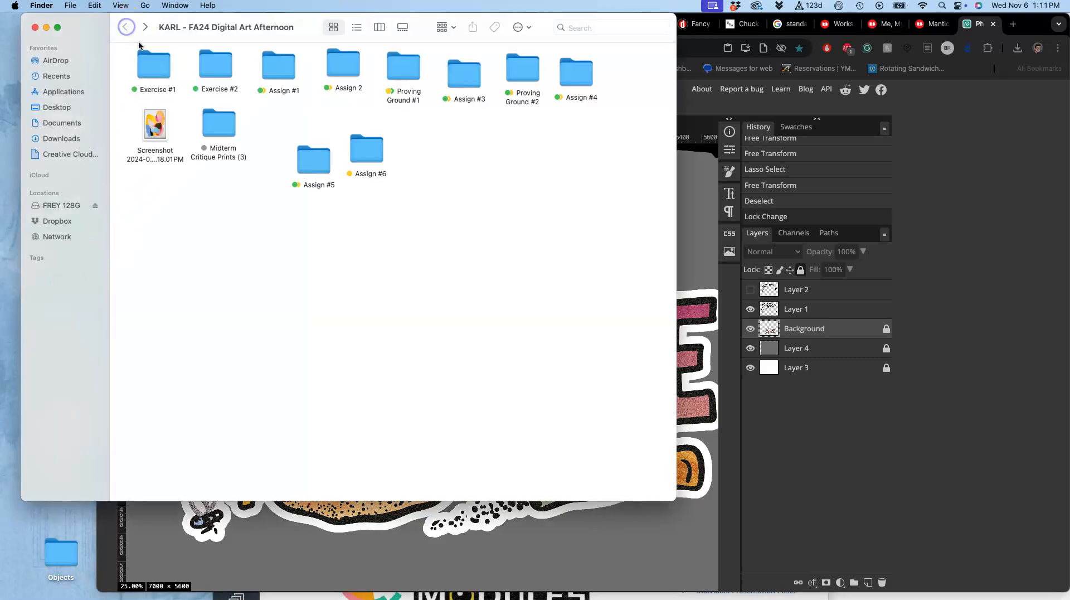
click(316, 160)
double_click(317, 163)
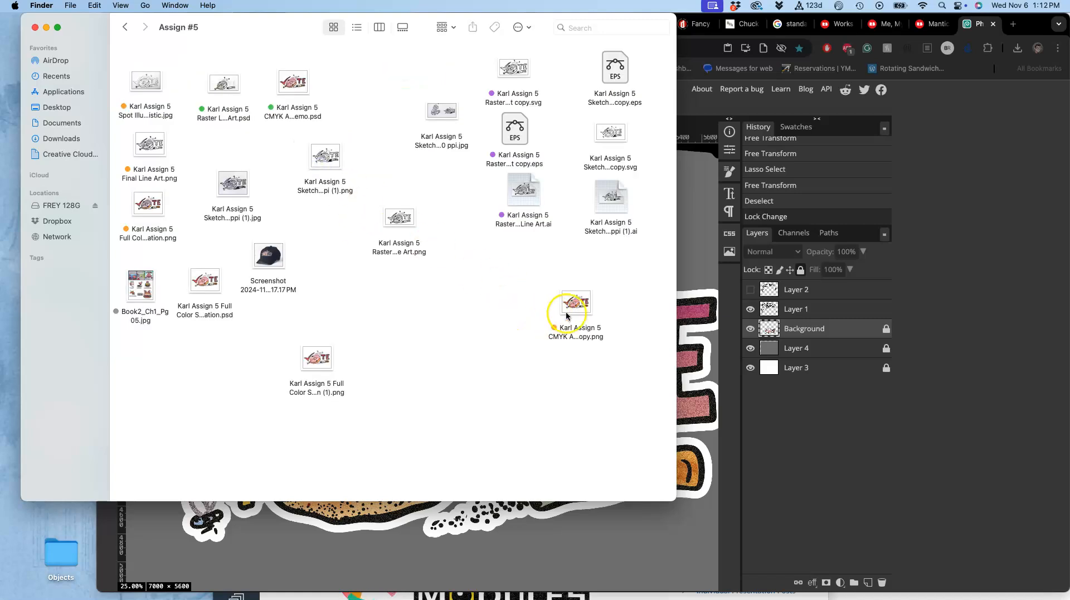
drag(577, 315, 504, 516)
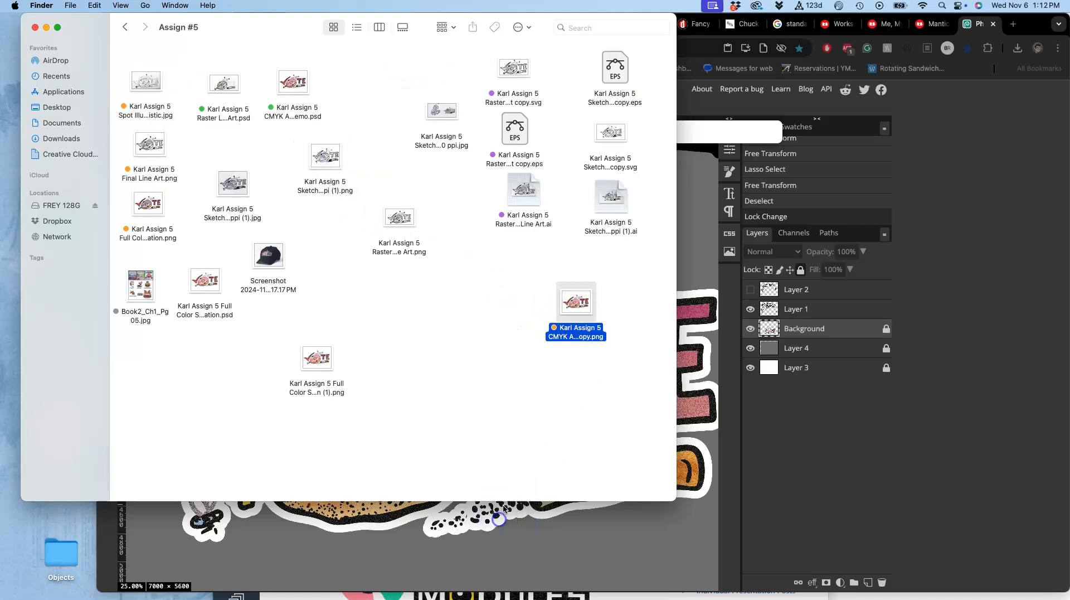
click(688, 294)
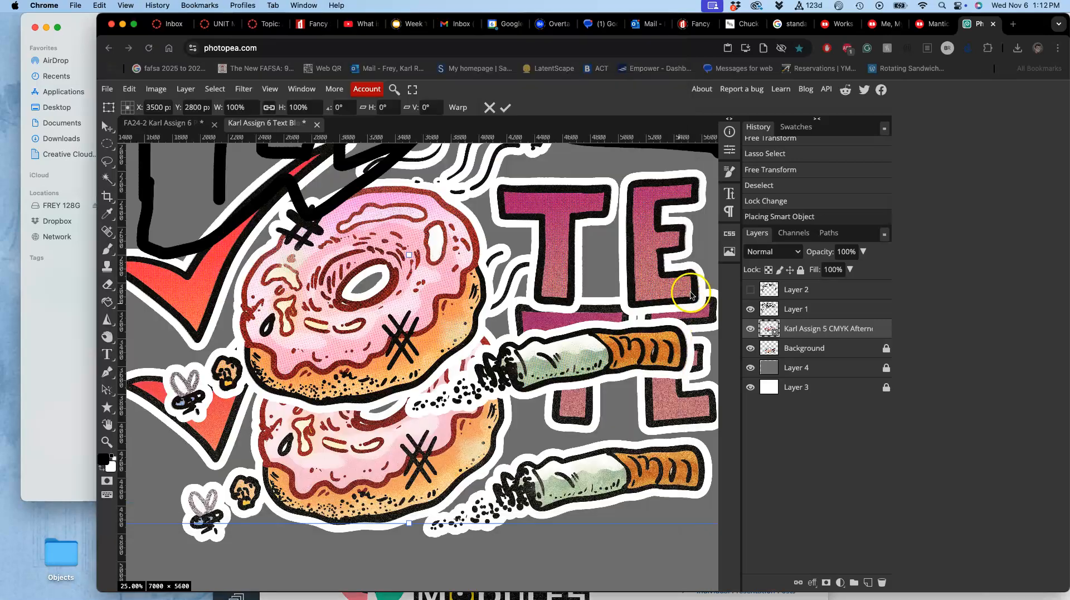
Align the placed CMYK illustration over the existing artwork at about X 3619 px, Y 3675 px and commit the placement.
drag(549, 242, 568, 360)
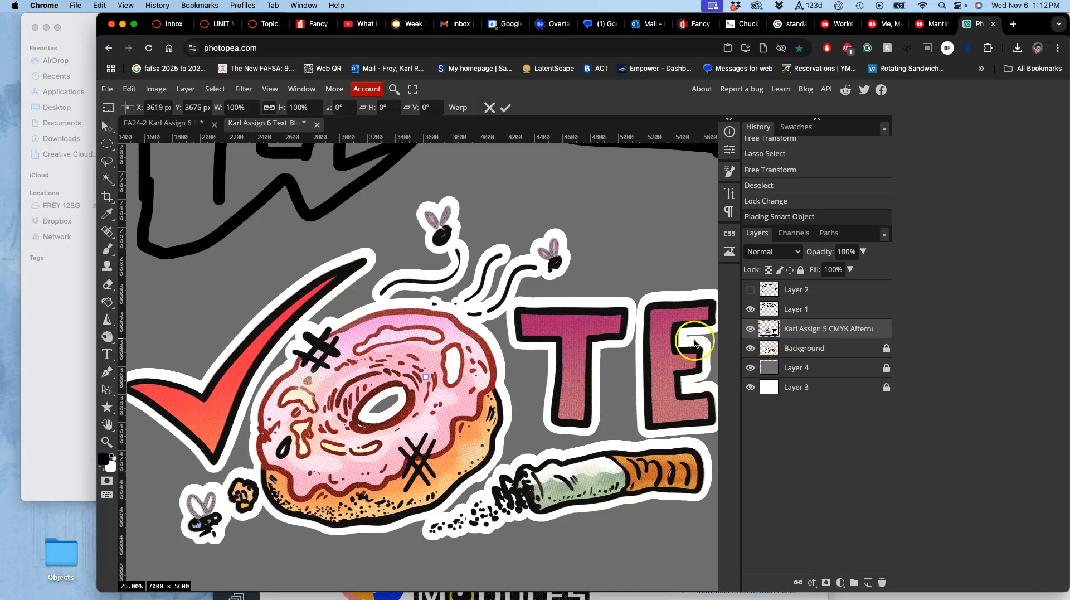
scroll(619, 329, up, 5)
scroll(619, 330, down, 6)
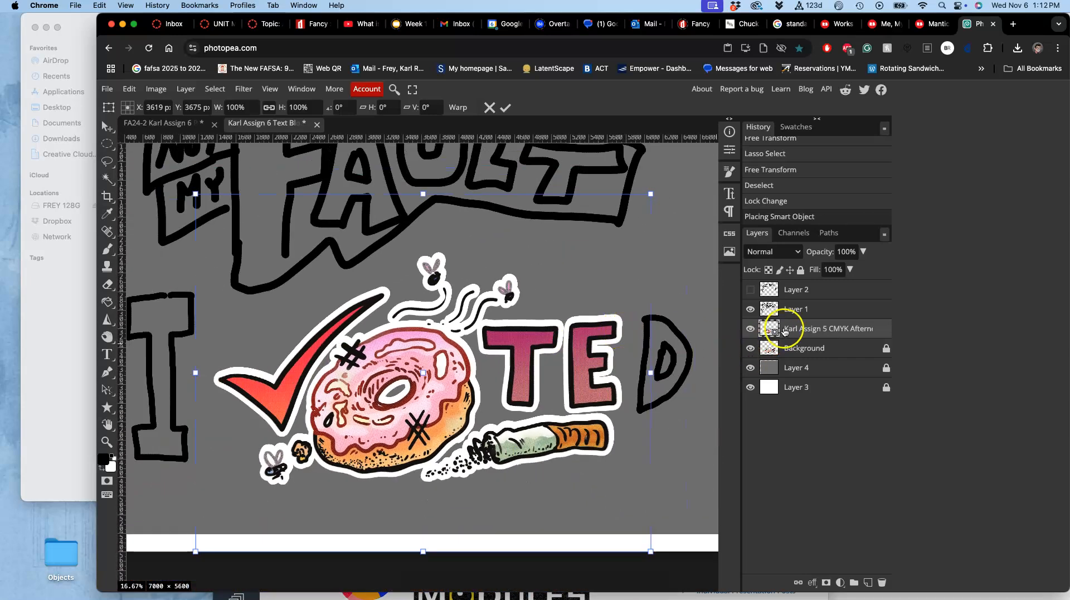
key(Return)
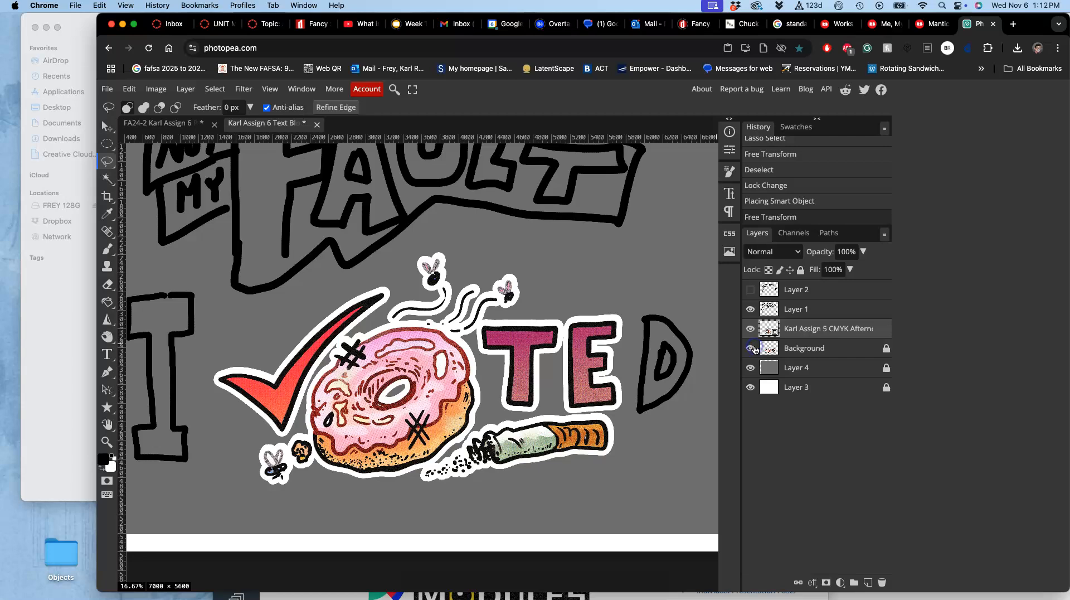